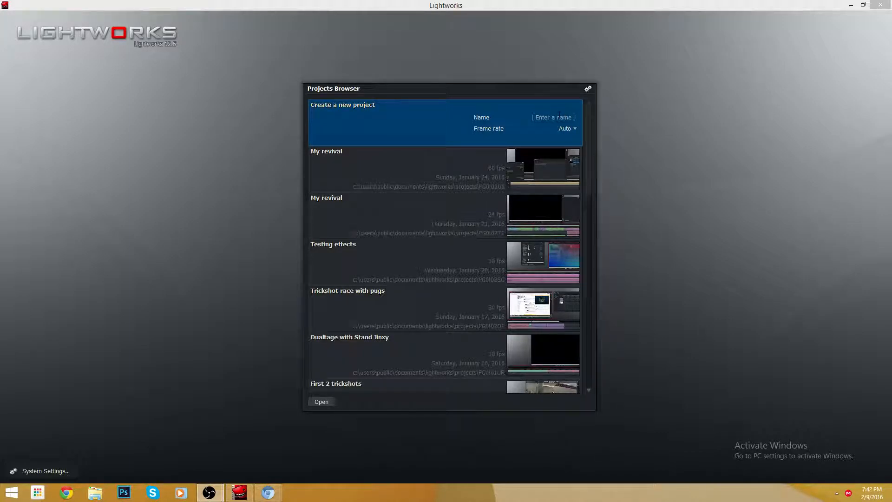
Create a new project named Project Edit and open an empty edit with its timeline
left_click(560, 116)
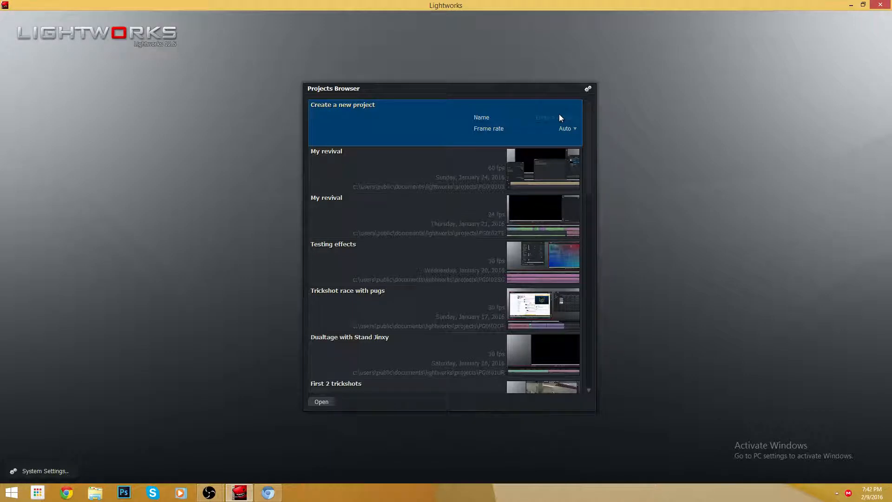
type("Ed")
key("BackSpace")
key("BackSpace")
type("E")
key("Return")
left_click(619, 73)
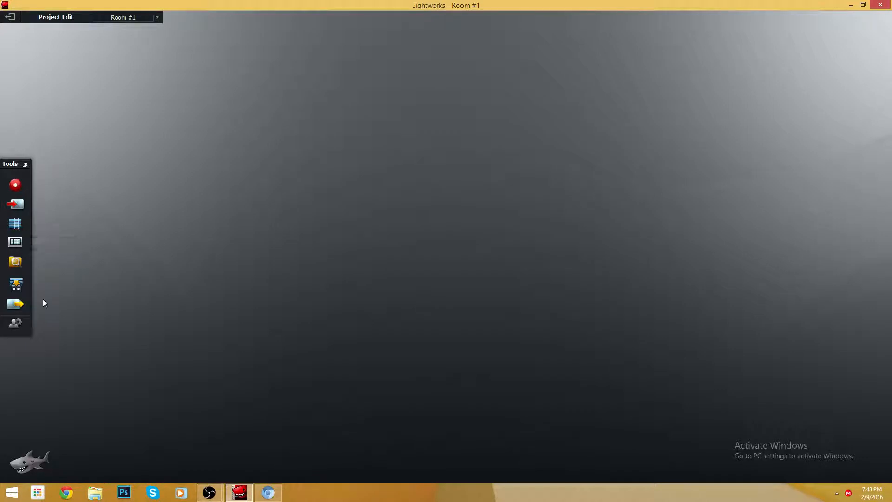
left_click(15, 241)
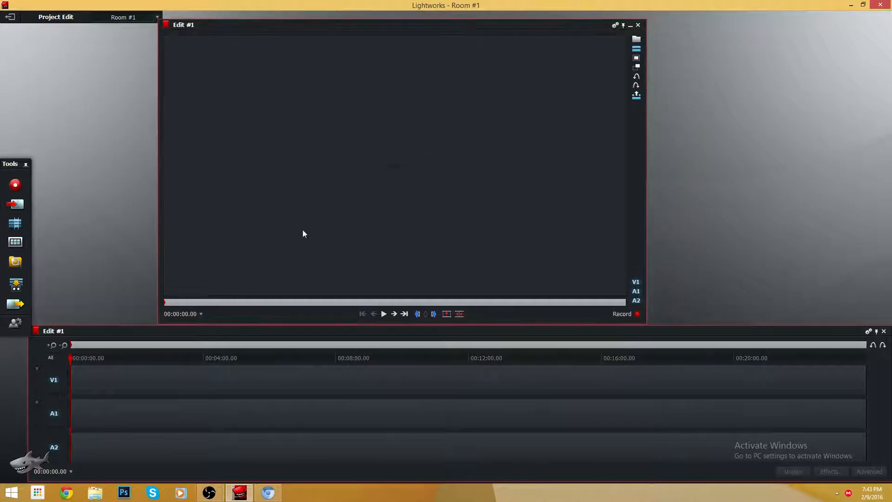
Import the AE7Branqu 31 video and the NGHTMRE & SLANDER song from File Explorer, and move the media bin clear of the screen edge
left_click(96, 493)
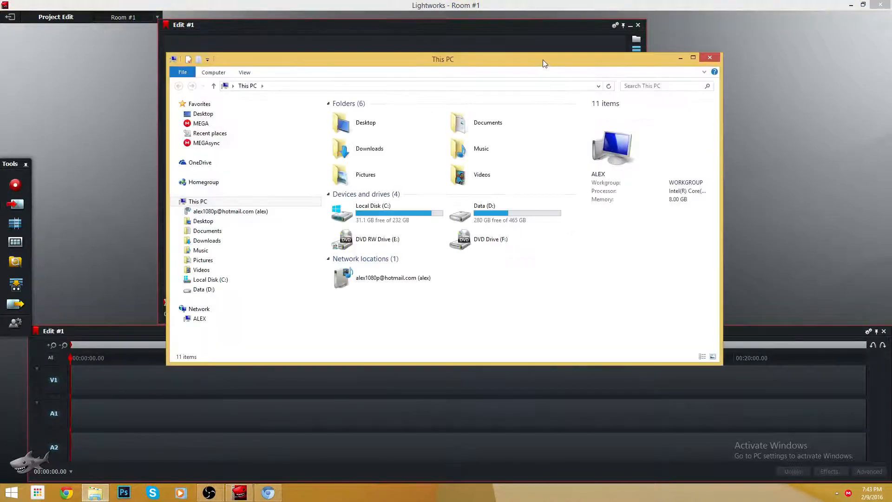
left_click_drag(543, 59, 888, 65)
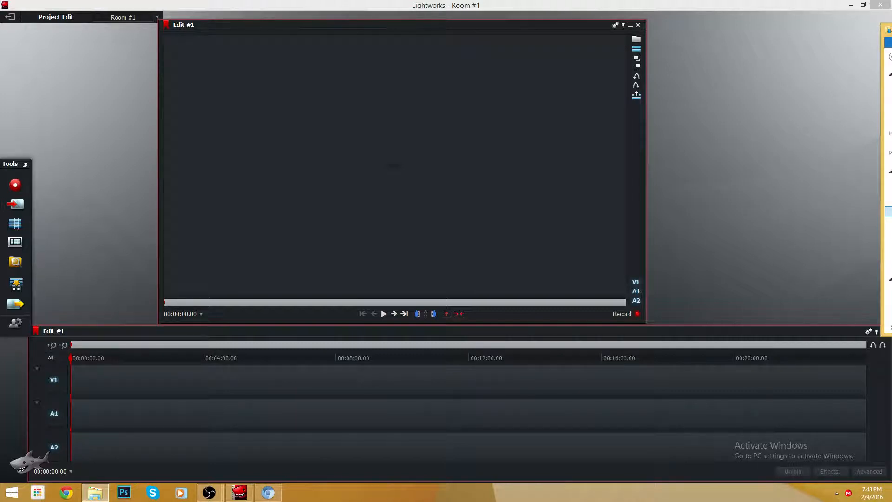
left_click_drag(888, 211, 93, 413)
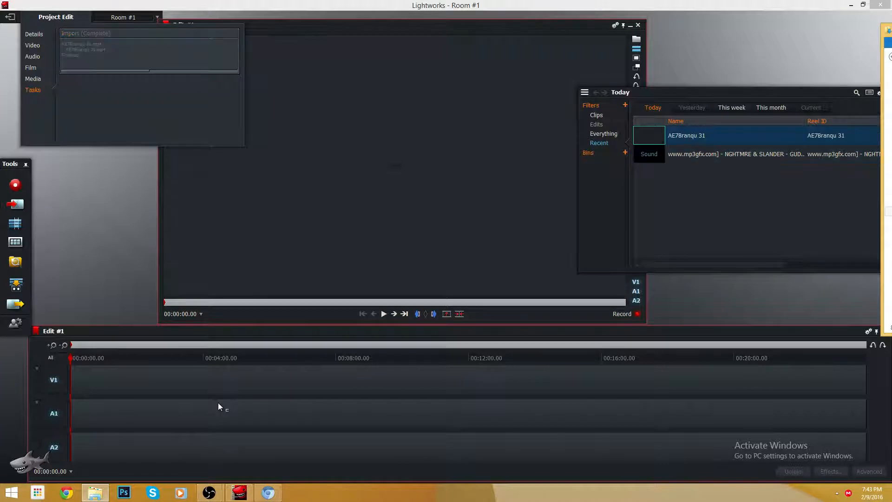
left_click(815, 85)
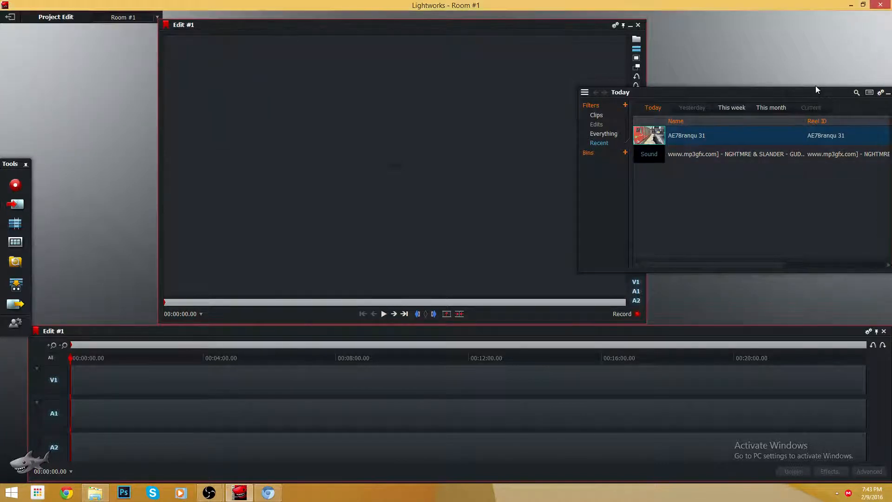
left_click_drag(798, 90, 624, 96)
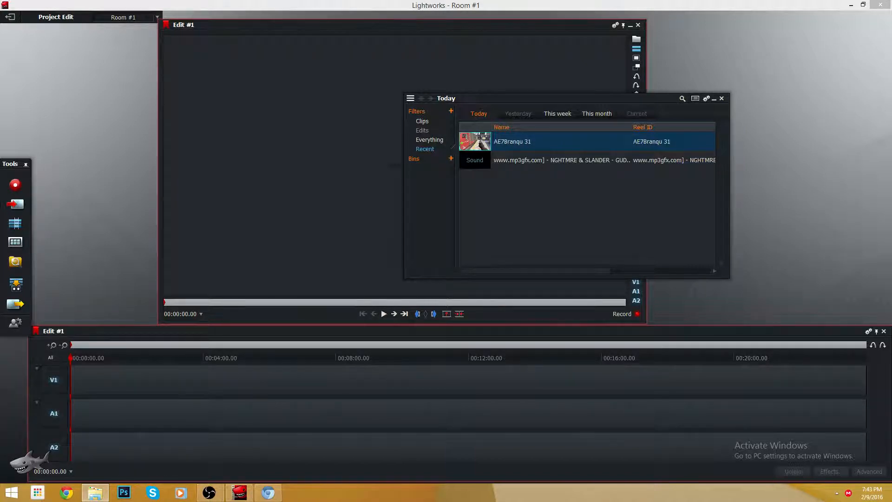
left_click_drag(645, 4, 547, 356)
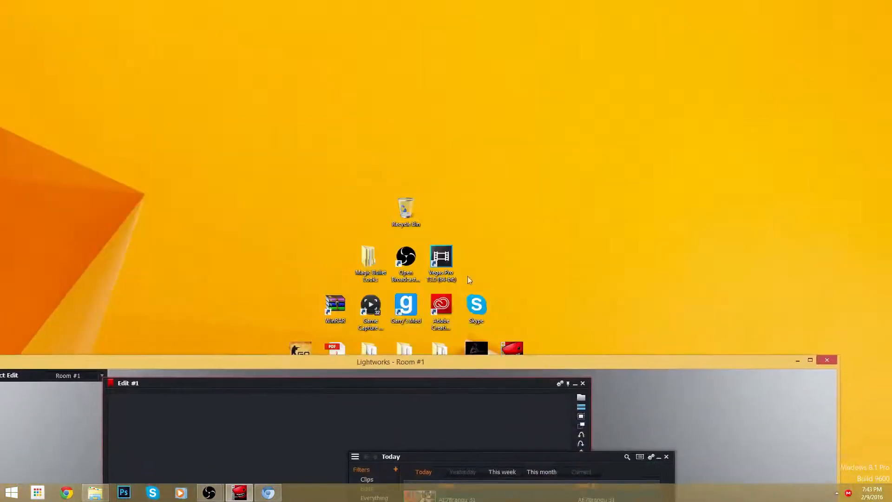
left_click_drag(514, 229, 442, 275)
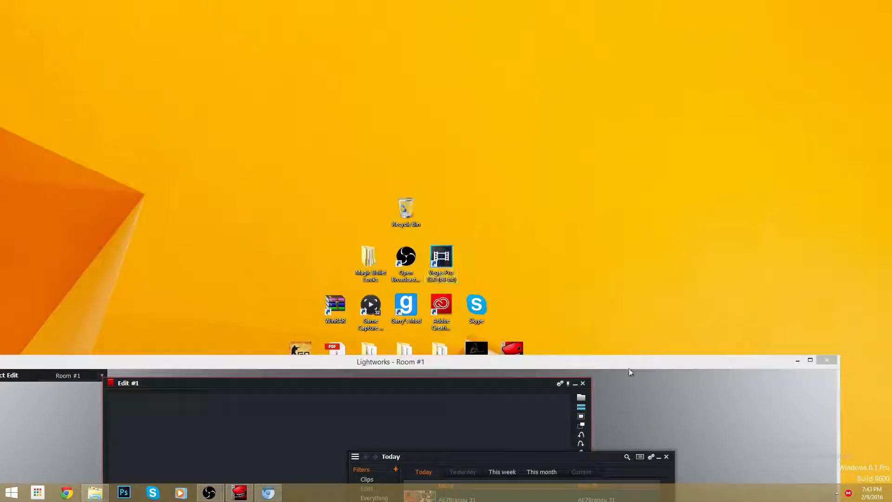
left_click_drag(337, 234, 360, 279)
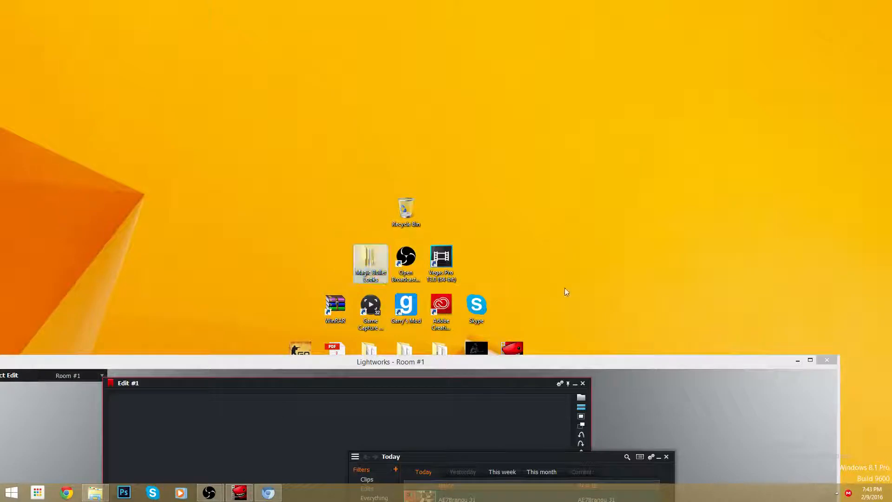
left_click(597, 356)
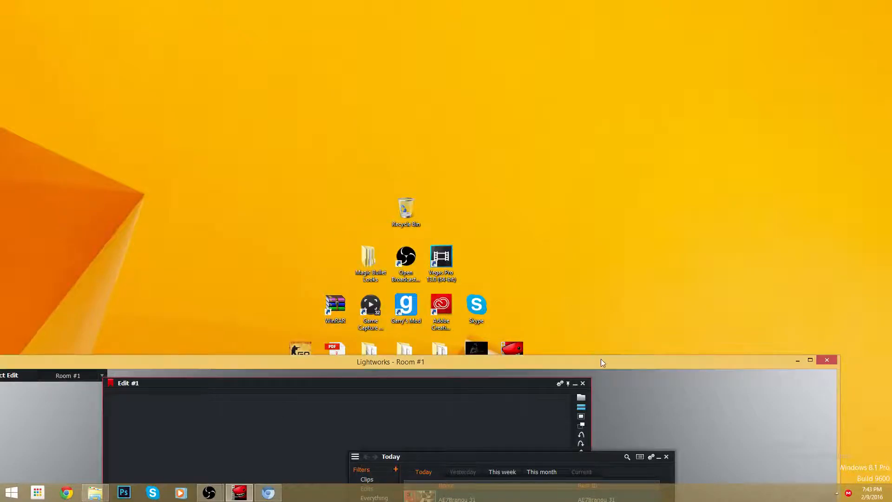
double_click(601, 359)
Place the AE7Branqu 31 clip at the start of the timeline and delete its audio from tracks A1 and A2
left_click_drag(492, 139, 74, 390)
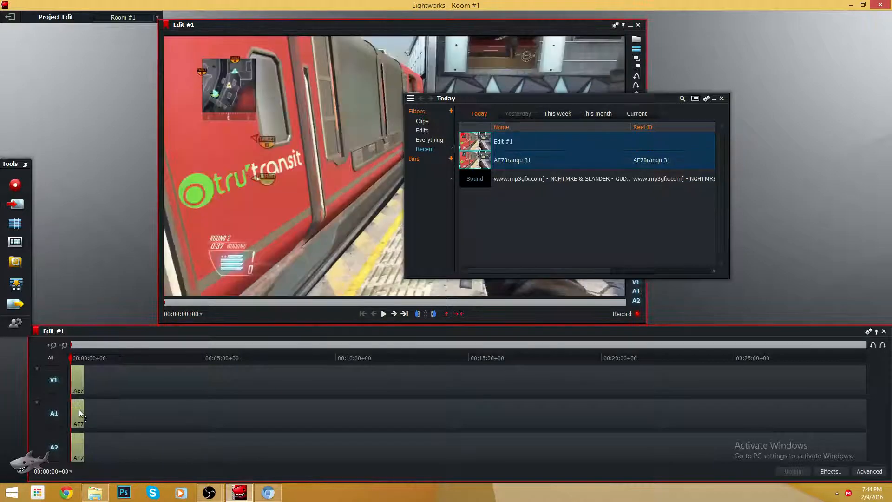
left_click(60, 387)
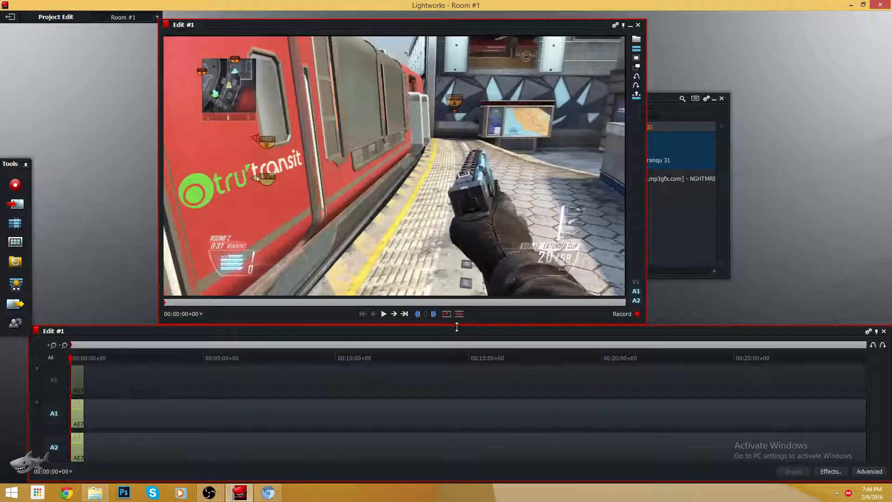
left_click_drag(71, 358, 117, 366)
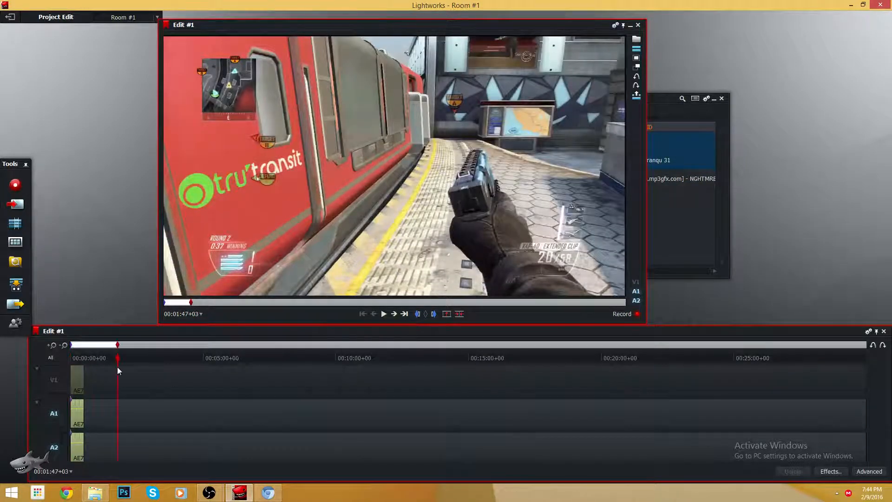
left_click(458, 315)
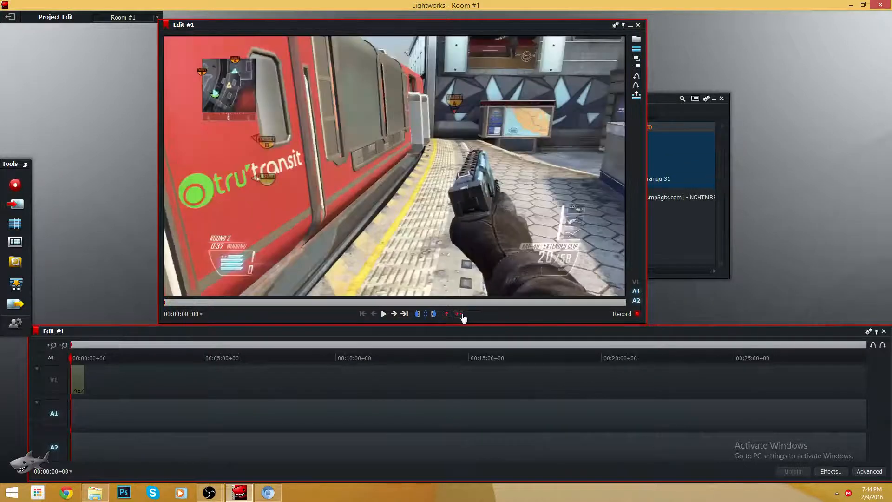
left_click(54, 380)
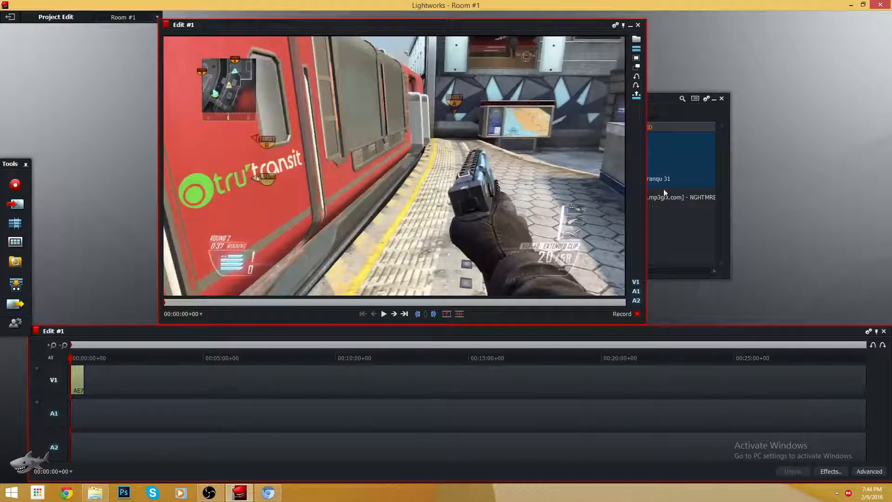
Place the NGHTMRE & SLANDER song on tracks A1 and A2 at the timeline's start and close the media bin
left_click(675, 101)
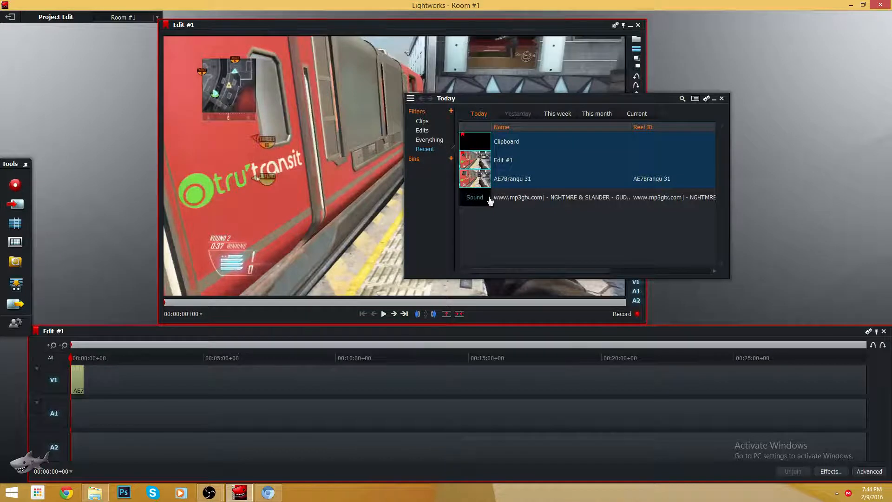
left_click_drag(491, 201, 71, 405)
left_click(722, 99)
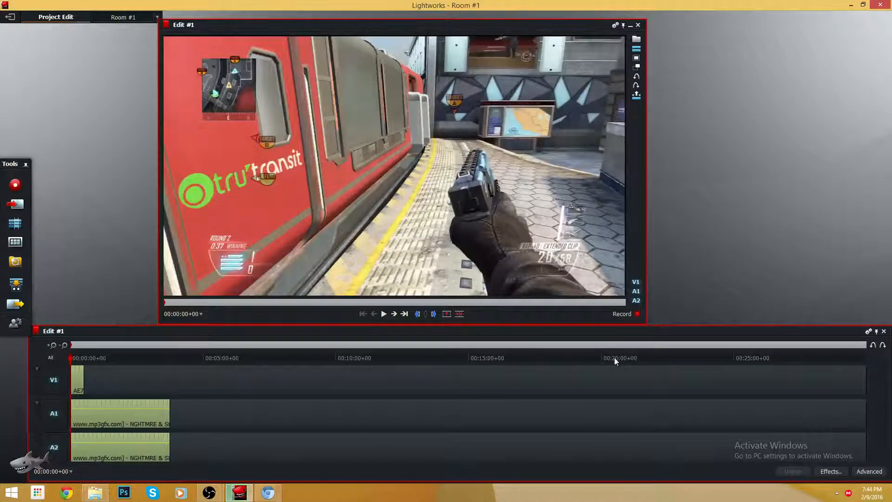
Play the edit and import the Black Ops 3 Cinematic Pack video into the project
left_click(383, 317)
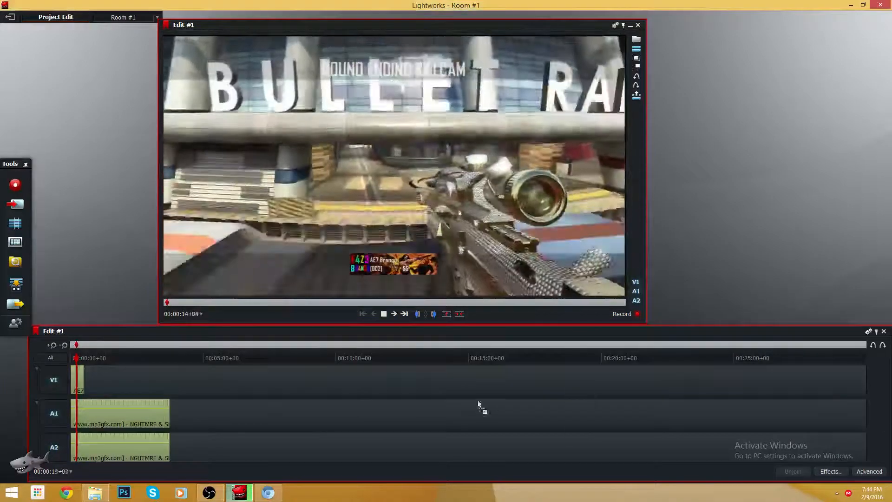
left_click(15, 242)
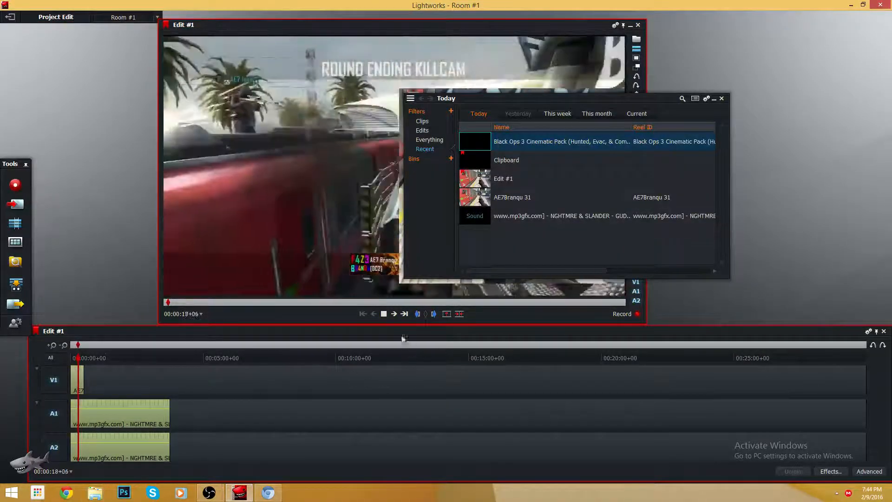
left_click(384, 314)
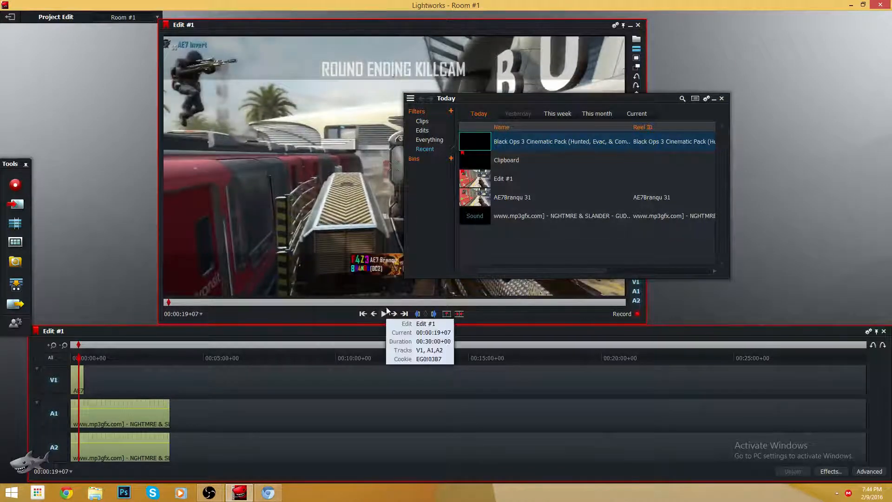
Preview the Black Ops 3 Cinematic Pack clip from about 26 seconds in and close its viewer
double_click(487, 145)
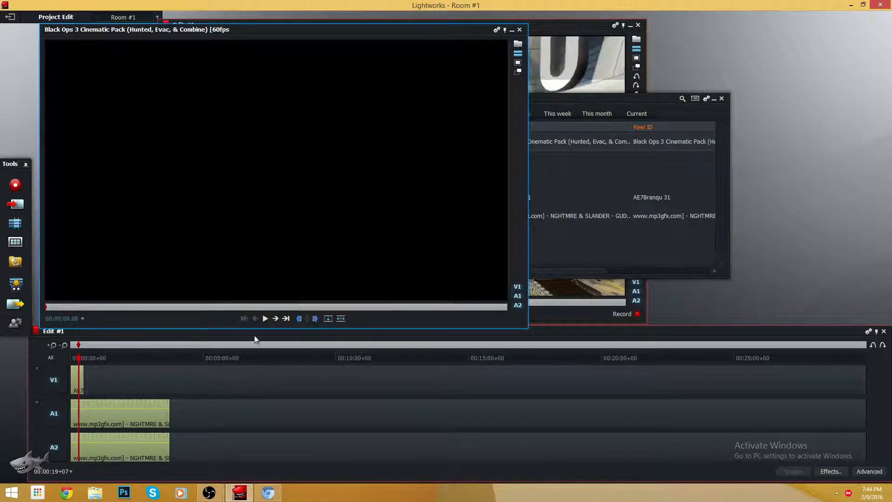
key("space")
left_click(132, 309)
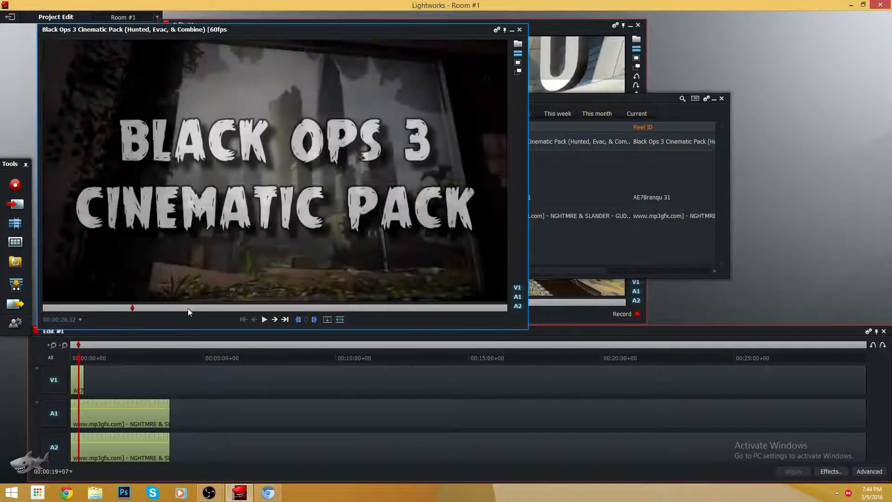
left_click(264, 319)
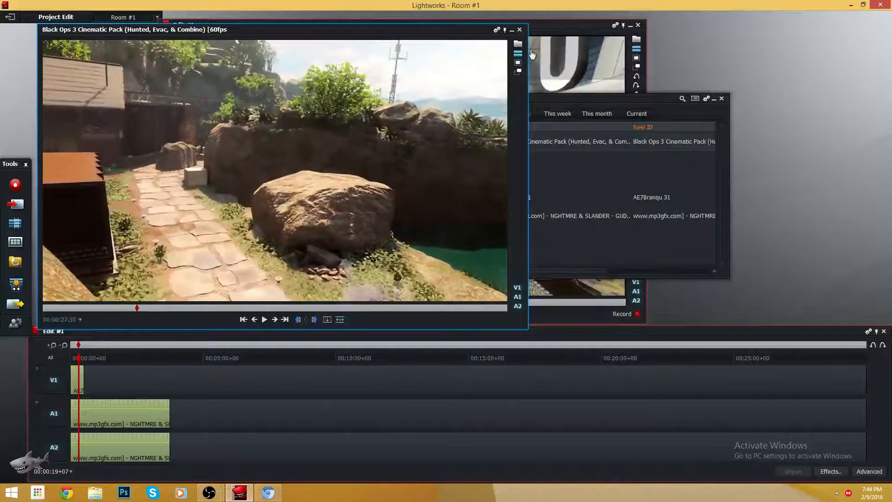
left_click(520, 30)
Place the Black Ops 3 Cinematic Pack clip on the timeline at about 00:04:17 and delete its audio from tracks A1 and A2
left_click_drag(652, 97, 731, 68)
left_click_drag(563, 119, 185, 393)
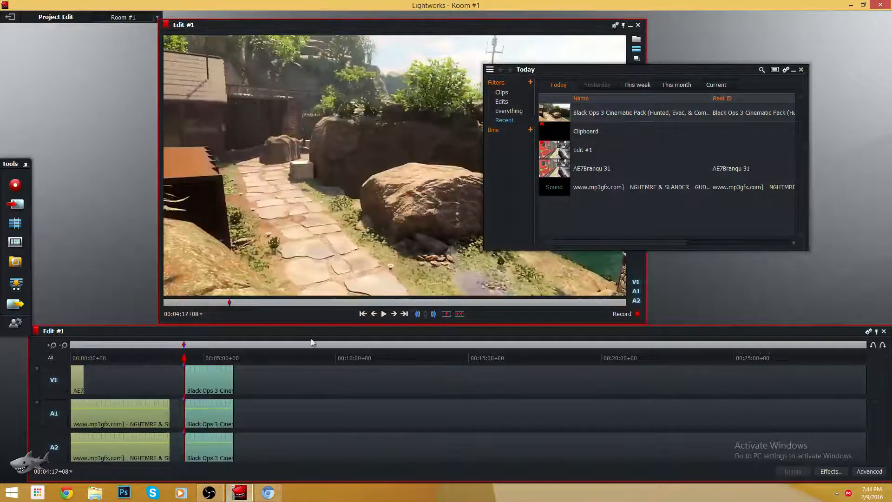
left_click(292, 369)
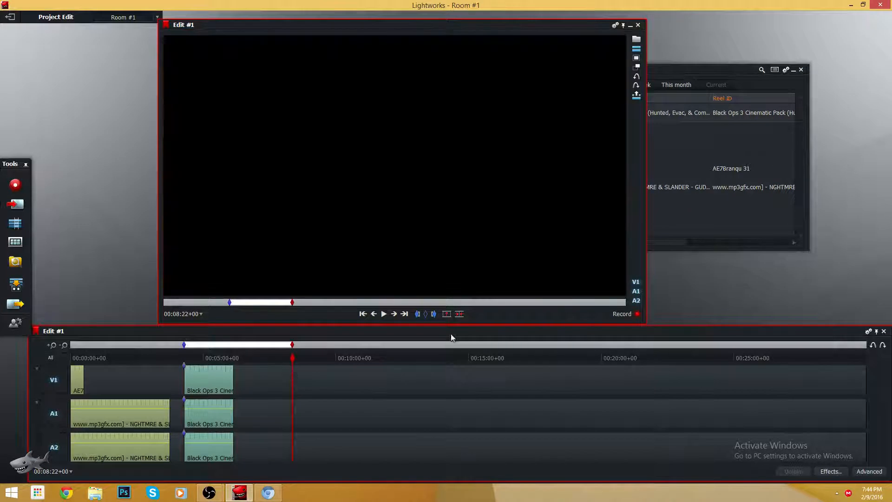
left_click(418, 315)
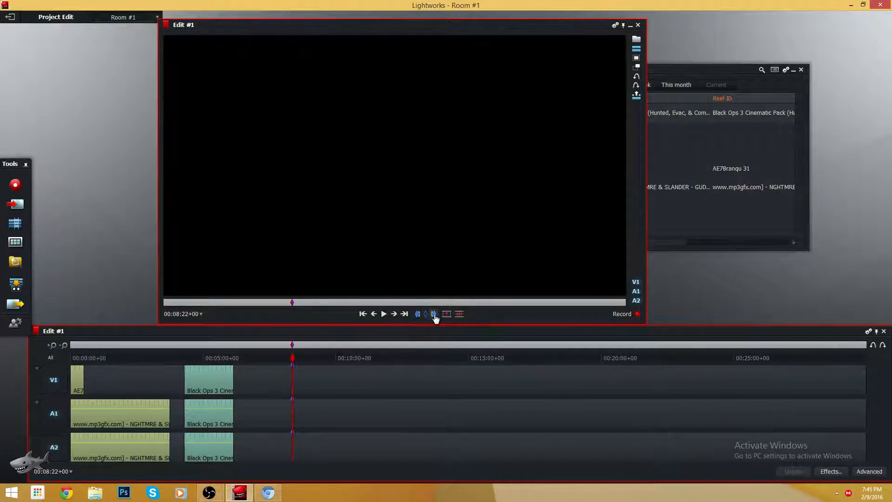
left_click_drag(294, 360, 181, 372)
left_click(138, 375)
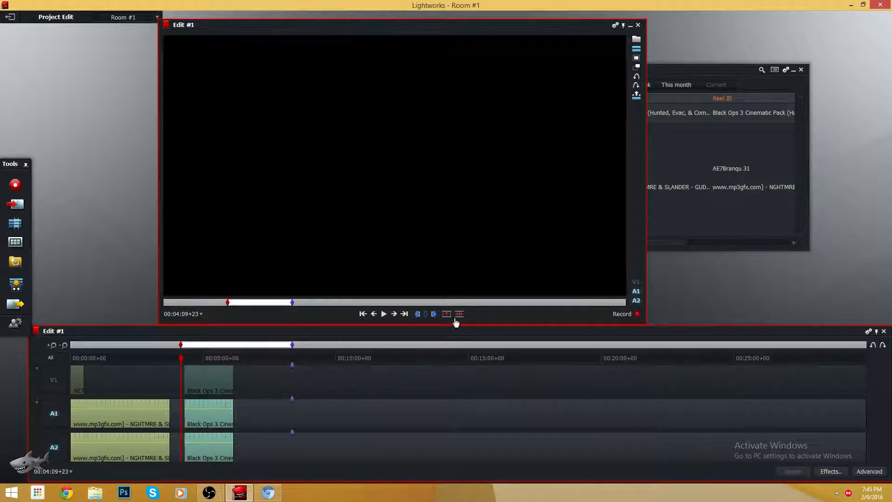
left_click(417, 314)
left_click(459, 314)
left_click(73, 380)
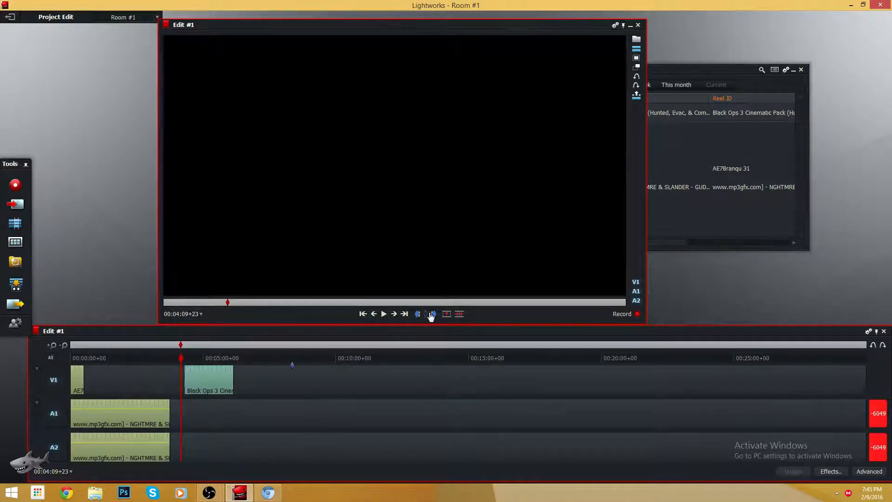
left_click(418, 314)
left_click(428, 314)
Move the Black Ops 3 Cinematic Pack clip on V1 so it starts where the song ends
left_click_drag(193, 371, 86, 377)
left_click_drag(212, 376, 195, 390)
left_click(119, 359)
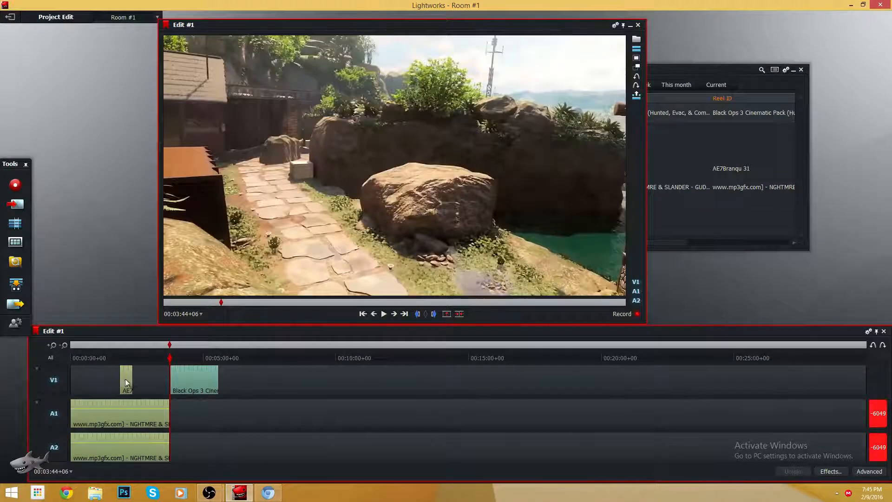
Move the AE7Branqu 31 clip back to the start of V1 and play the edit
left_click_drag(125, 379, 66, 369)
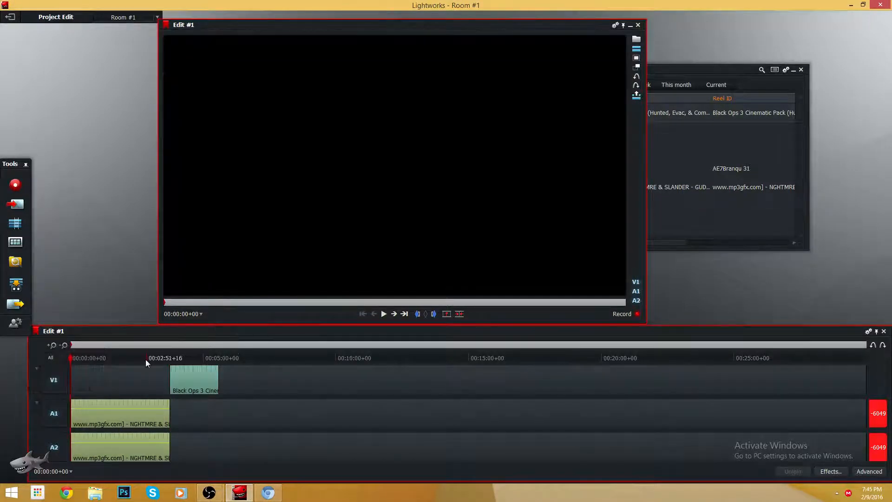
key("ctrl+z")
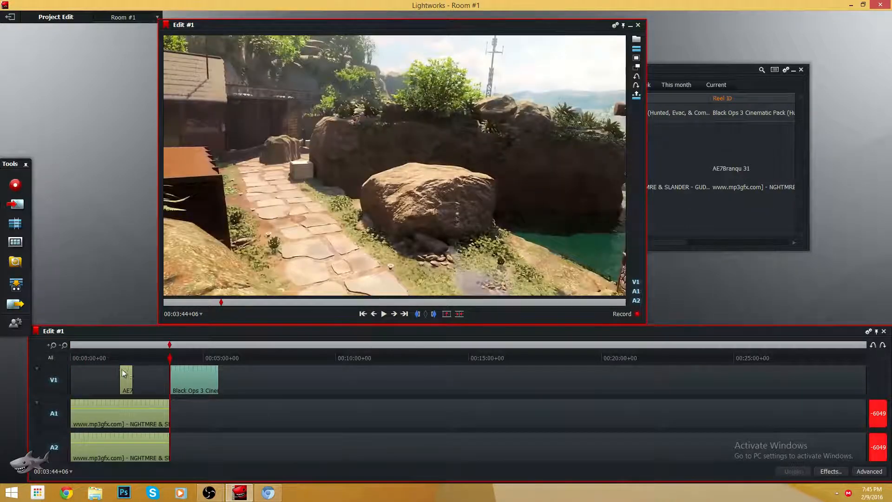
left_click_drag(123, 373, 74, 377)
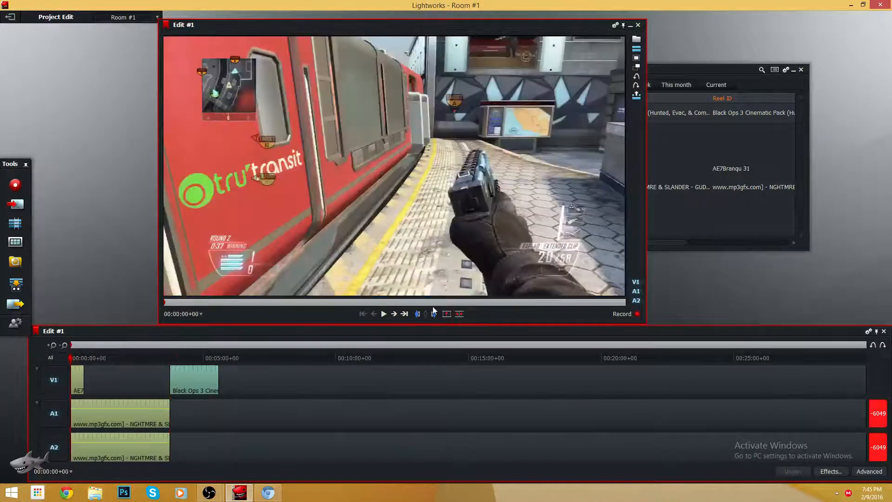
left_click(383, 314)
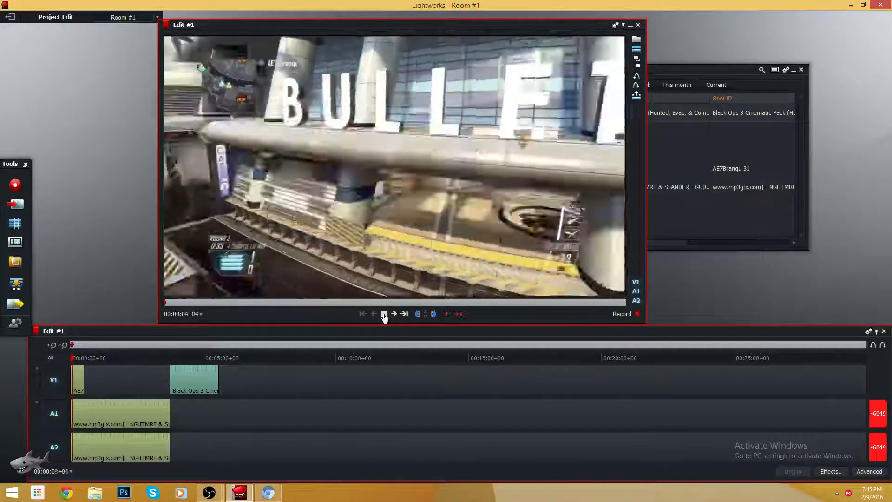
Stop playback, step frame by frame to the gunshot at 00:00:05+01 and split the edit there on all tracks
left_click(383, 316)
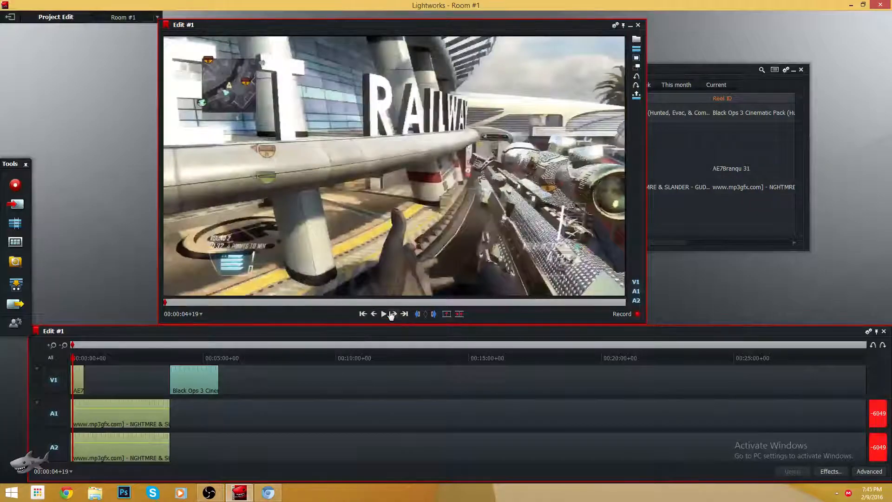
left_click(391, 314)
left_click(391, 314)
left_click(392, 314)
left_click(392, 314)
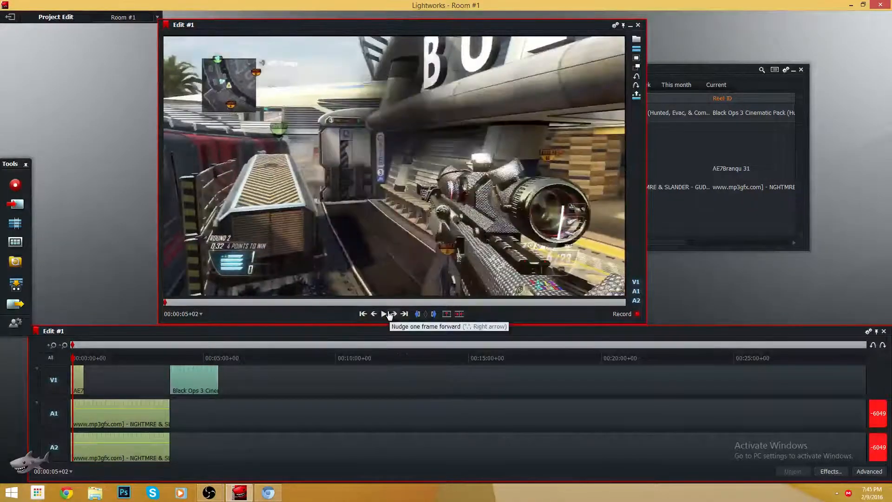
left_click(389, 315)
left_click(374, 315)
left_click(373, 316)
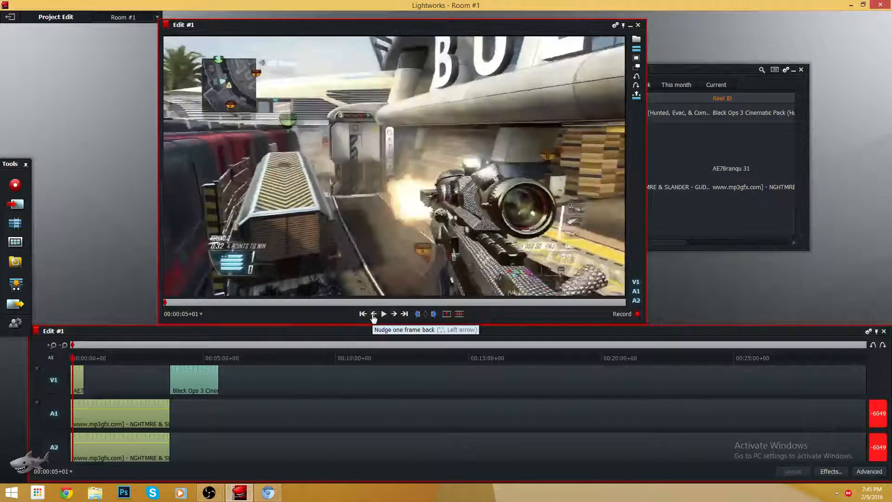
right_click(75, 370)
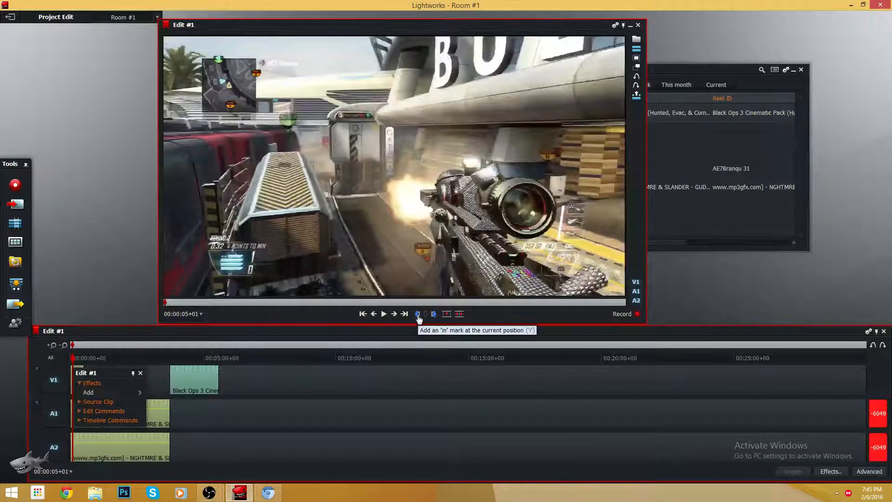
left_click(457, 316)
left_click(458, 316)
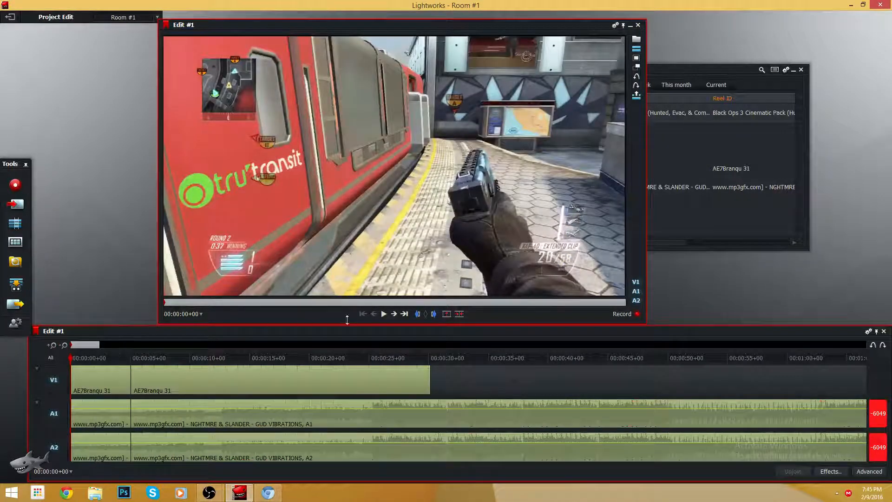
Play the edit from the beginning past the cut, and replay it from about 00:00:04+07
left_click(385, 314)
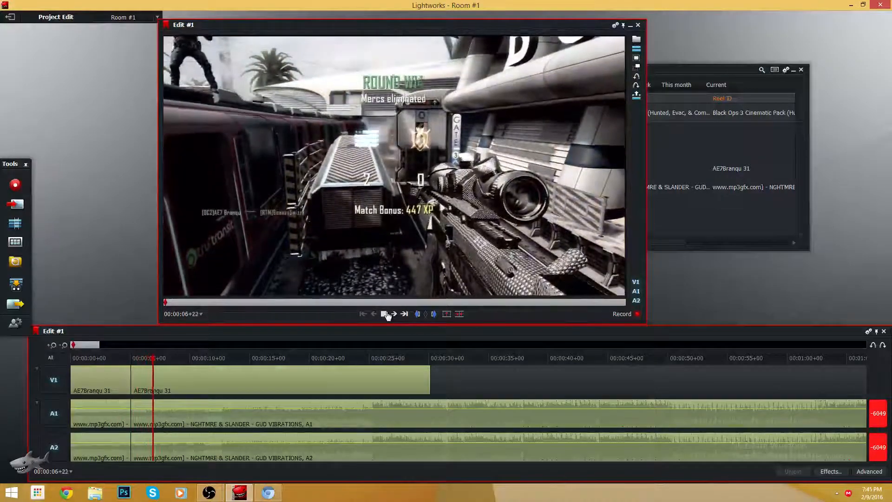
left_click(387, 315)
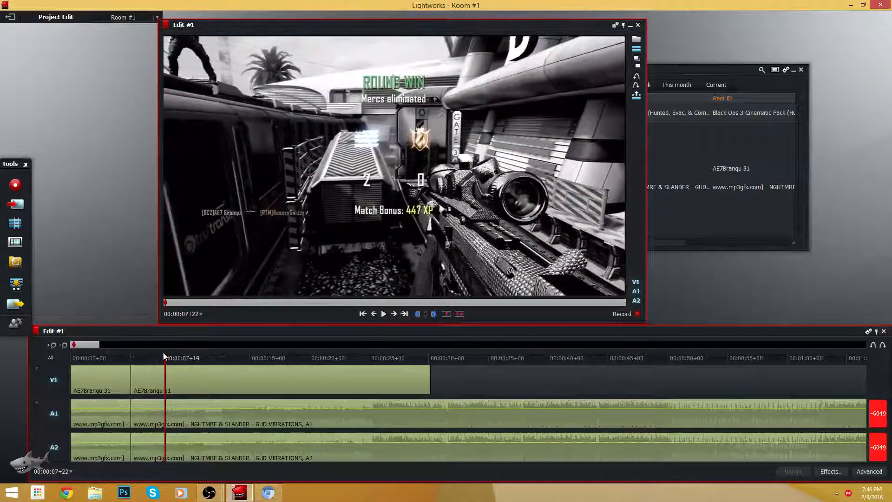
left_click_drag(163, 352, 122, 436)
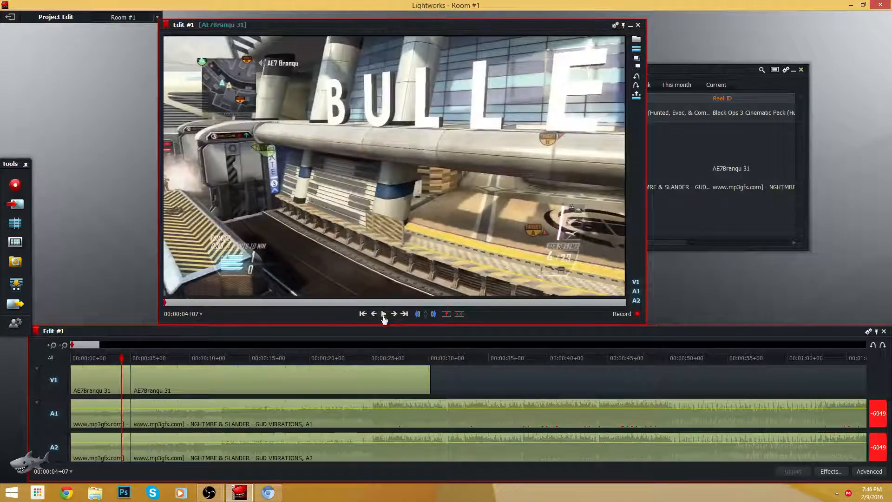
left_click(384, 315)
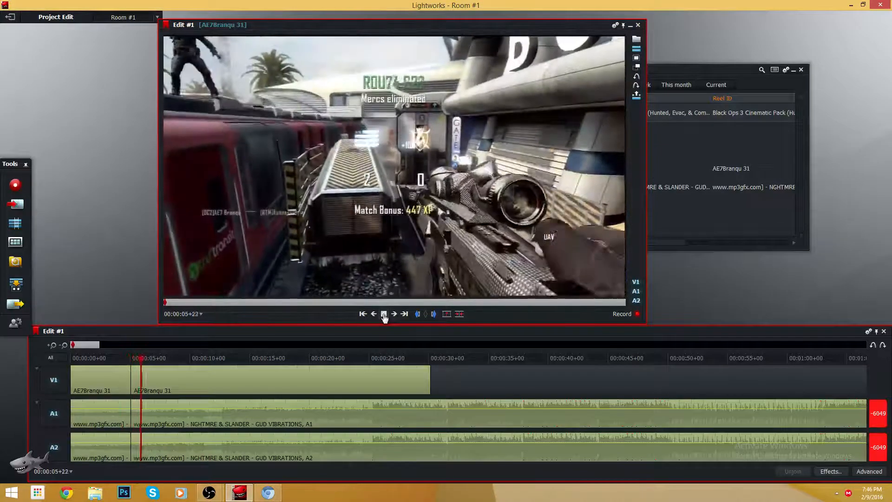
Deselect audio tracks A1 and A2, leaving only V1 active, and resume playback
left_click(55, 413)
left_click(55, 446)
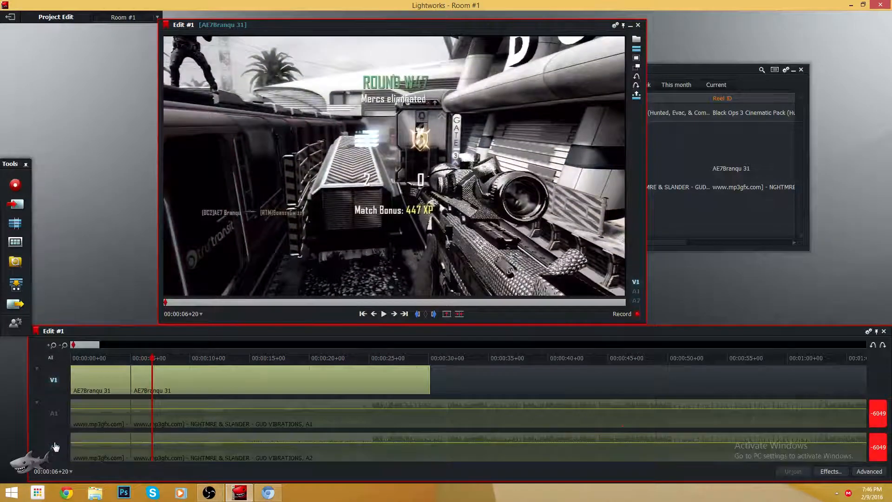
left_click(384, 314)
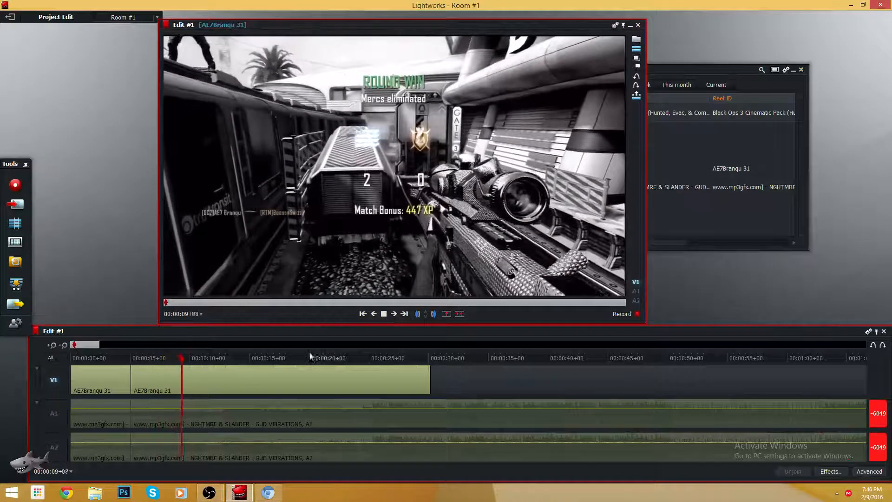
Mark the V1 section from 00:00:23+16 to 00:00:35+00 and delete it to trim the end of the second gameplay clip
left_click(285, 357)
left_click(365, 352)
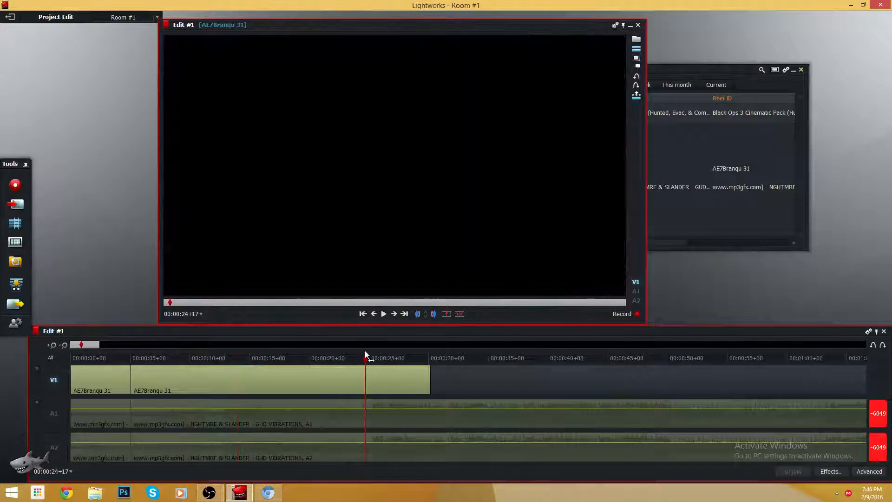
left_click(344, 358)
mouse_move(343, 359)
left_mouse_down()
mouse_move(314, 358)
mouse_move(353, 358)
left_mouse_up()
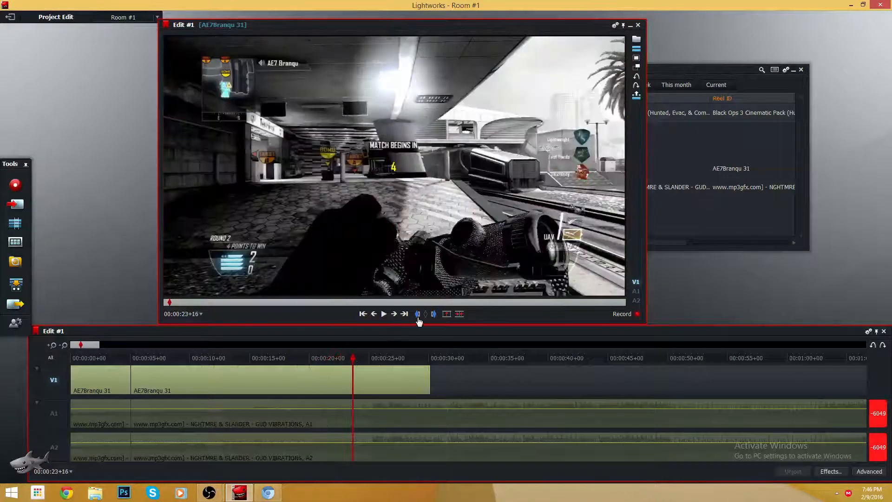
left_click(418, 314)
left_click(364, 354)
left_click(488, 358)
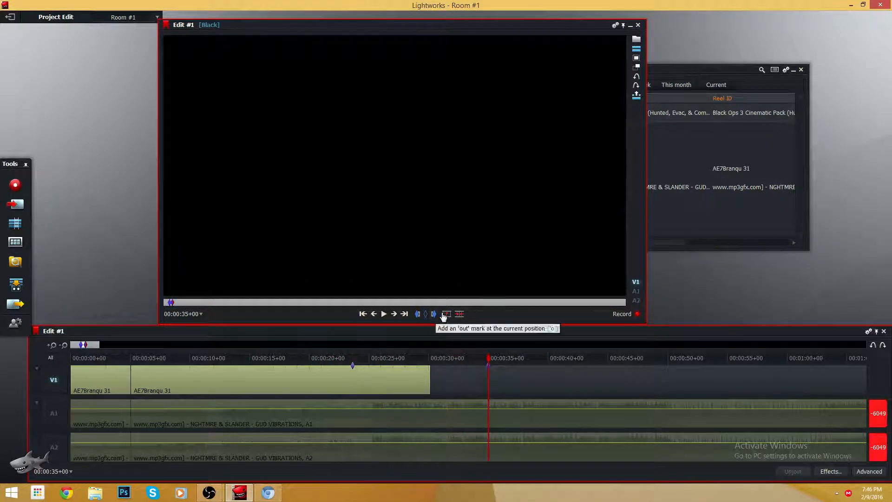
left_click(459, 313)
Add a Colour Correction effect to the second AE7Branqu 31 clip on V1 and show its curves settings
left_click(195, 391)
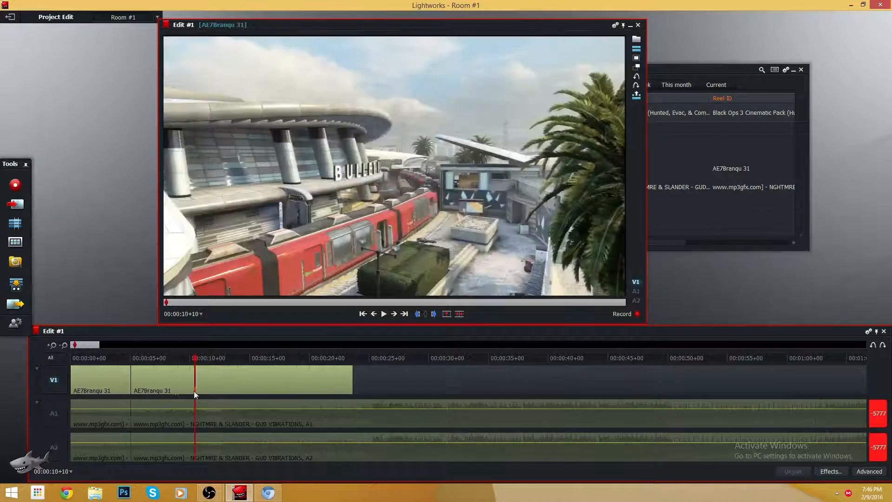
left_click(212, 389)
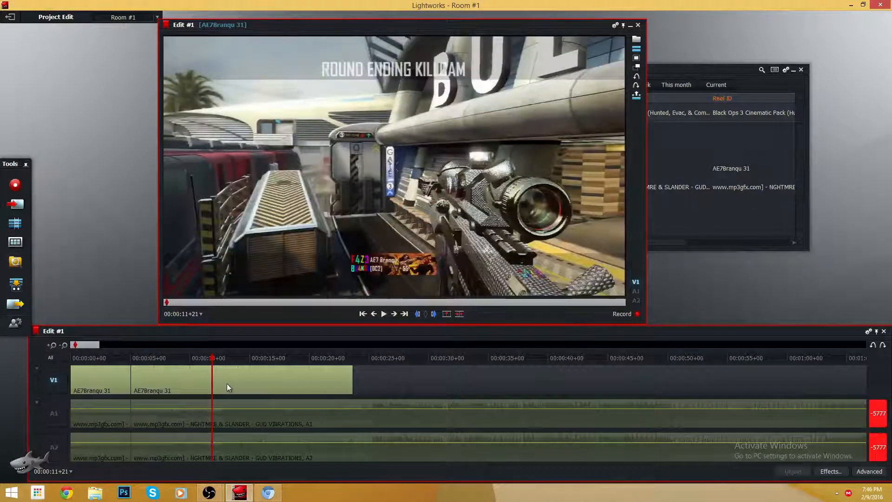
right_click(258, 389)
mouse_move(317, 412)
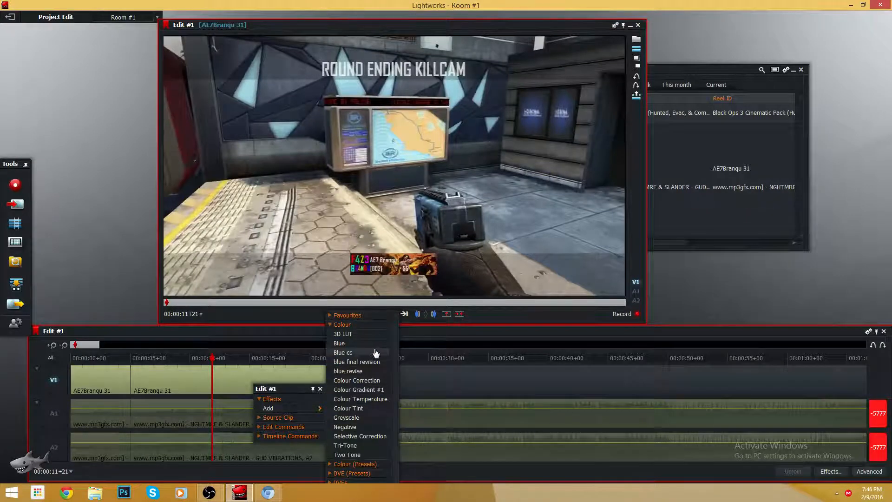
left_click(372, 380)
left_click(642, 76)
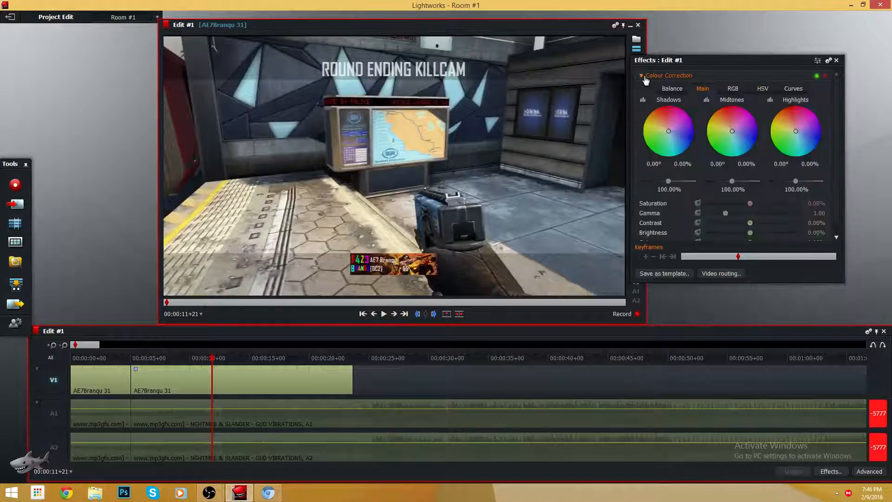
left_click(793, 88)
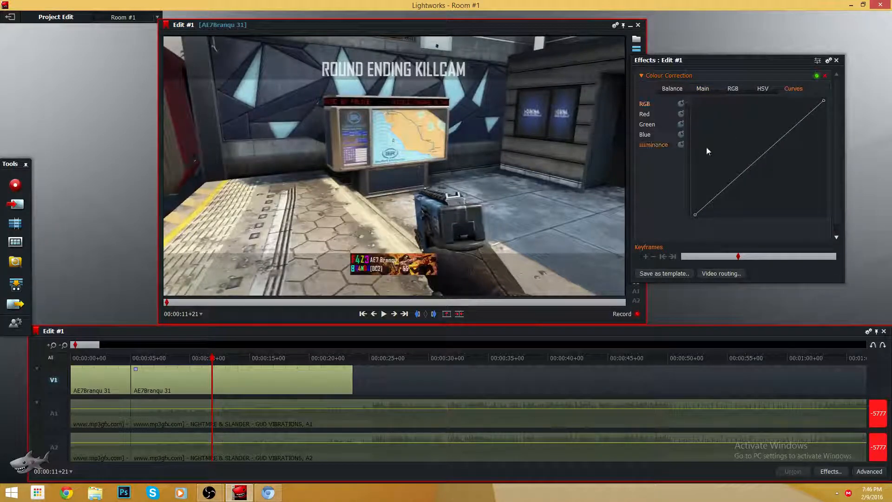
left_click_drag(776, 145, 804, 100)
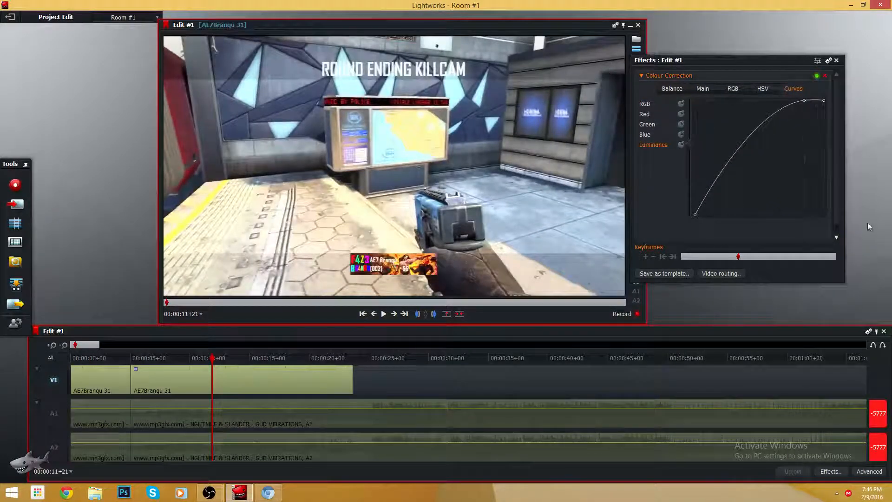
left_click_drag(722, 176, 735, 194)
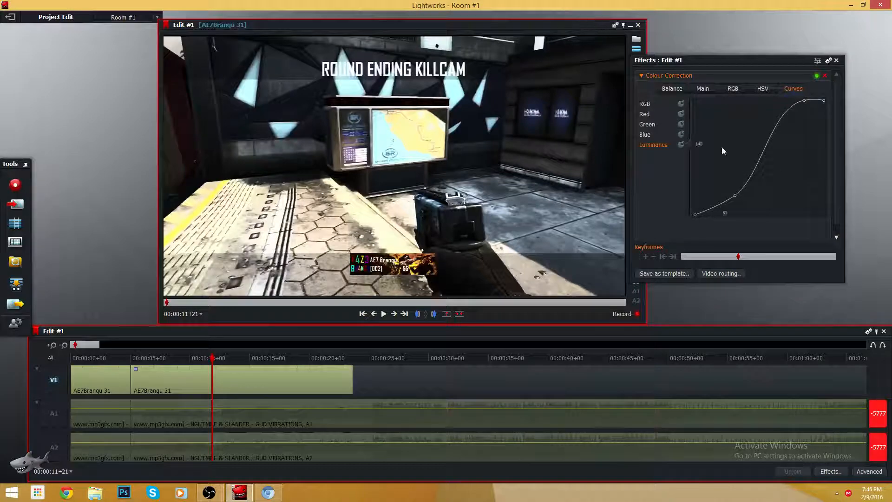
left_click_drag(771, 141, 781, 190)
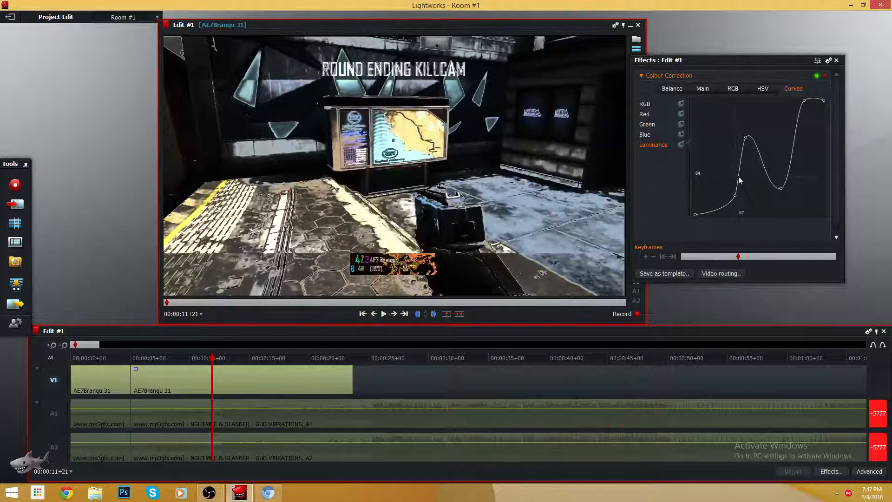
key("ctrl+z")
key("ctrl+z")
key("ctrl+z")
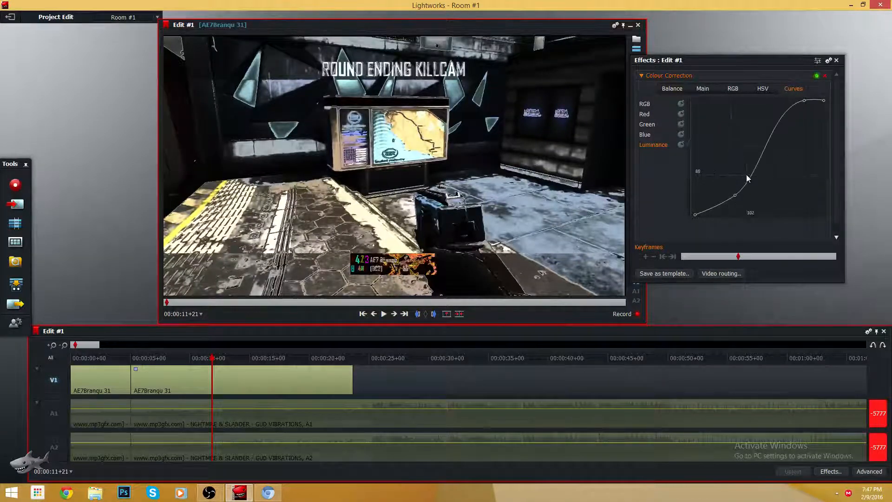
key("ctrl+z")
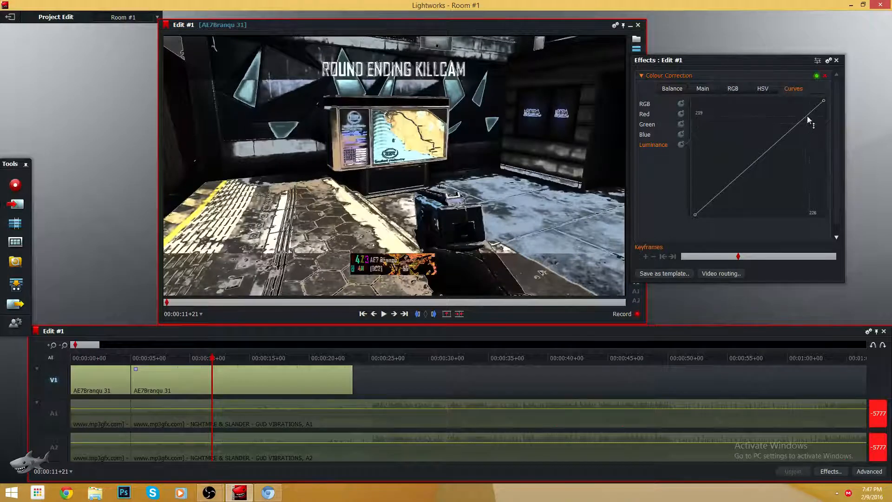
Shape the Luminance curve into a gentle S, raising the highlights to about 237 at 203 and lowering the shadows
left_click_drag(806, 120, 797, 108)
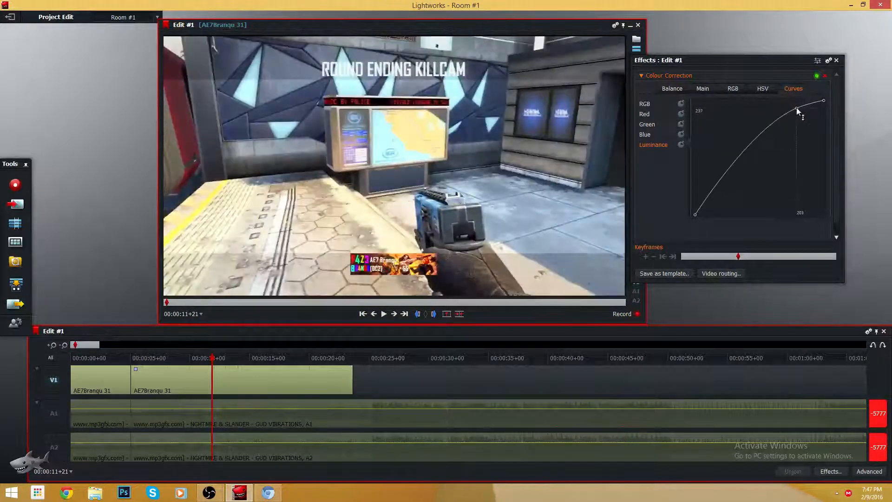
left_click_drag(735, 176, 742, 180)
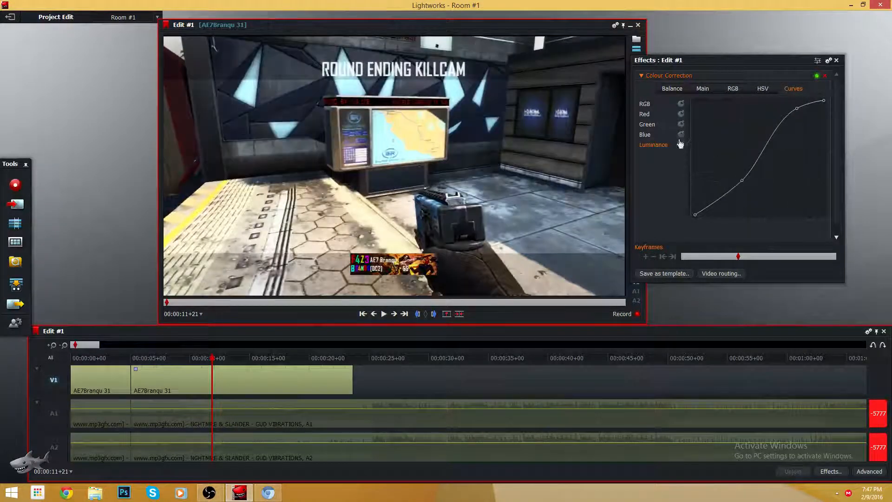
Adjust the Blue and Green curves of the clip's Colour Correction effect slightly
left_click(656, 136)
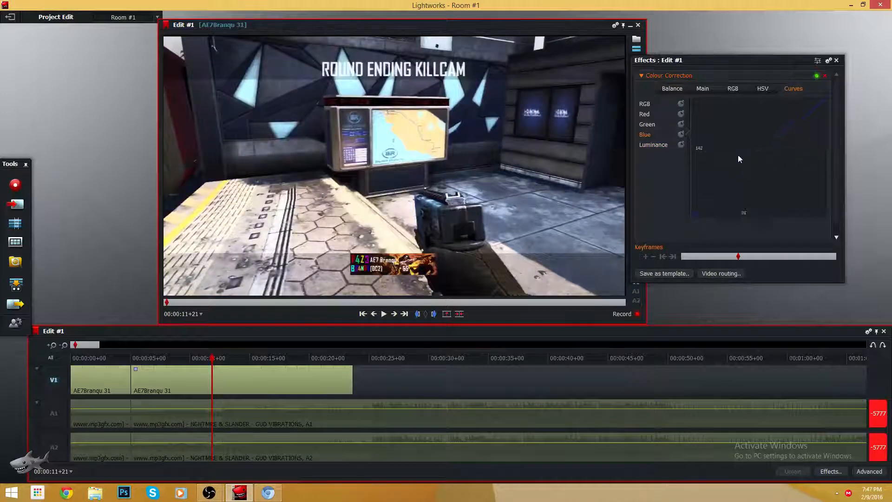
left_click(647, 125)
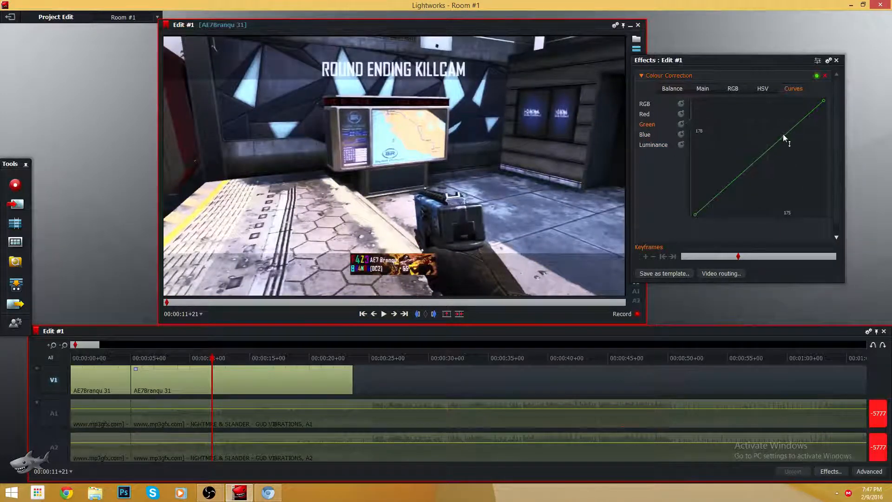
left_click_drag(782, 135, 744, 169)
Raise the Red curve's midtones to about 149 at 126 and set a highlight point at about 226 at 233
left_click(645, 115)
left_click(648, 124)
left_click(645, 114)
left_click(758, 147)
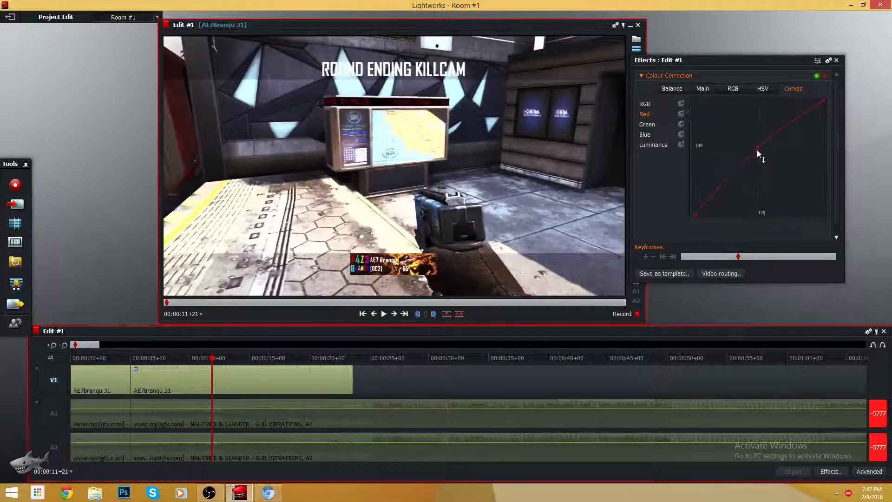
left_click(815, 112)
mouse_move(816, 113)
left_mouse_down()
mouse_move(808, 107)
mouse_move(812, 113)
left_mouse_up()
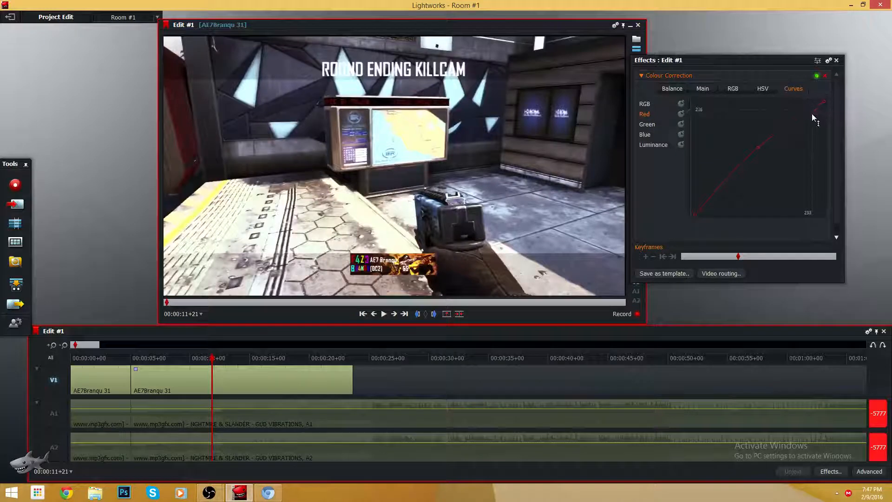
Enable keyframing for the curves, raise the RGB curve steeply at 00:00:05+01 for a white flash, and view the effect's end
left_click(675, 104)
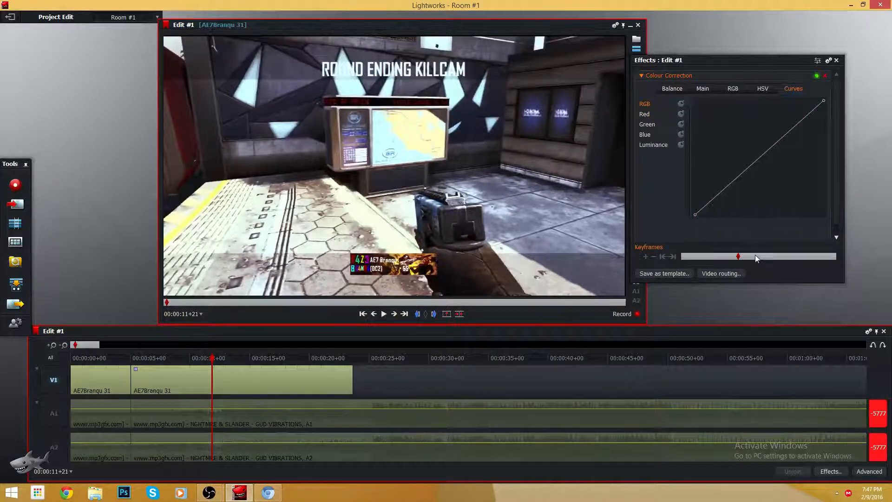
mouse_move(728, 262)
left_mouse_down()
mouse_move(755, 261)
mouse_move(454, 255)
left_mouse_up()
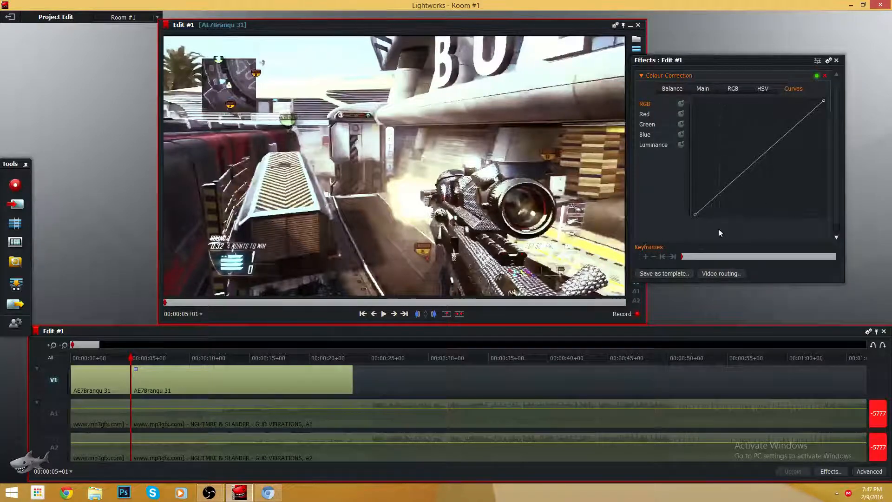
left_click(682, 114)
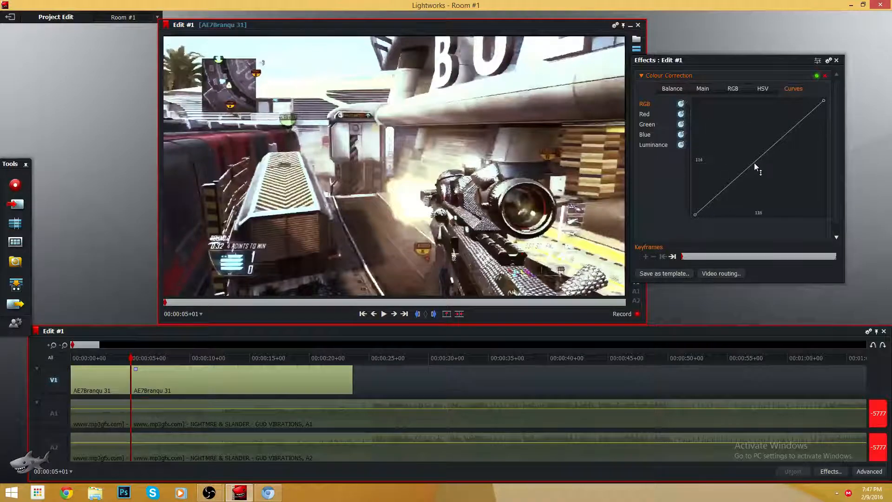
left_click_drag(754, 163, 719, 116)
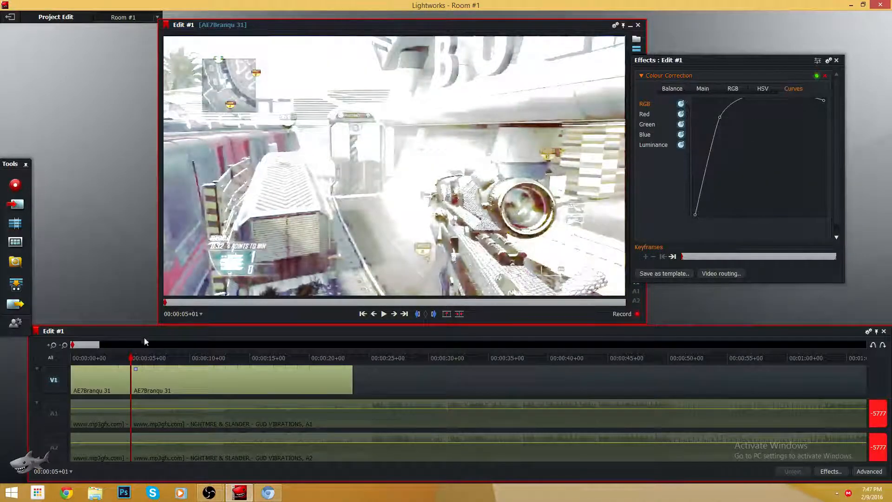
left_click_drag(735, 261, 836, 256)
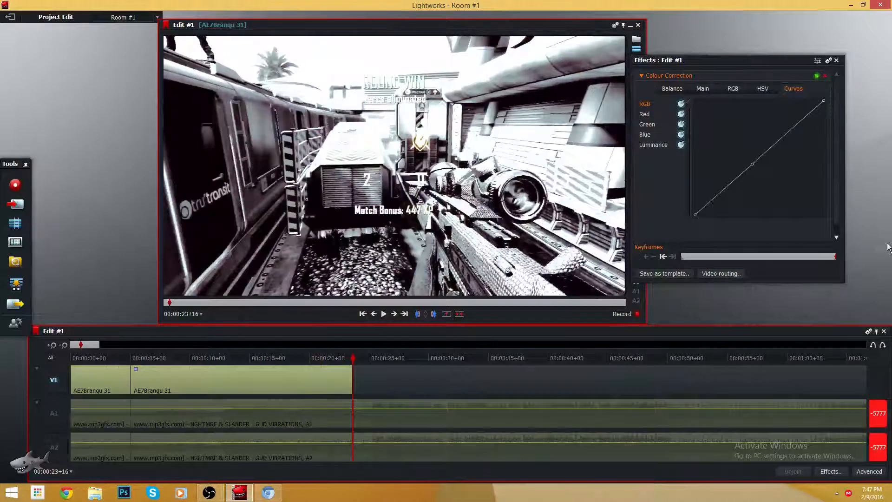
Close the effect settings and play the edit from its start to review the shot's keyframed colour flash
key("a")
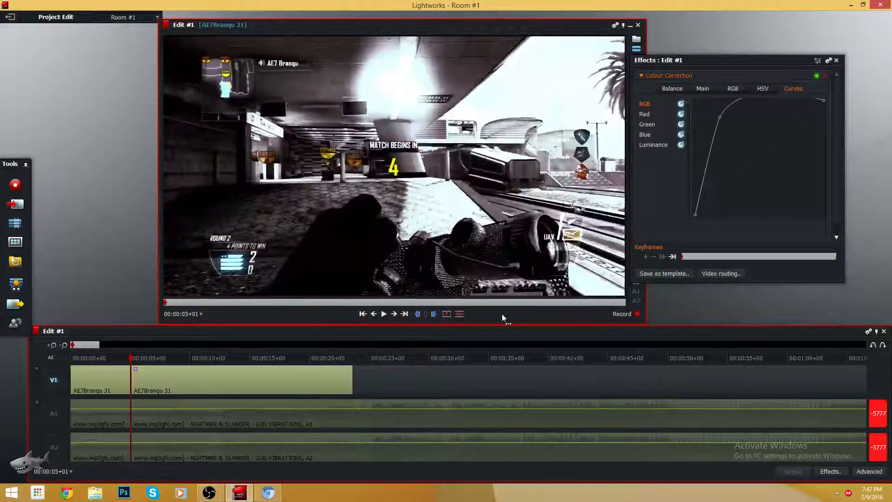
left_click(837, 59)
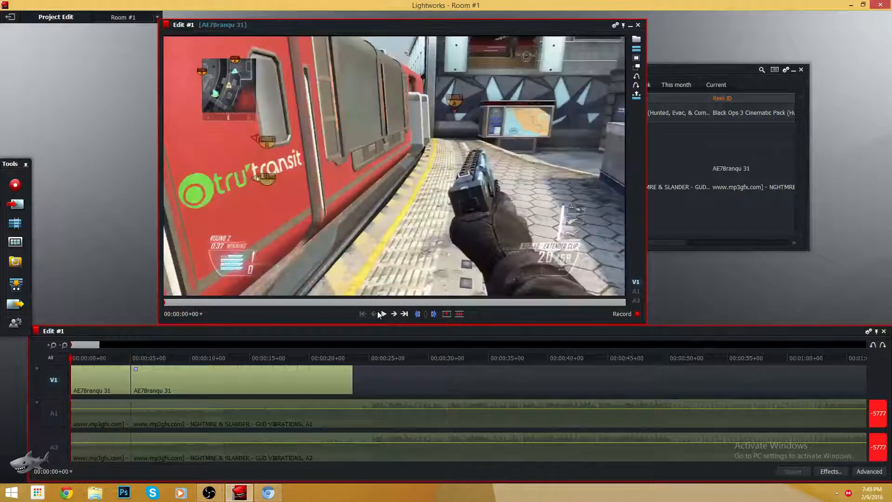
left_click(379, 313)
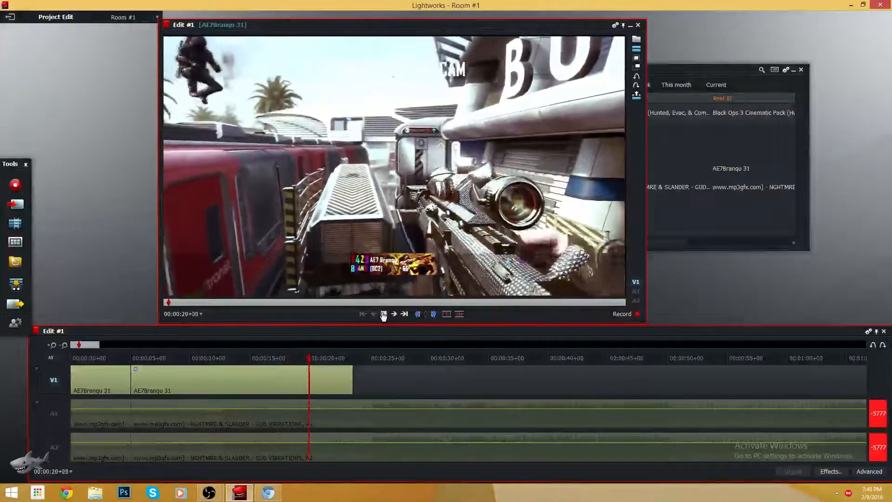
left_click(384, 314)
Remove the Colour Correction effect from the second gameplay clip, with the playhead at 00:00:08+19
left_click_drag(319, 357, 176, 371)
right_click(189, 384)
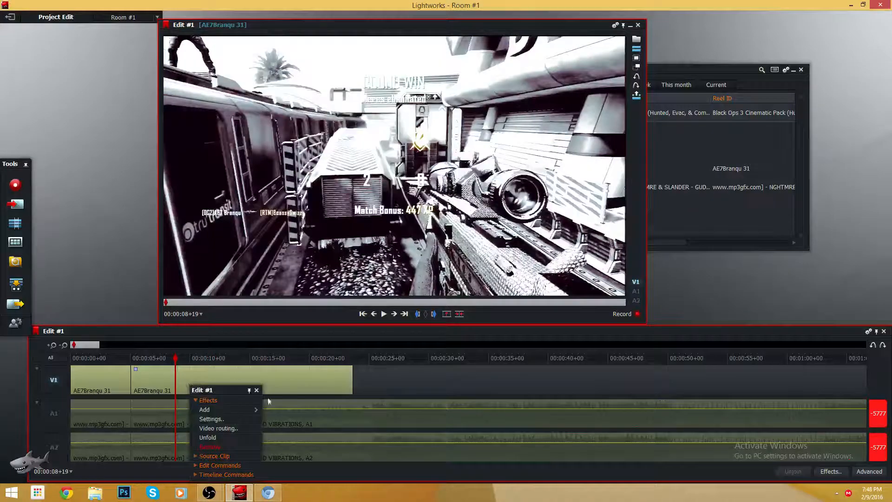
left_click(216, 447)
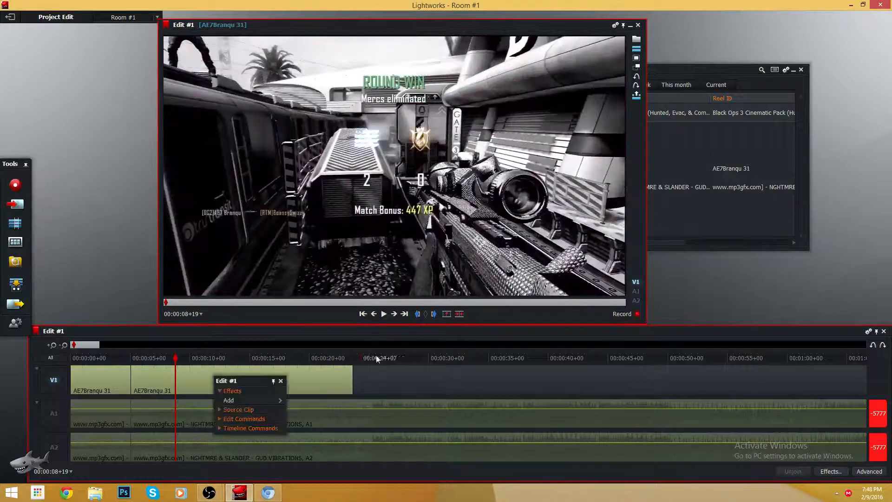
Add the CC & Corner Gradient Blend-2 colour preset to the second gameplay clip
right_click(214, 377)
mouse_move(240, 401)
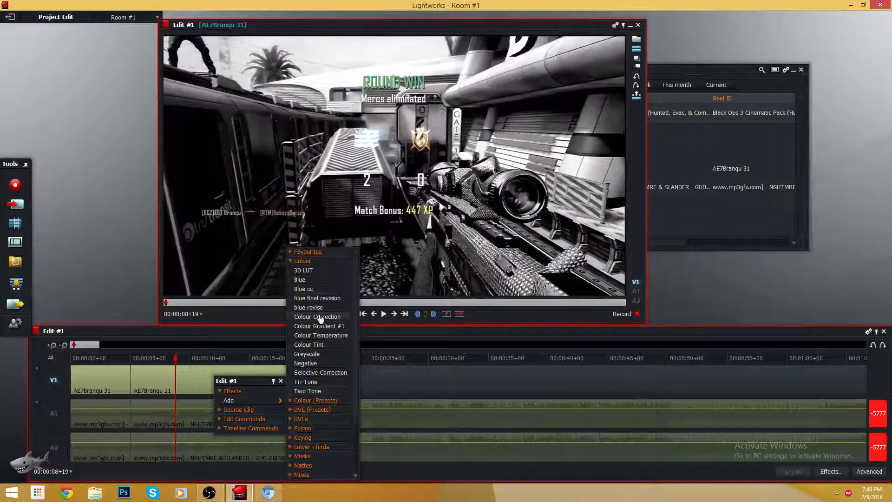
left_click(326, 401)
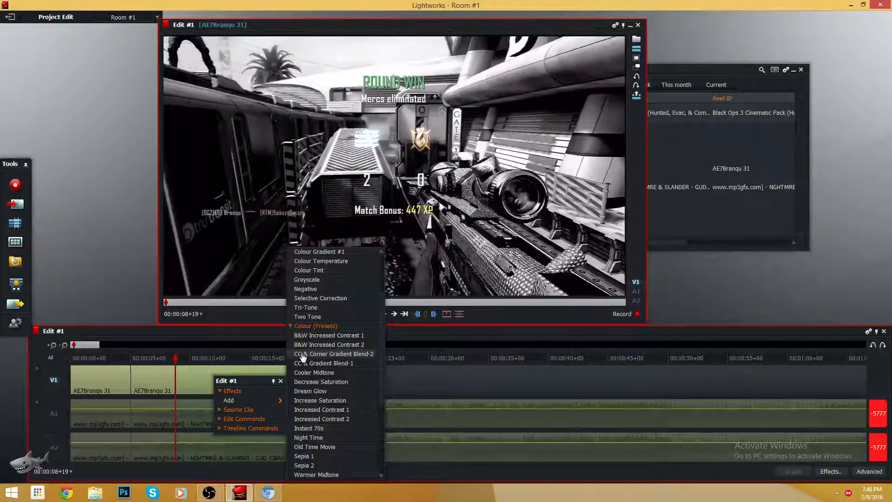
left_click(368, 356)
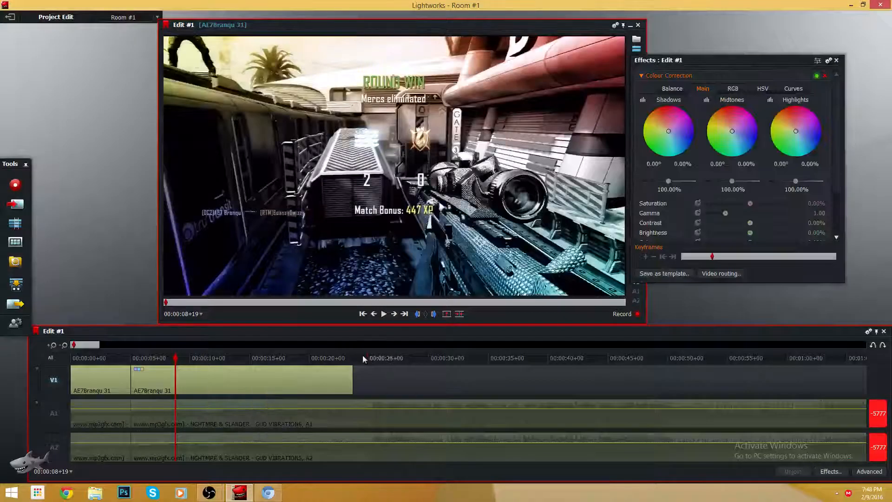
Examine the preset at 00:00:06+13, looking through its RGB, HSV and Curves settings and the Blend section
left_click_drag(177, 361, 148, 362)
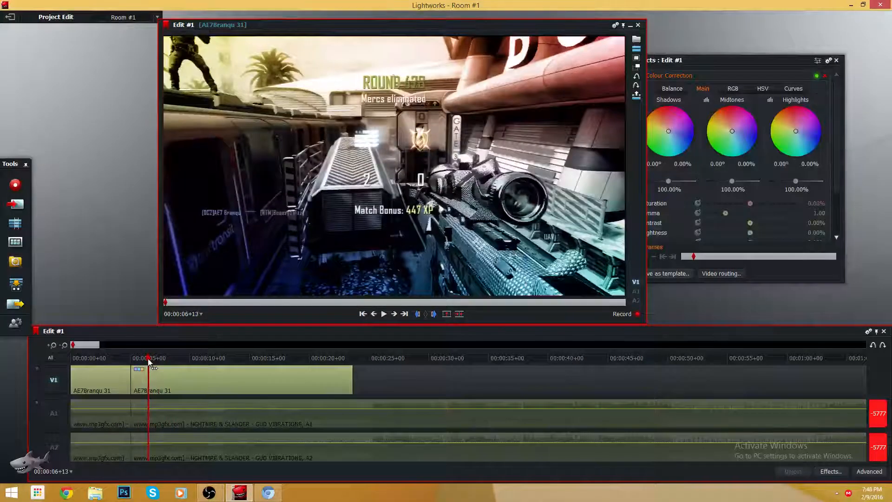
left_click(691, 64)
left_click(733, 88)
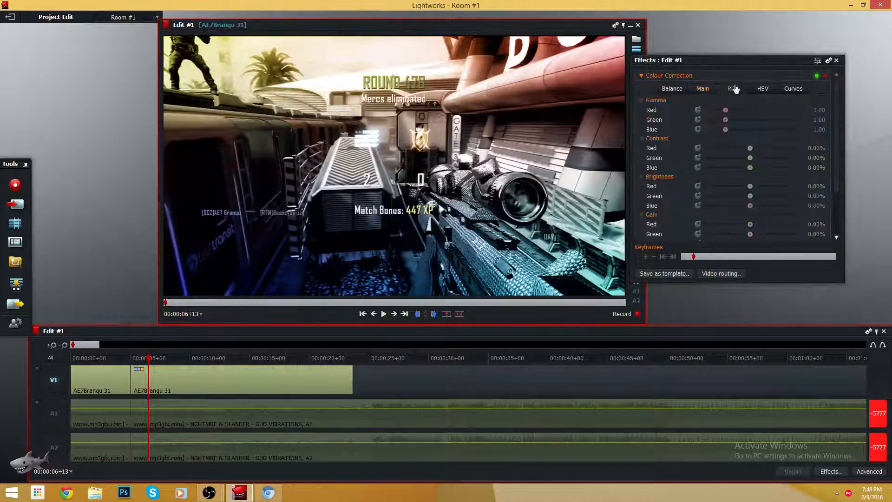
left_click(762, 89)
left_click(791, 89)
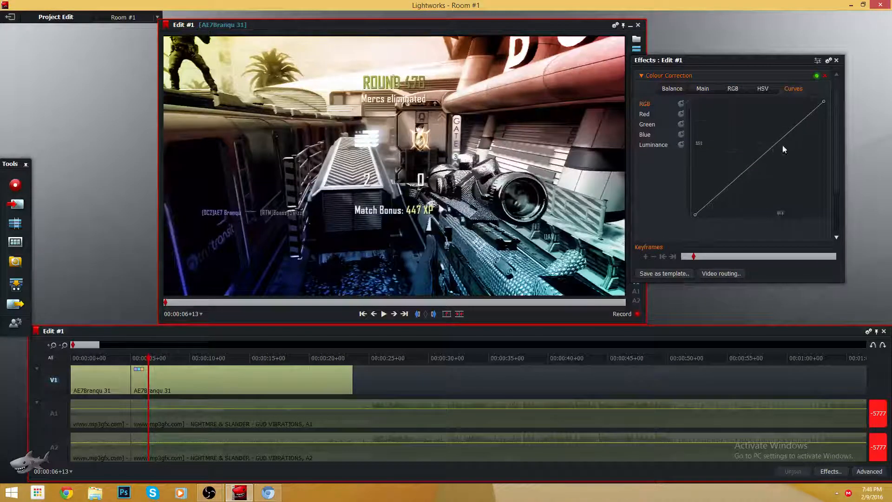
left_click_drag(838, 103, 843, 149)
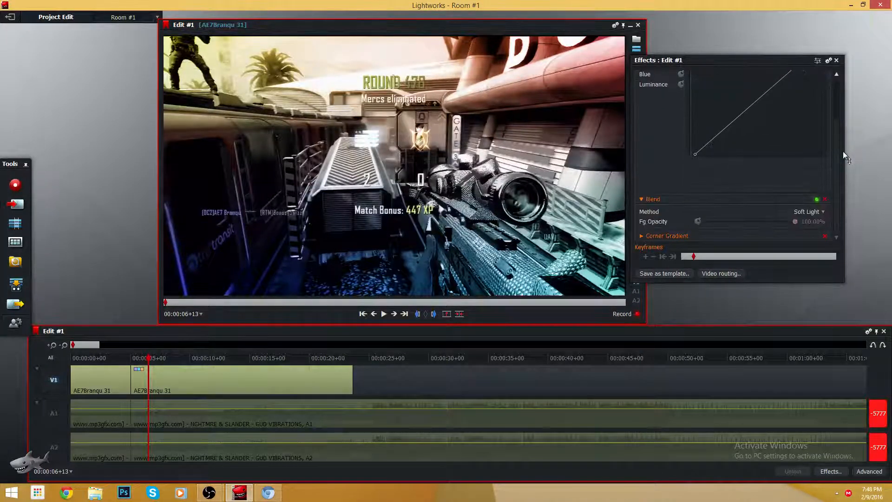
scroll(644, 205, "up", 3)
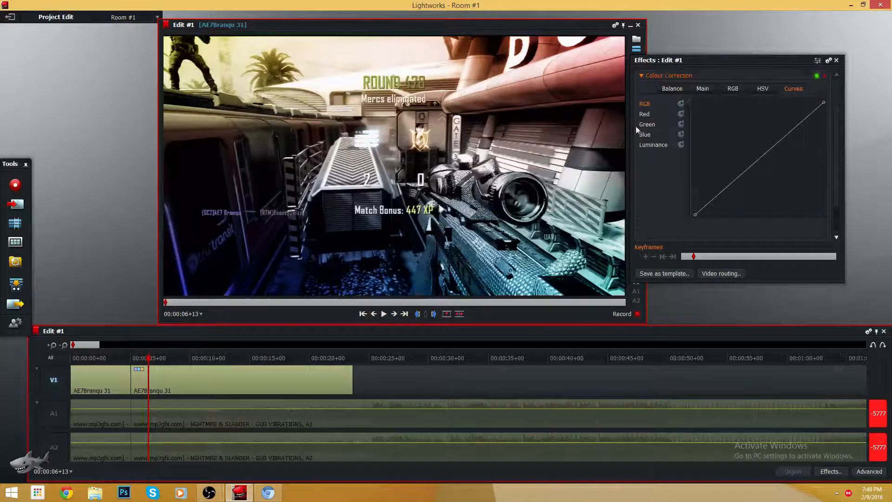
Remove the preset's Colour Correction, Blend and Corner Gradient effects from the clip and close the effect settings
left_click(641, 75)
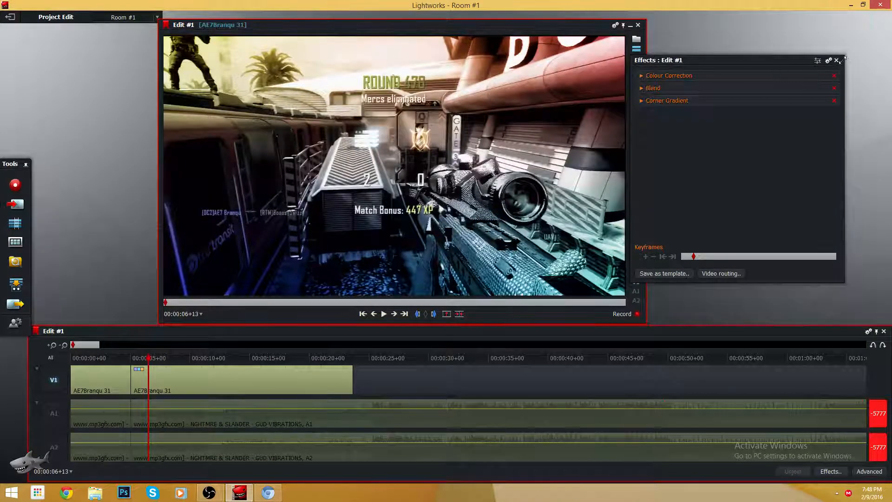
left_click(835, 77)
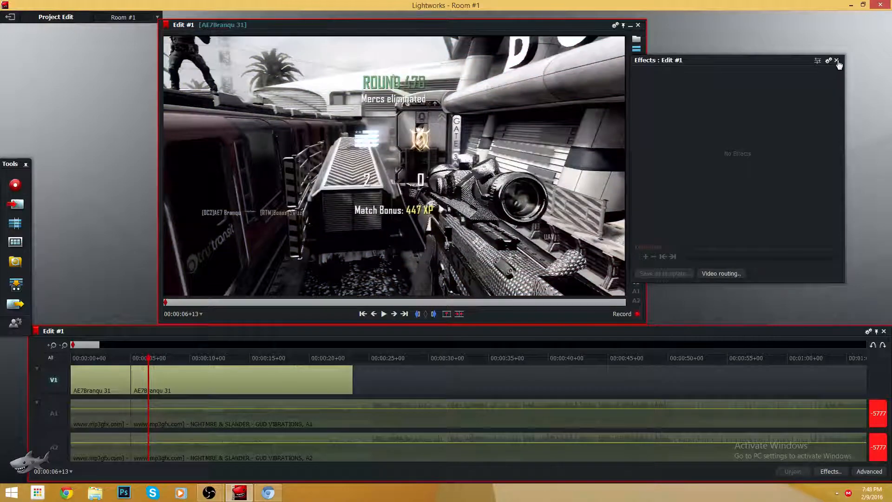
left_click(836, 61)
left_click_drag(148, 358, 132, 360)
right_click(161, 394)
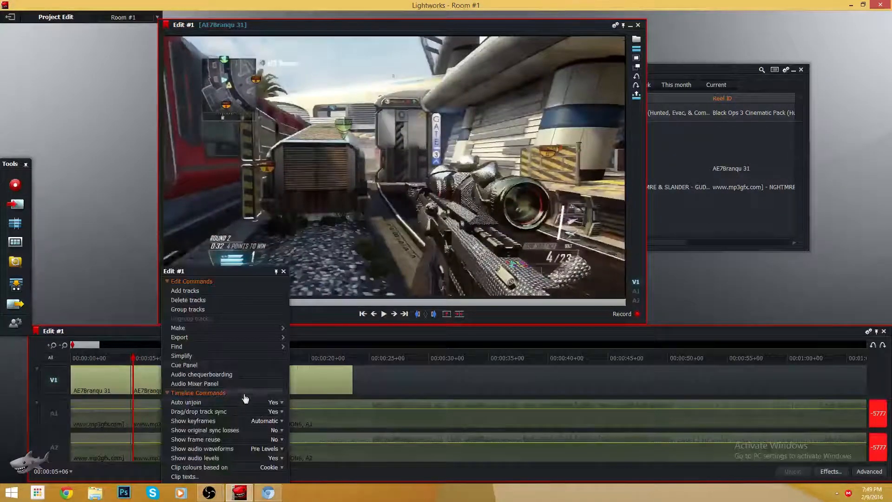
left_click(194, 393)
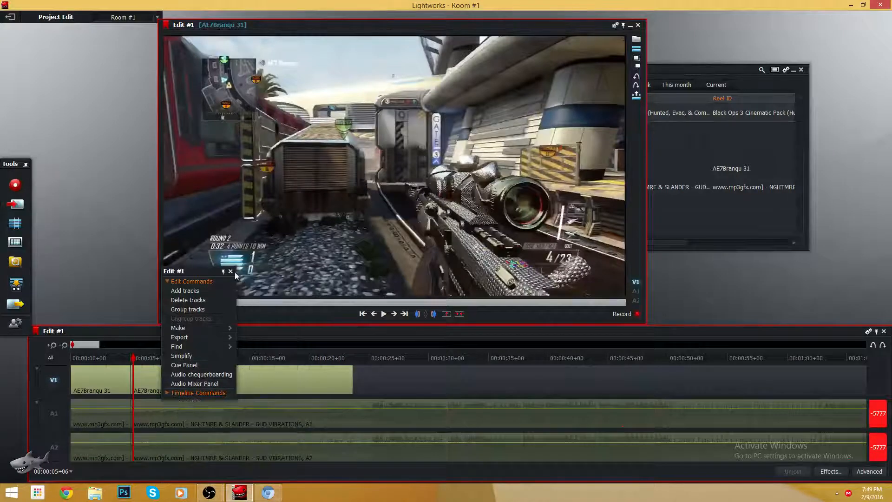
left_click(230, 271)
Add the Colour Gradient effect from the Mattes category to the second gameplay clip
right_click(188, 378)
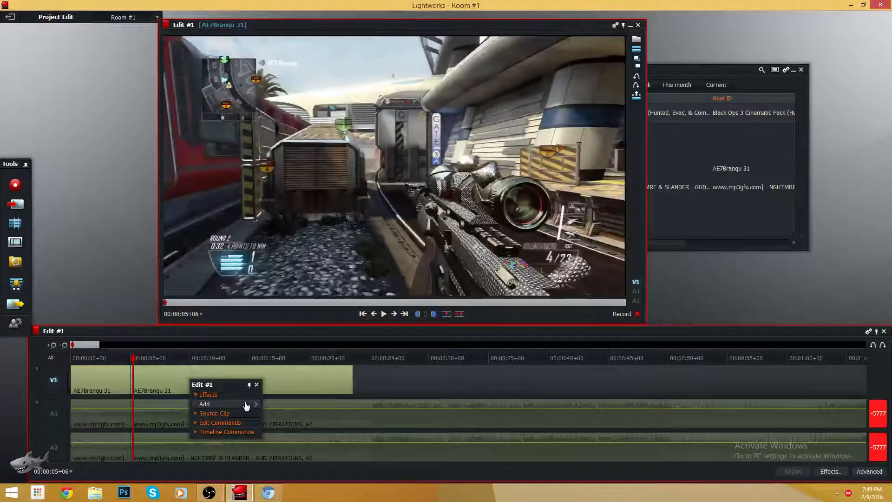
left_click(245, 404)
left_click(200, 395)
left_click(200, 395)
left_click(232, 404)
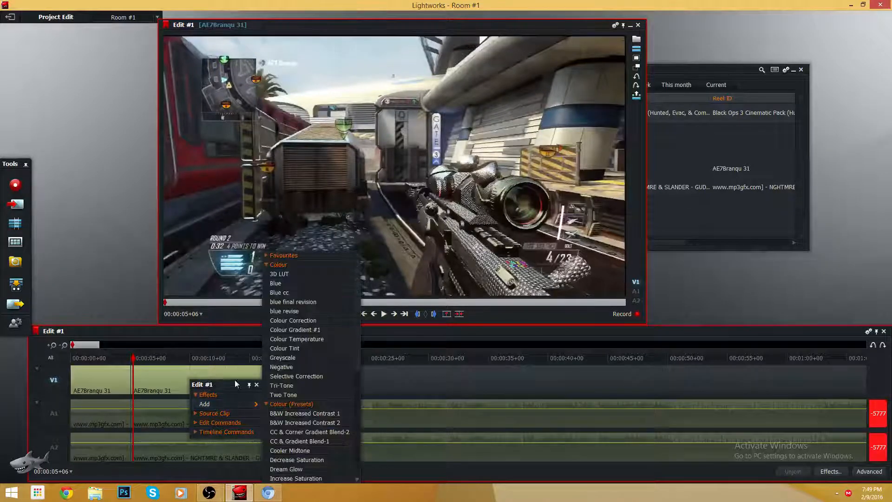
left_click(288, 406)
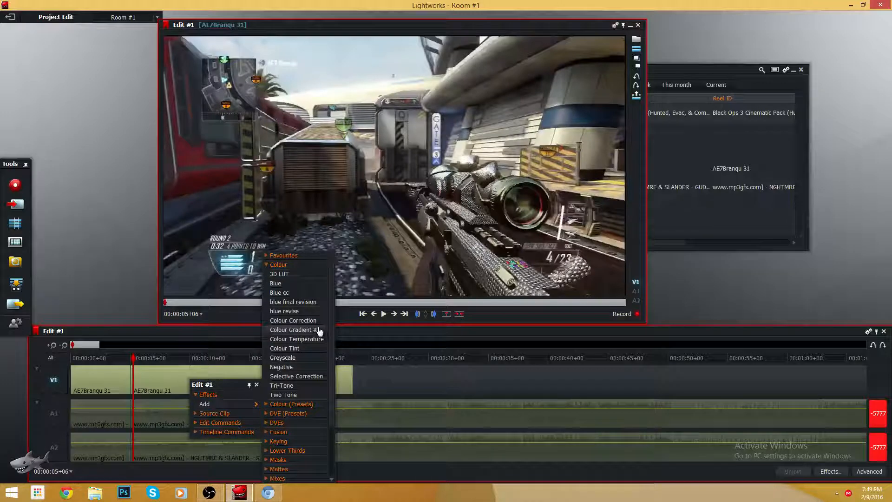
left_click(292, 477)
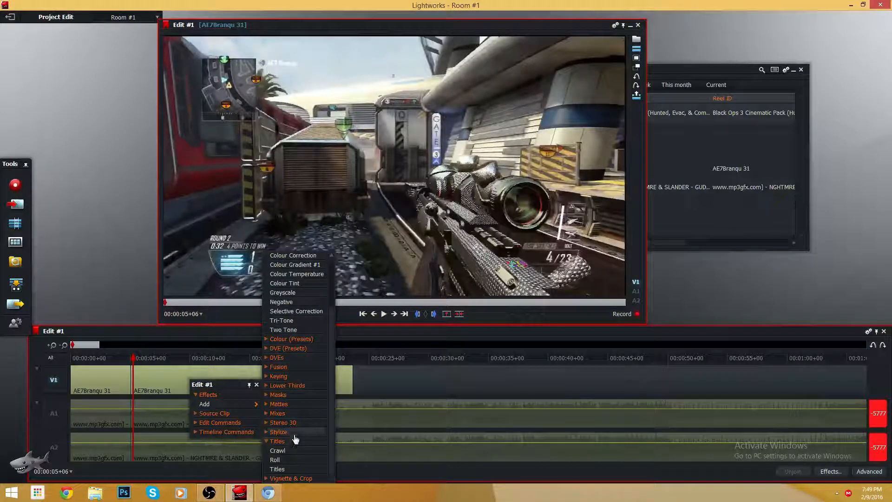
left_click(292, 414)
left_click(286, 431)
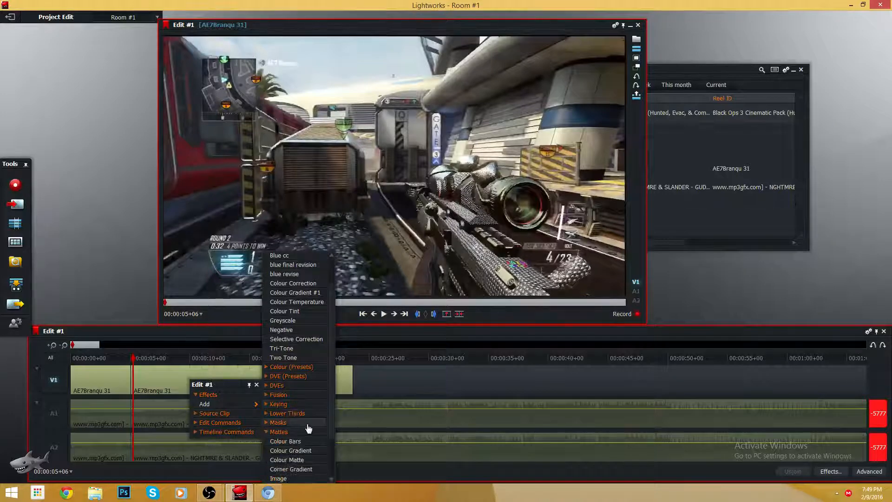
left_click(297, 451)
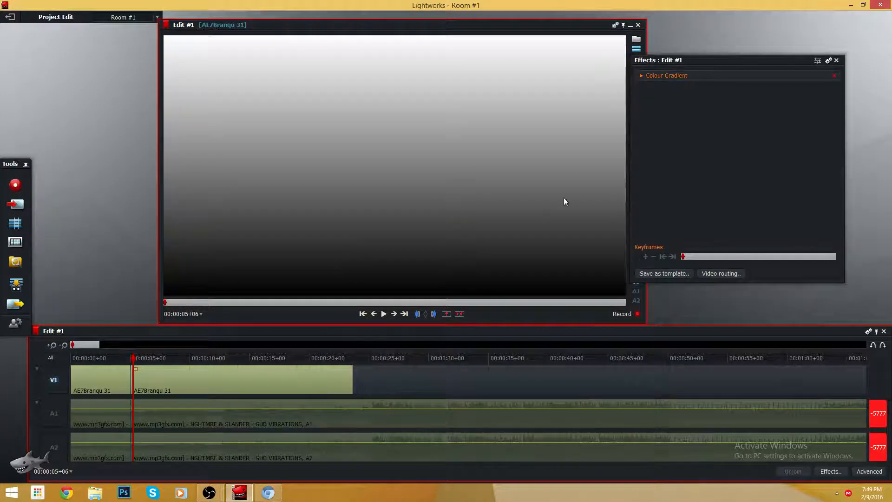
Set the Colour Gradient's Colour One extent to 0% and its type to Radial
left_click(641, 76)
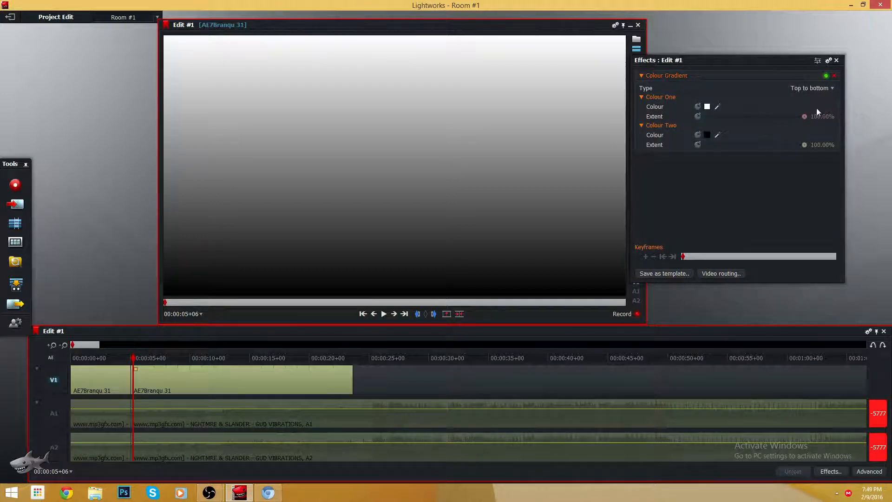
left_click_drag(805, 116, 689, 116)
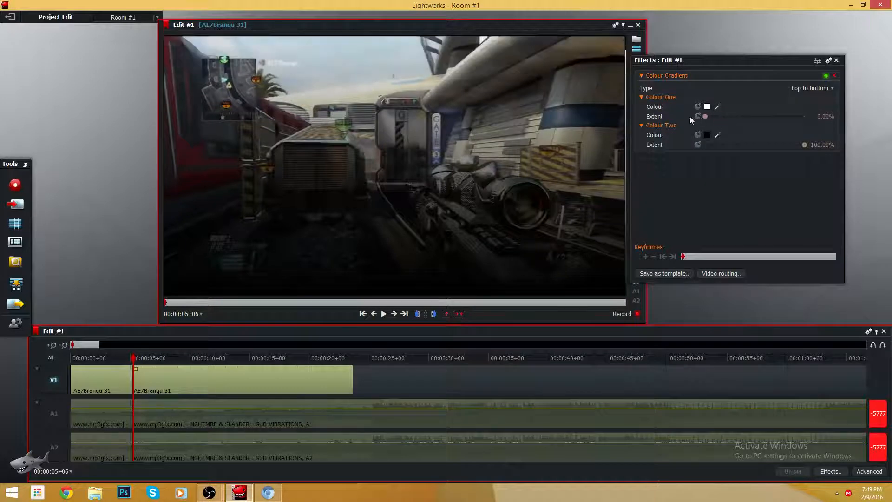
left_click(827, 89)
left_click(816, 107)
left_click(830, 88)
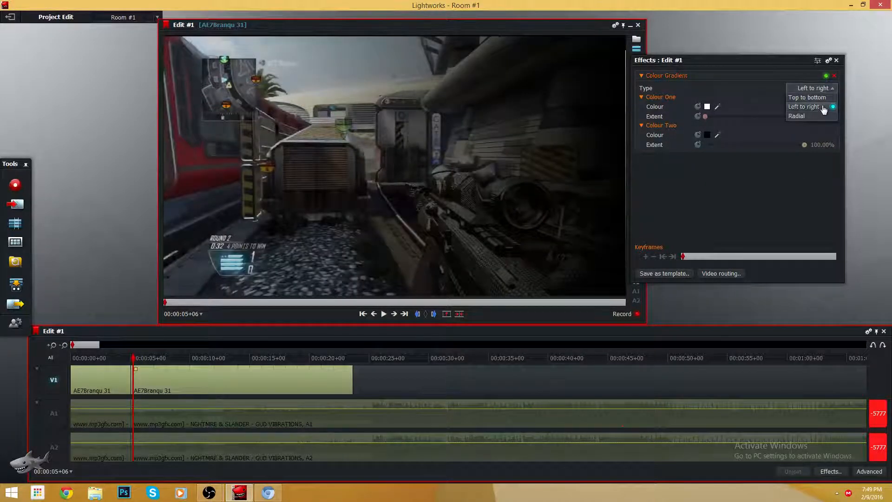
left_click(796, 116)
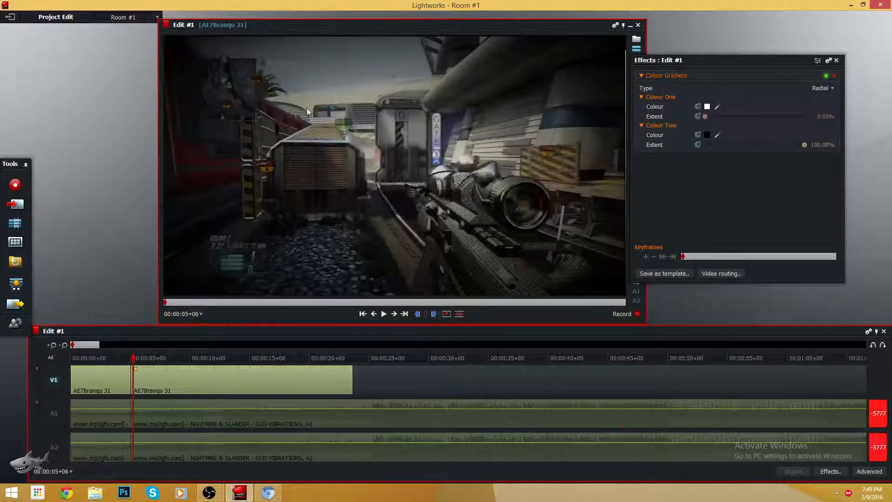
Go to the clip's start at 00:00:05+01 and reduce the gradient's Colour Two extent to 76.17%
left_click_drag(682, 266, 676, 266)
left_click(678, 257)
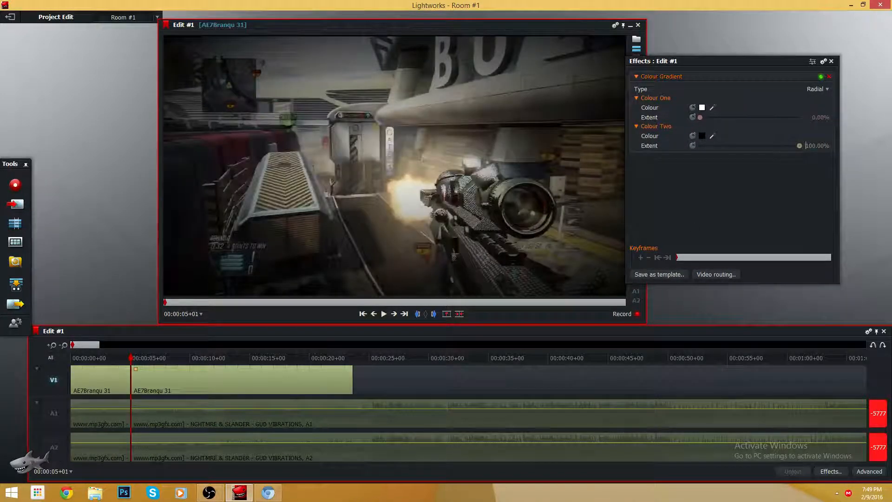
left_click_drag(800, 146, 775, 146)
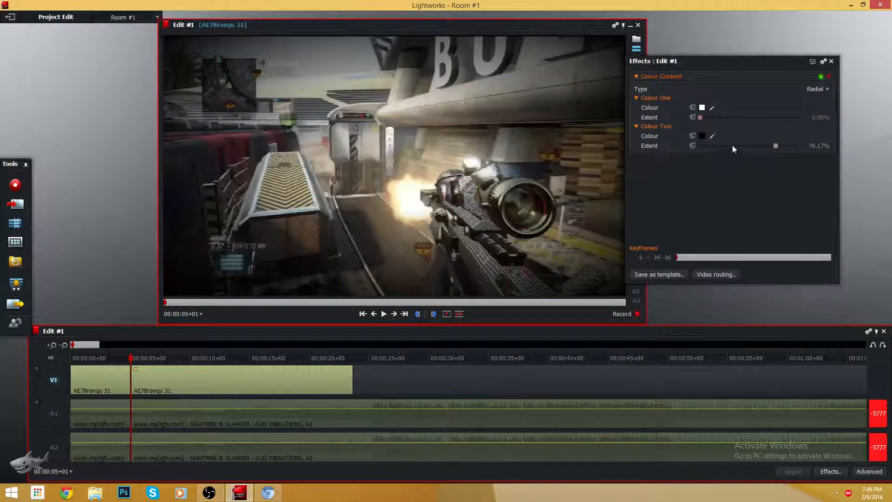
Add the Corner Gradient effect from the Mattes category to the second gameplay clip
right_click(240, 393)
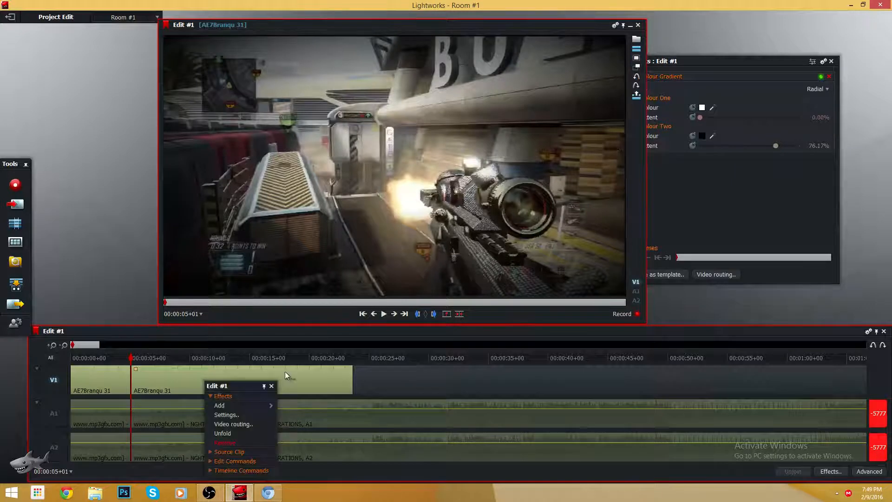
mouse_move(255, 407)
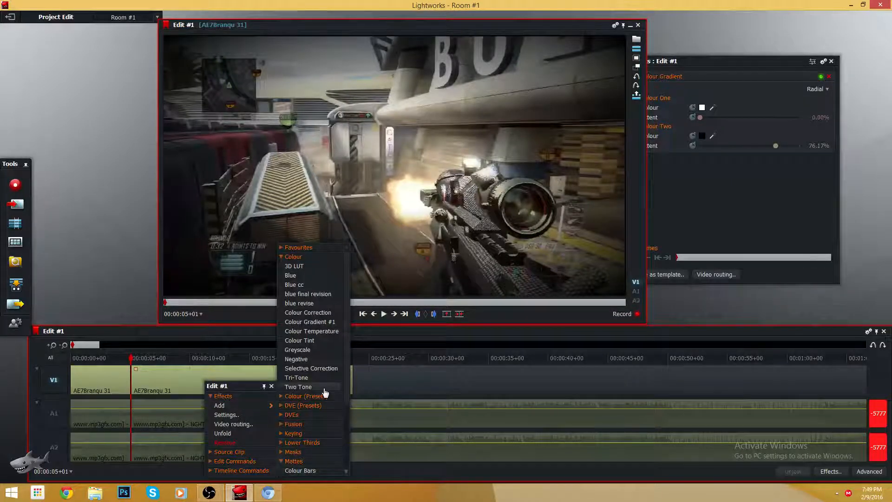
scroll(325, 394, "down", 3)
left_click(317, 370)
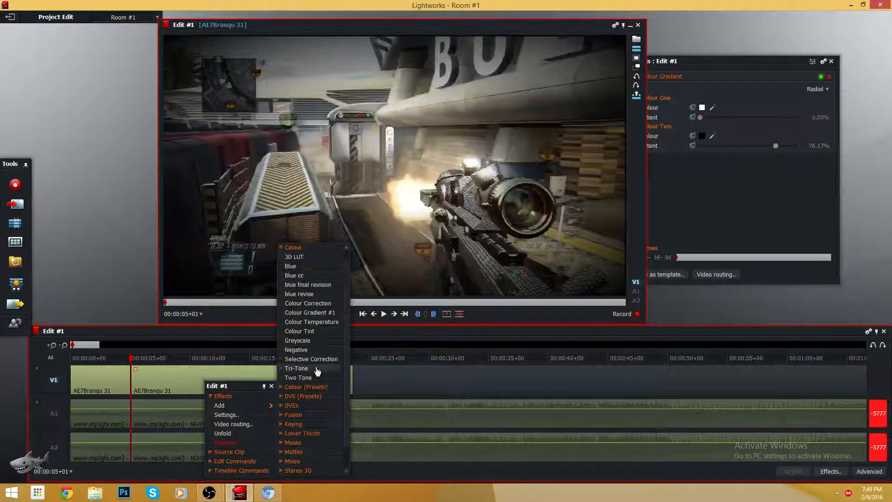
left_click(305, 387)
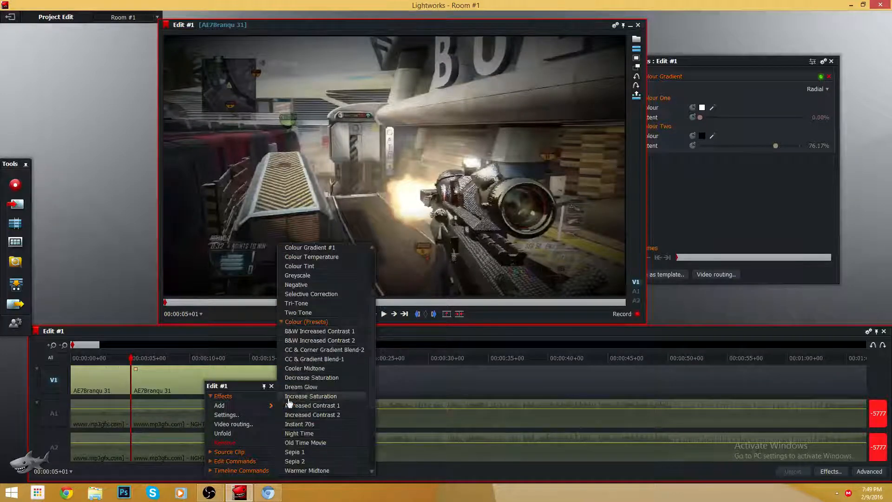
scroll(355, 373, "down", 1)
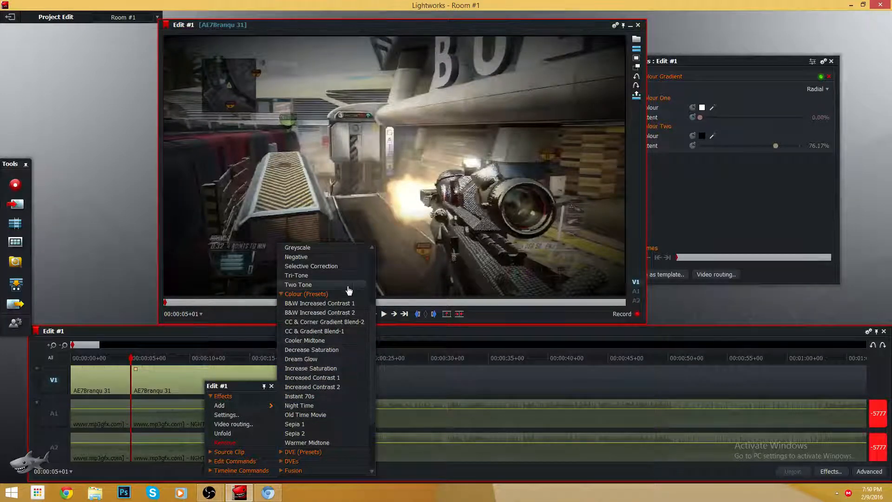
left_click(330, 296)
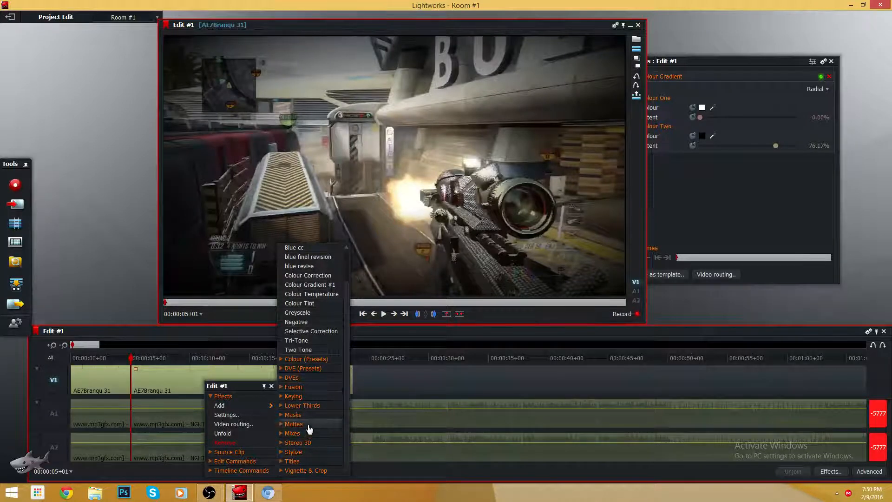
left_click(337, 424)
scroll(346, 418, "down", 1)
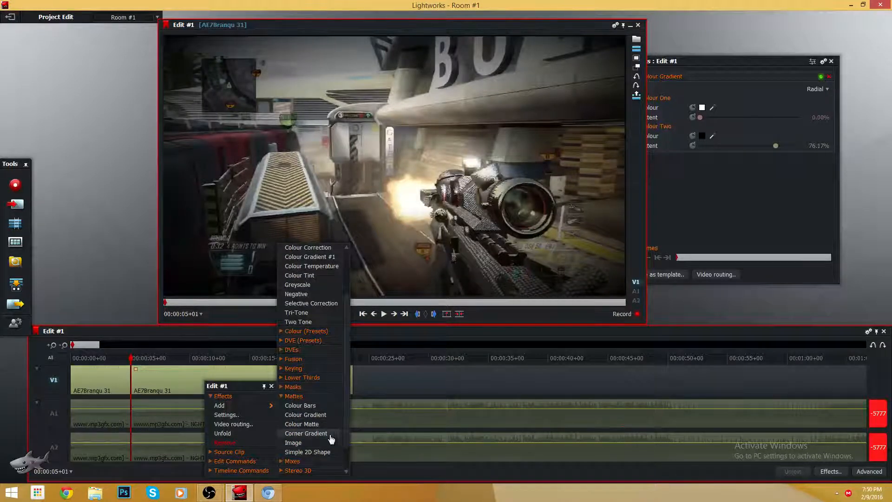
left_click(336, 434)
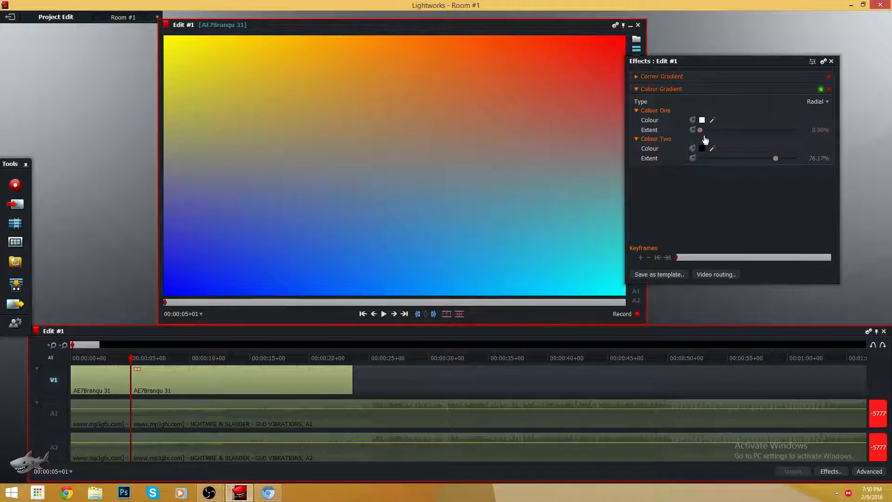
Expand the Corner Gradient settings and lower the alpha of its top-left colour
mouse_move(700, 131)
left_mouse_down()
mouse_move(728, 134)
mouse_move(695, 140)
left_mouse_up()
left_click(637, 77)
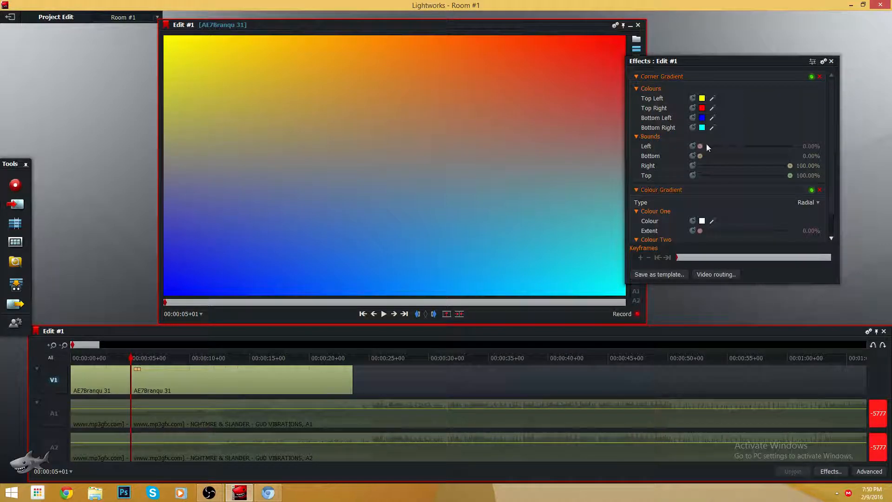
left_click_drag(699, 146, 685, 162)
left_click(702, 98)
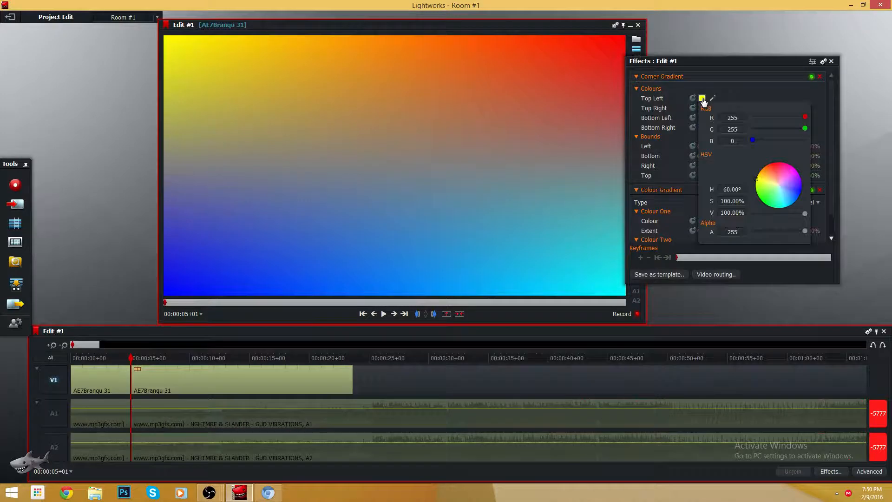
left_click(733, 232)
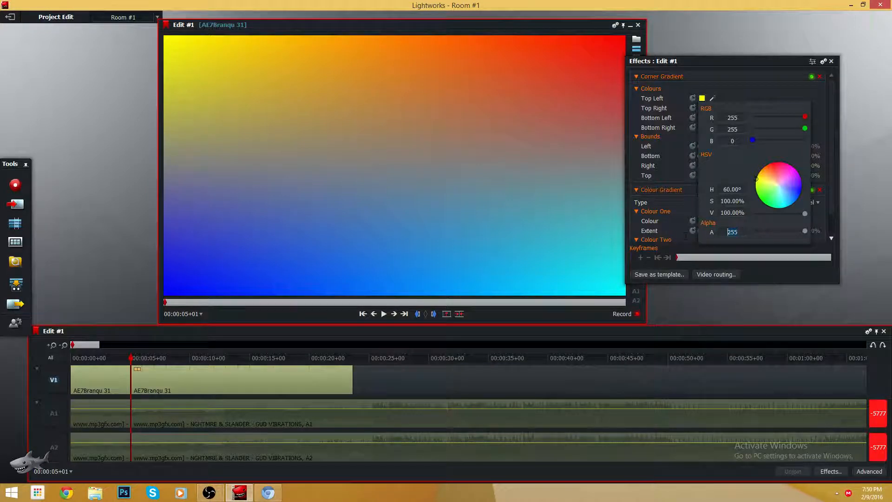
key("Return")
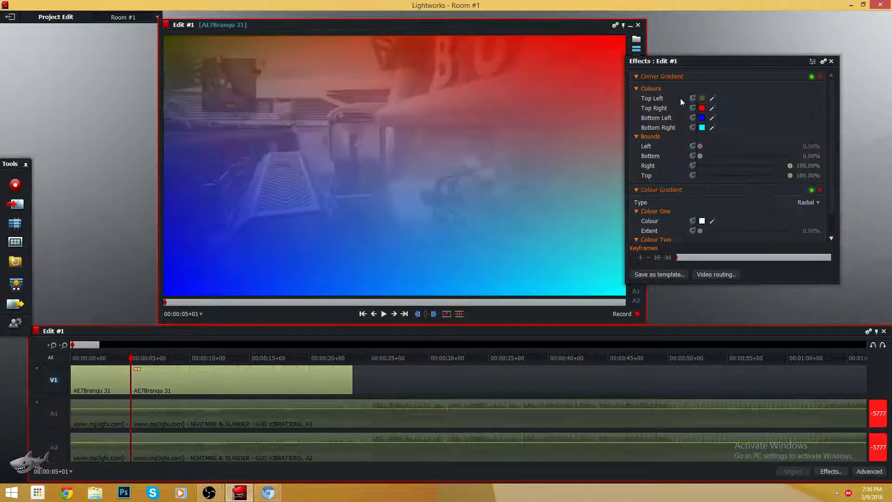
Set the Corner Gradient's top-right colour to white with an alpha of 70
left_click(703, 108)
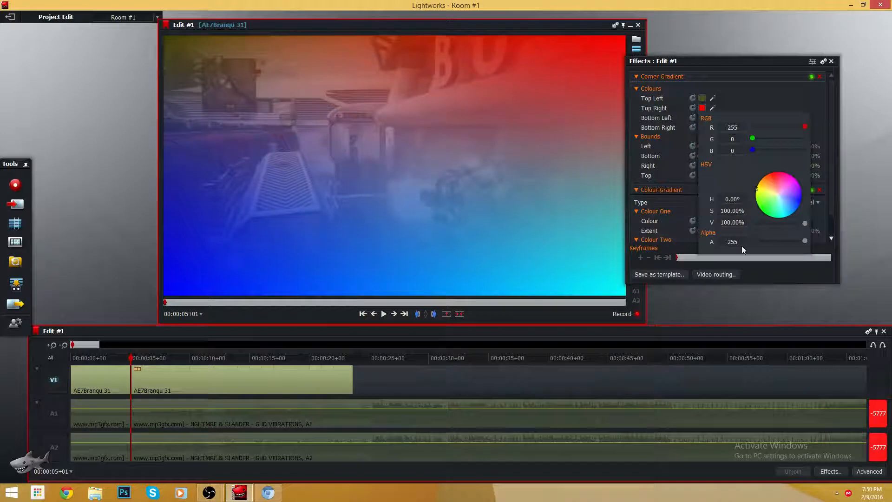
key("BackSpace")
type("80")
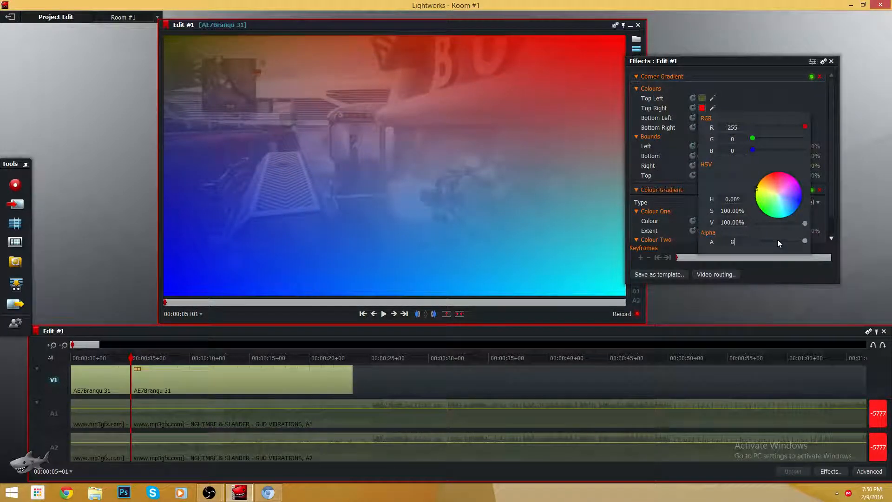
left_click(757, 182)
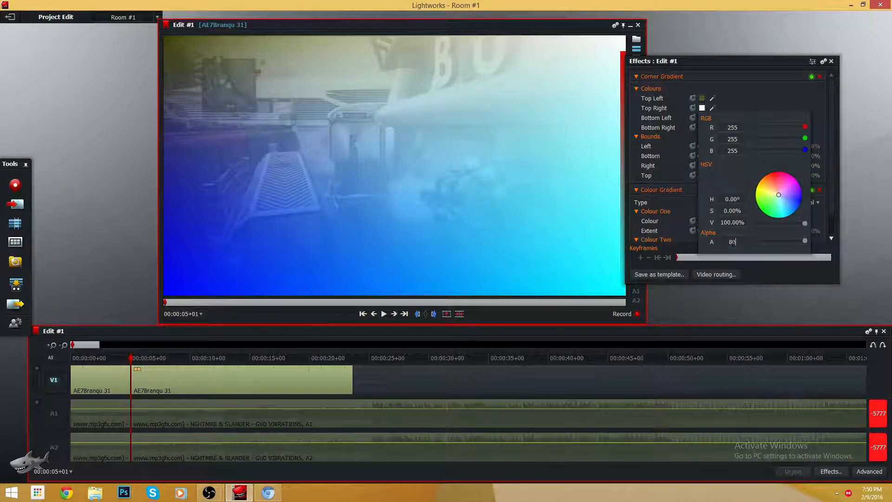
key("BackSpace")
key("BackSpace")
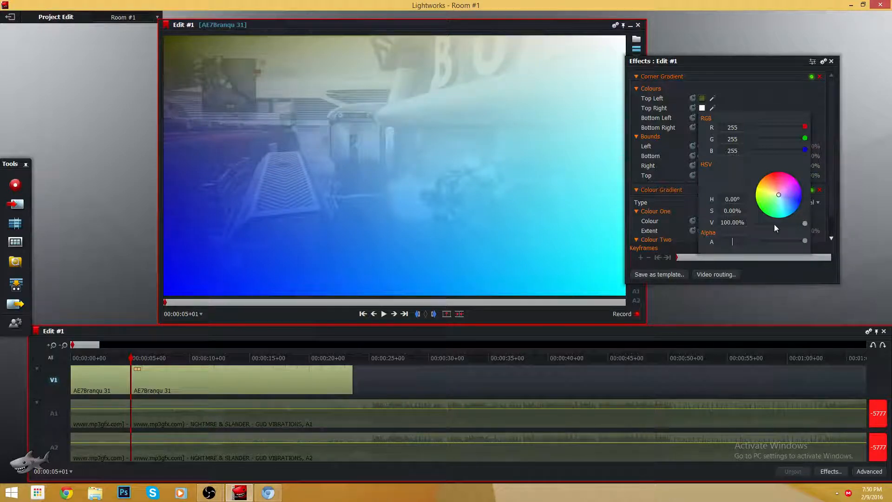
type("70")
left_click(832, 231)
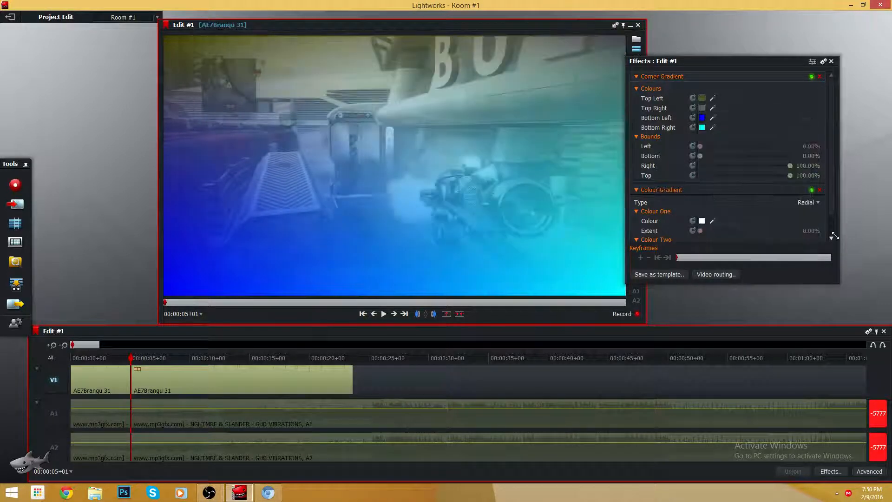
Try to lower the alpha of the Corner Gradient's bottom-left colour and set the bottom-right colour's alpha to 70
left_click(703, 118)
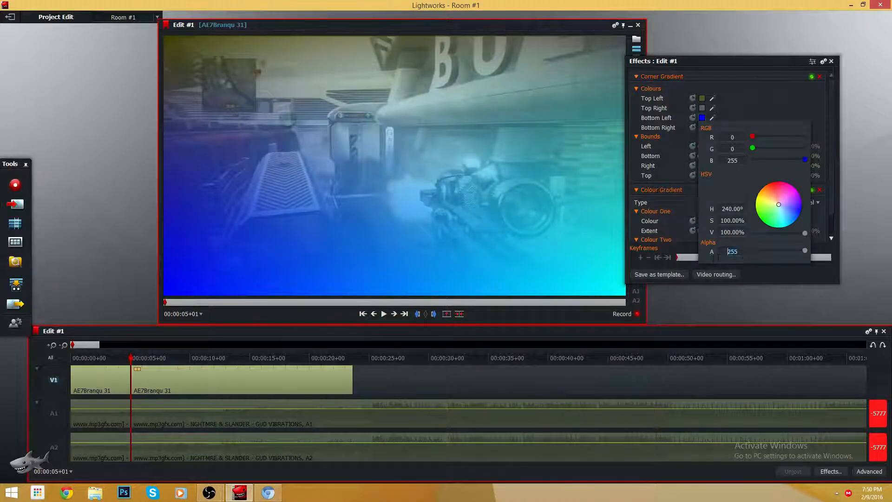
left_click(868, 201)
left_click(703, 127)
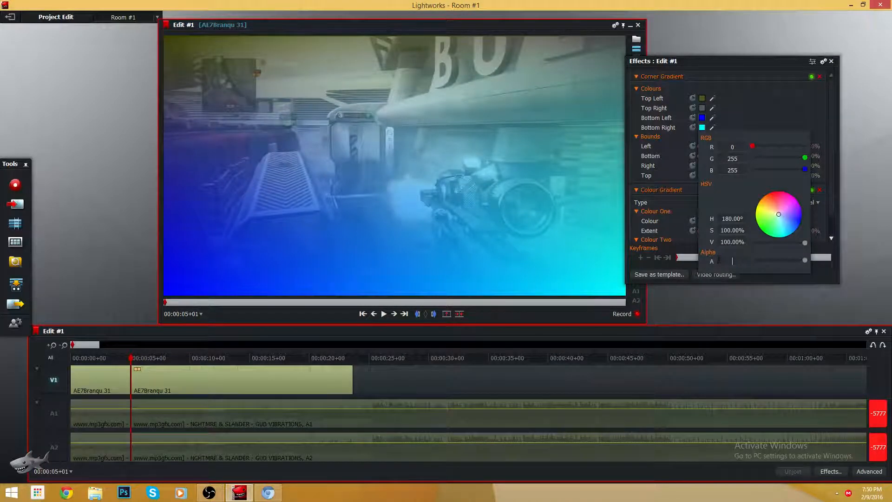
key("BackSpace")
type("70")
left_click(851, 194)
left_click(703, 127)
left_click(704, 257)
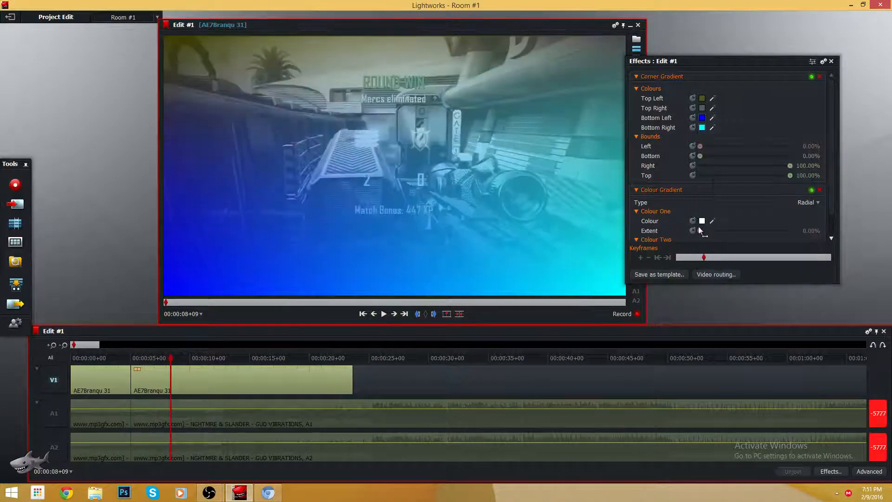
Set the Corner Gradient's bottom-right colour alpha to 70 and lower the alpha of its bottom-left colour
left_click(702, 127)
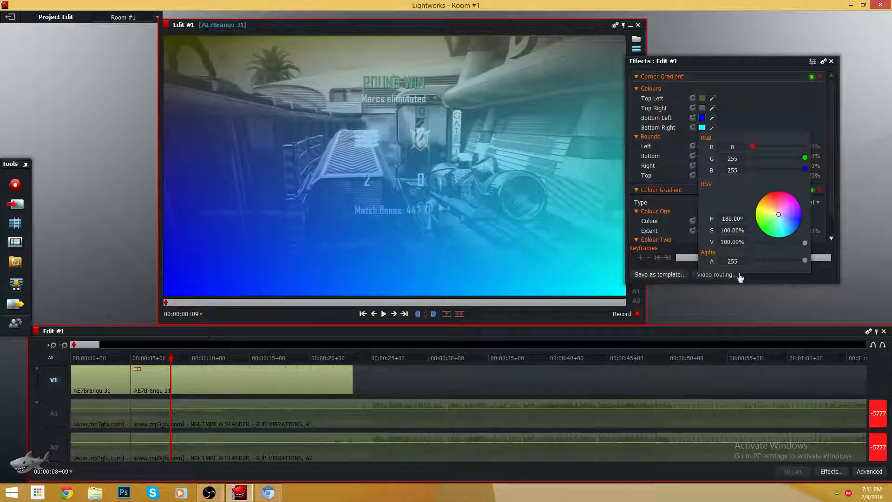
left_click(730, 262)
type("70")
left_click(824, 143)
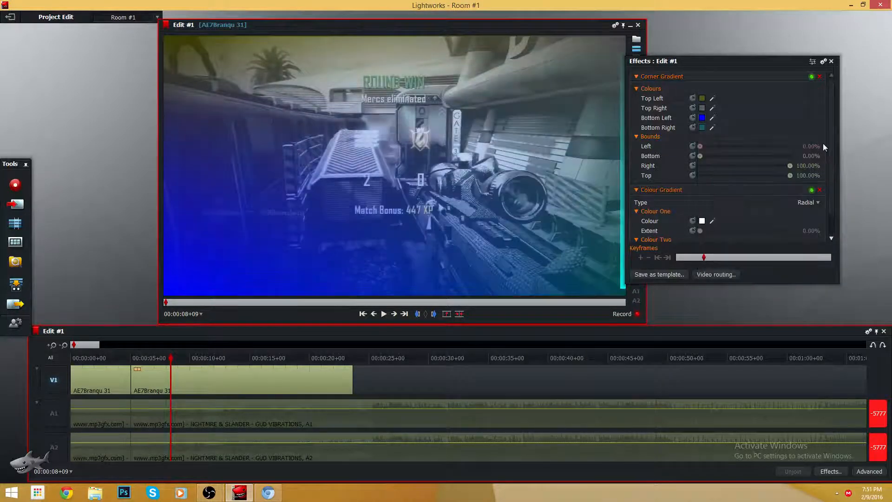
left_click(703, 119)
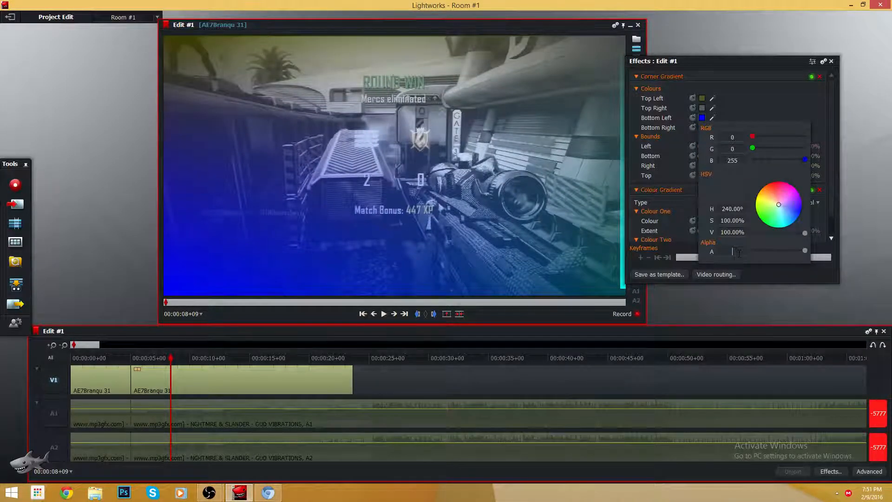
left_click(821, 209)
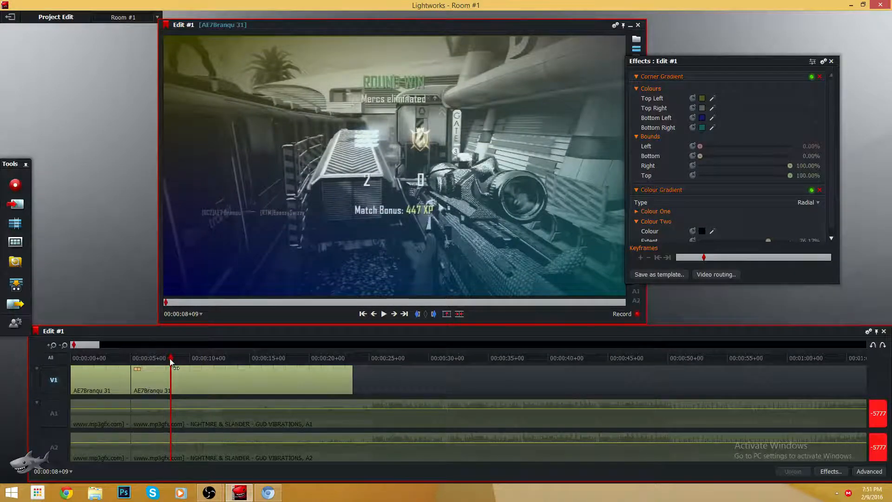
Play the sequence across the cut into the second gameplay clip to check the gradient effects
left_click_drag(169, 358, 120, 360)
left_click(385, 314)
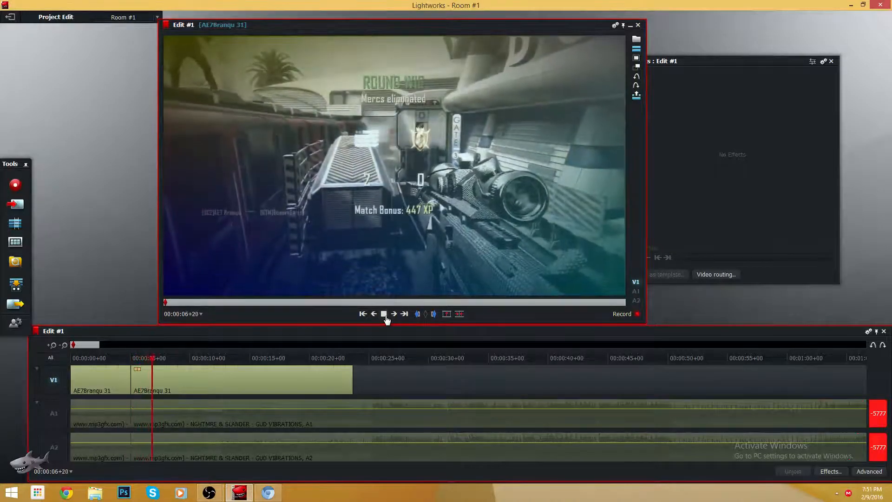
left_click(384, 314)
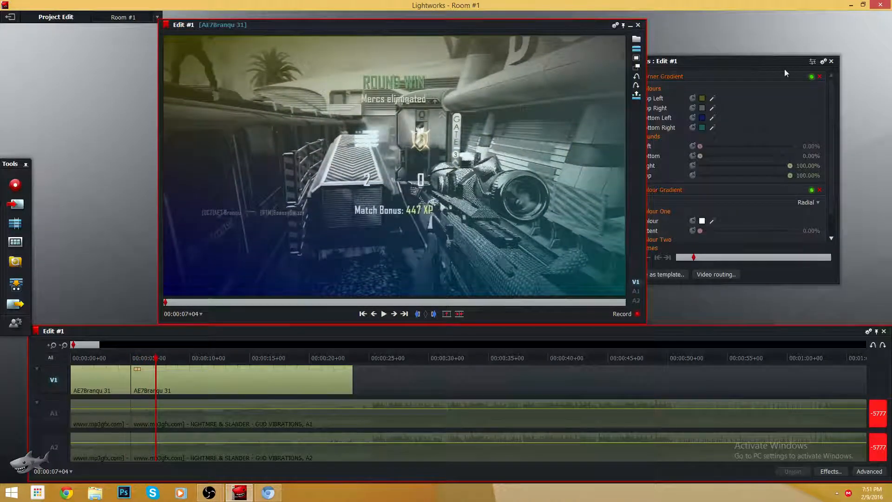
Move the effect settings away from the viewer and, at 00:00:05+08, set the Colour Gradient's Colour Two extent to 9.28%
left_click_drag(774, 57, 816, 43)
left_click(699, 75)
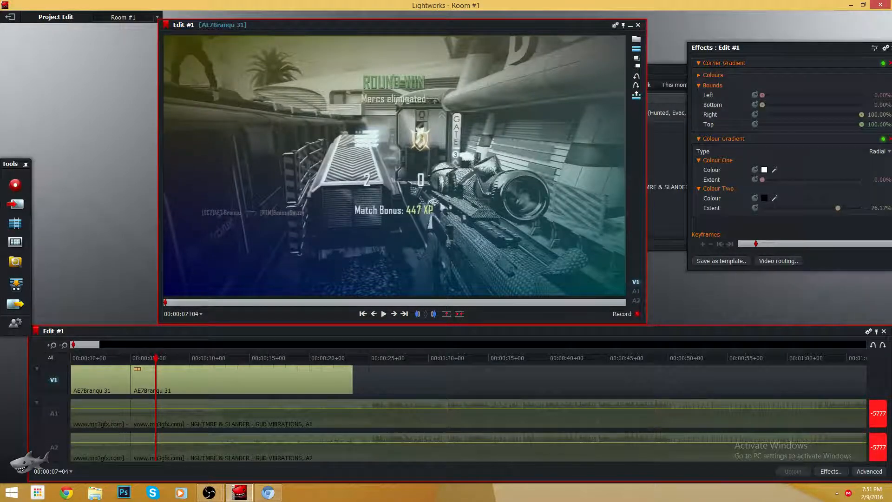
left_click_drag(840, 208, 744, 220)
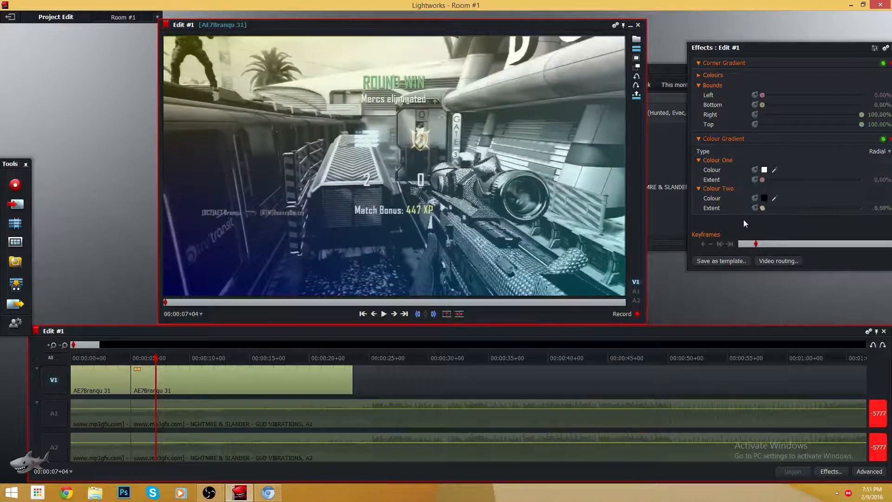
left_click(157, 356)
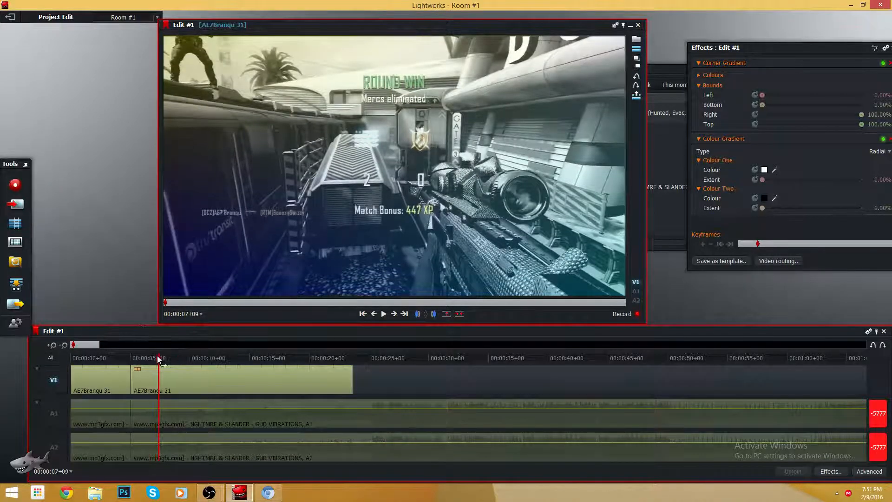
left_click_drag(157, 356, 134, 358)
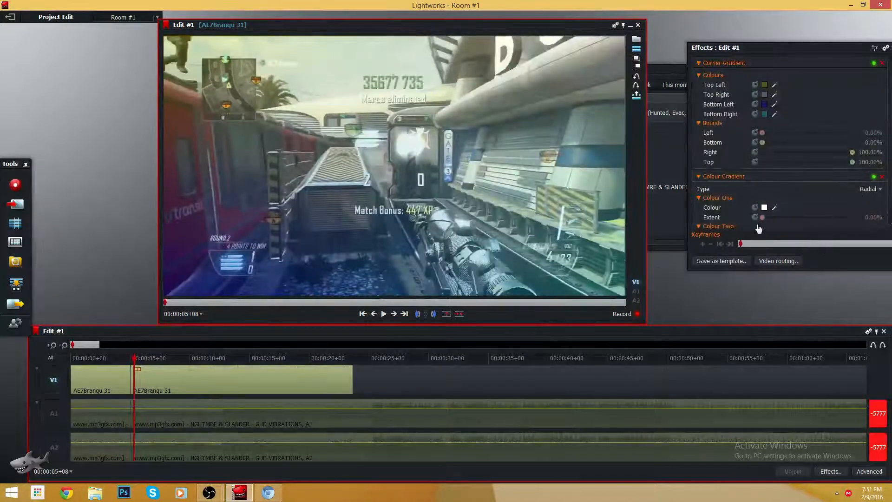
scroll(762, 226, "down", 2)
left_click_drag(762, 221, 769, 221)
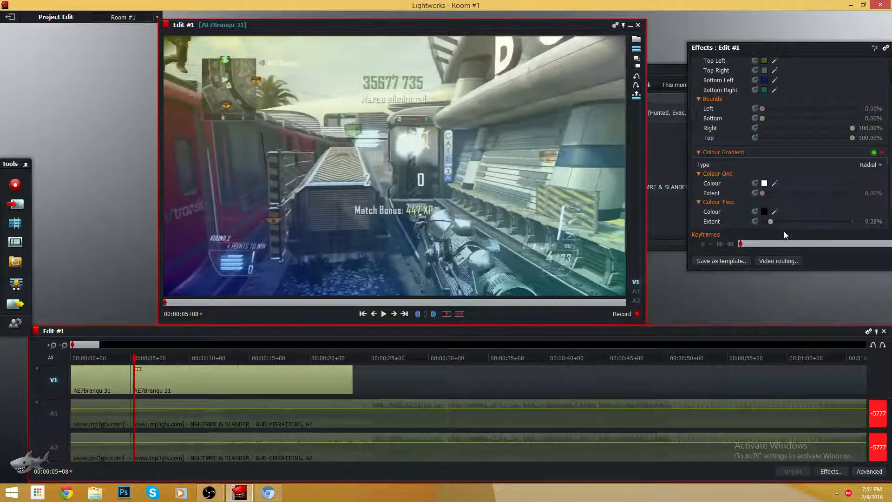
Clear the red level indicators of audio tracks A1 and A2, collapse the Corner Gradient settings and close the effect settings
left_click(885, 405)
left_click(884, 446)
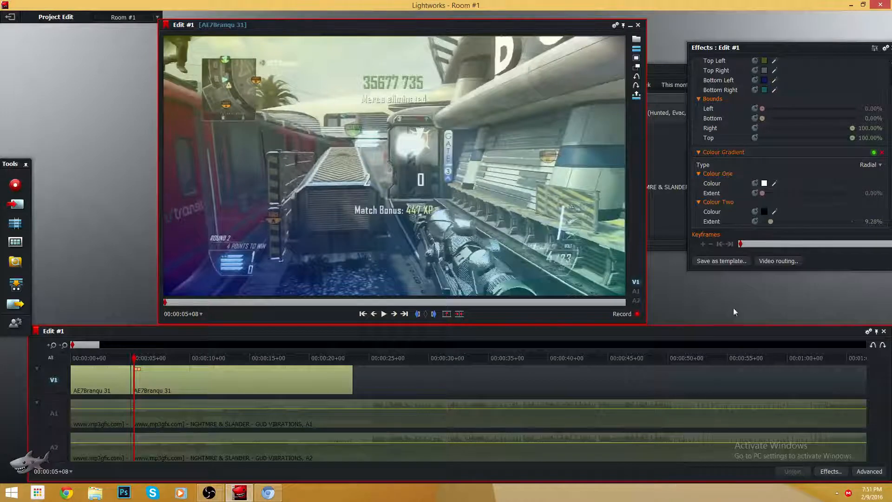
scroll(744, 153, "up", 1)
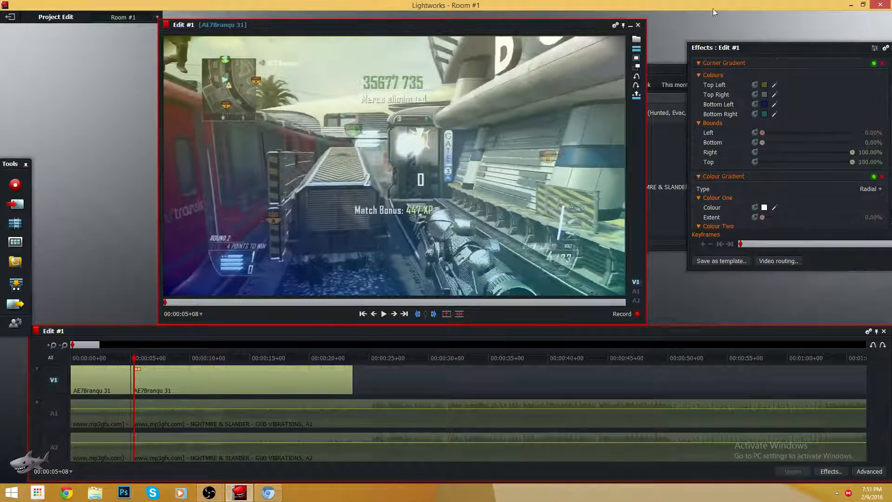
left_click(699, 63)
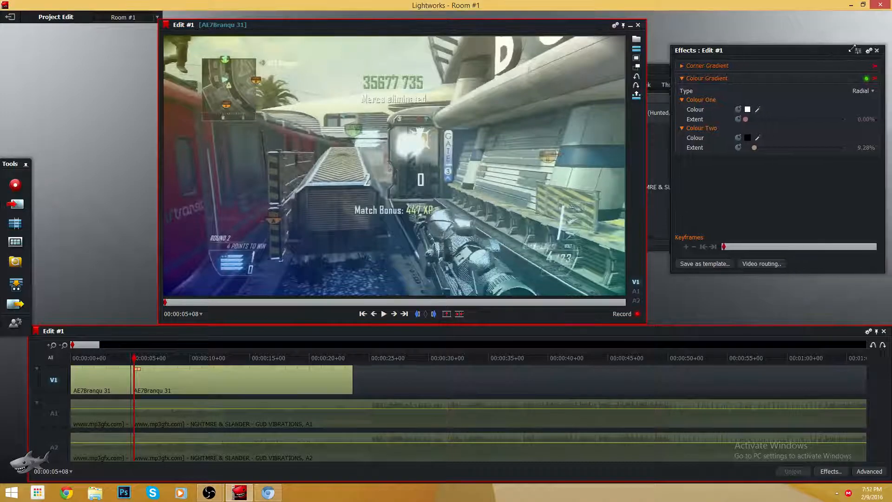
left_click(890, 48)
Add a Blend effect to the second gameplay clip and show its settings
right_click(158, 389)
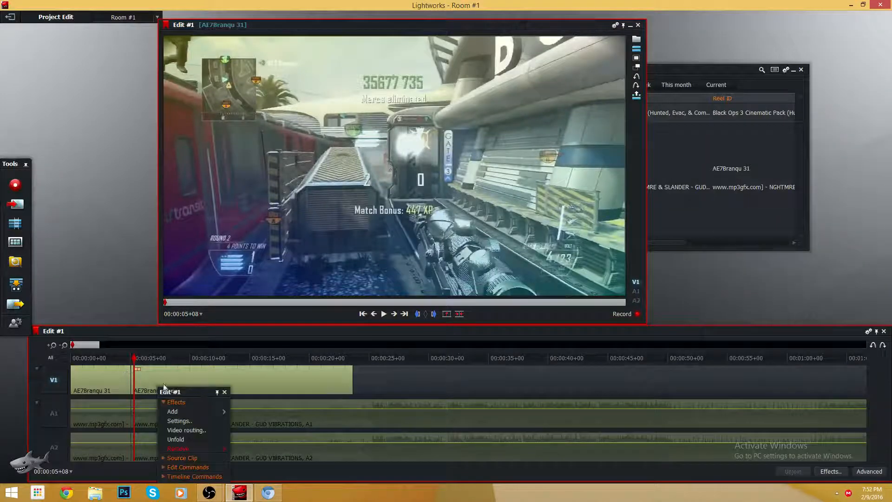
left_click(224, 411)
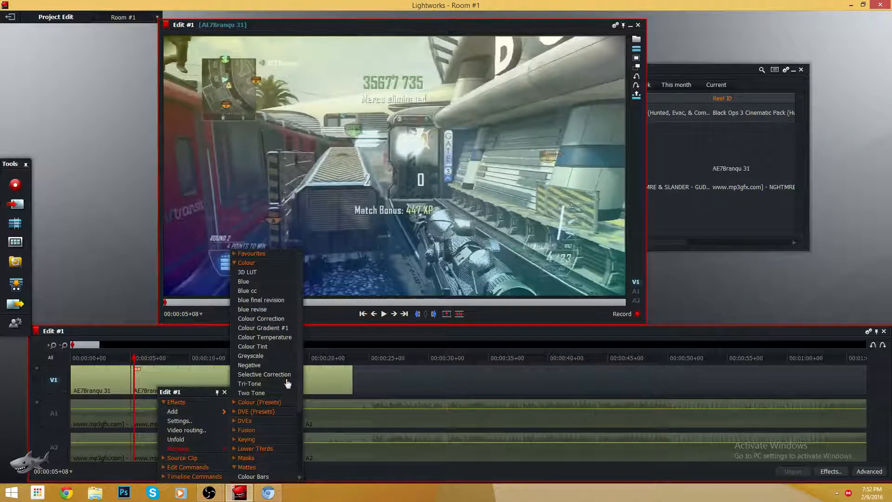
scroll(272, 456, "down", 3)
left_click(272, 451)
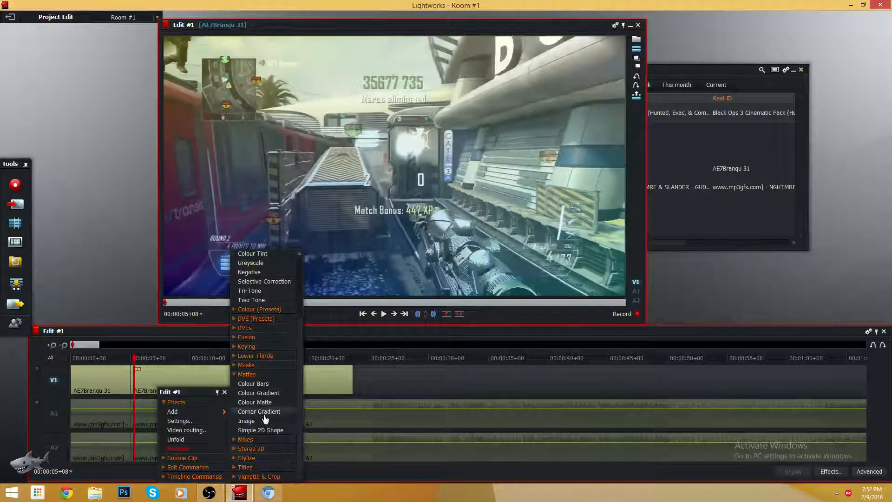
scroll(274, 424, "down", 3)
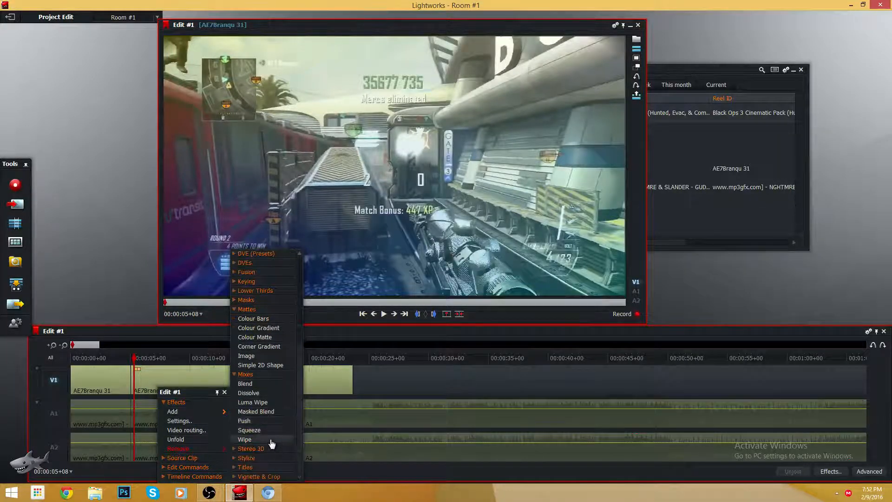
left_click(286, 385)
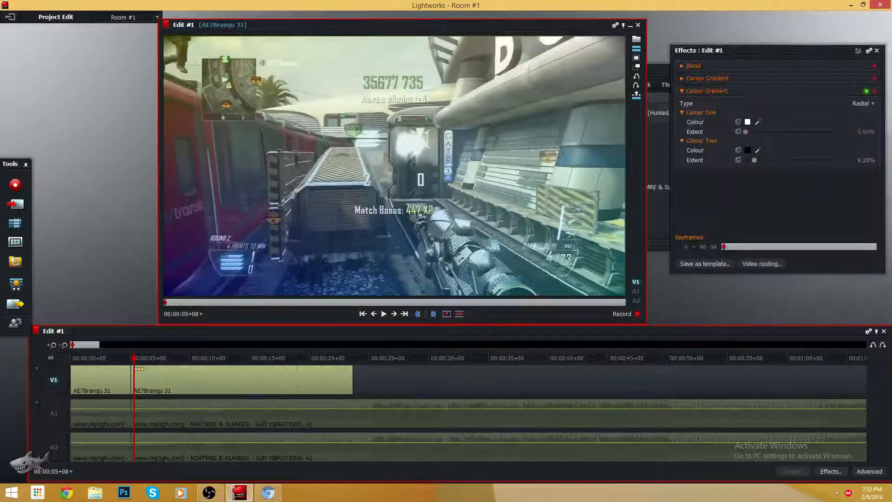
left_click(682, 66)
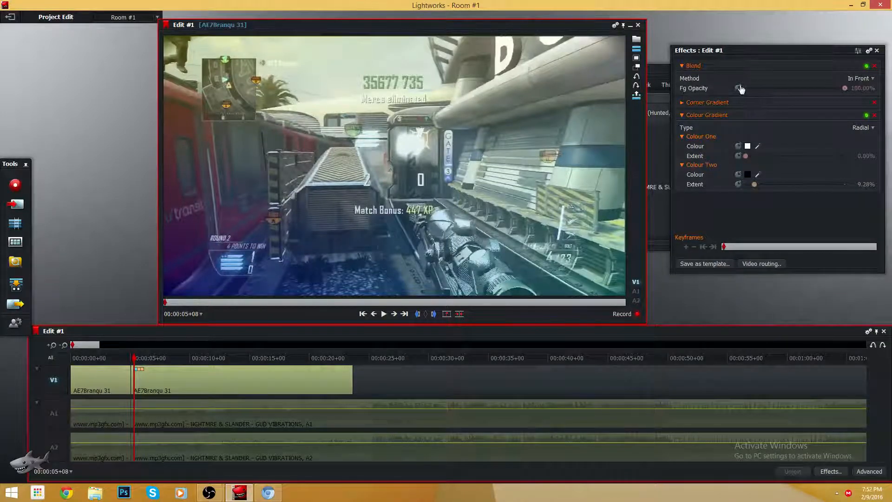
Lower the Blend's foreground opacity to about 93% and try the Add, Overlay and Exclusion methods
mouse_move(842, 87)
left_mouse_down()
mouse_move(746, 89)
mouse_move(843, 89)
mouse_move(732, 109)
mouse_move(838, 88)
left_mouse_up()
left_click(860, 78)
left_click(854, 99)
left_click(863, 79)
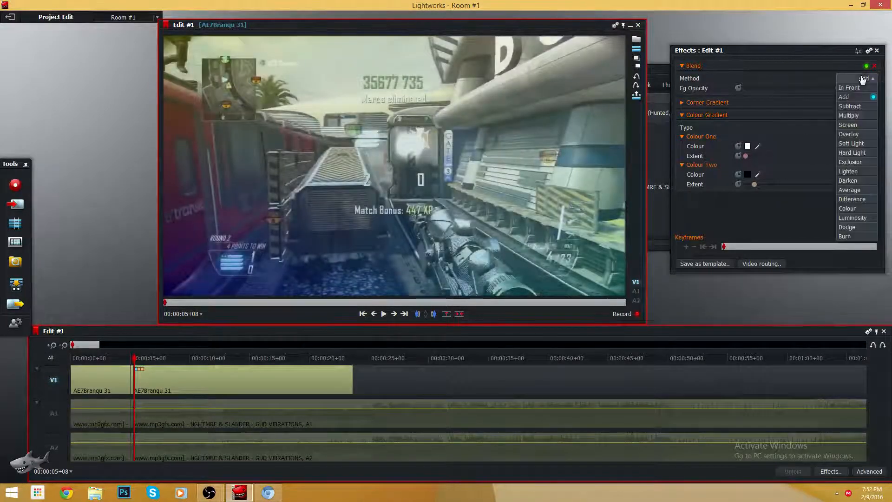
left_click(859, 123)
left_click(865, 82)
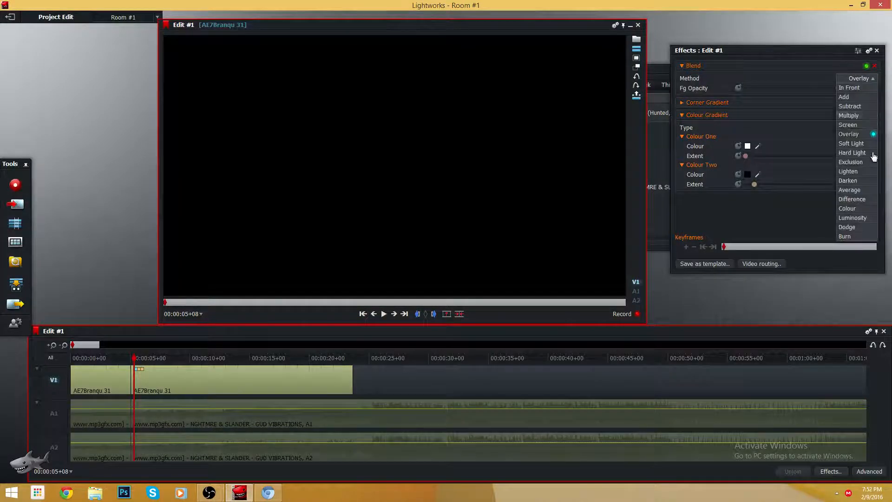
left_click(871, 162)
left_click(868, 78)
left_click(863, 242)
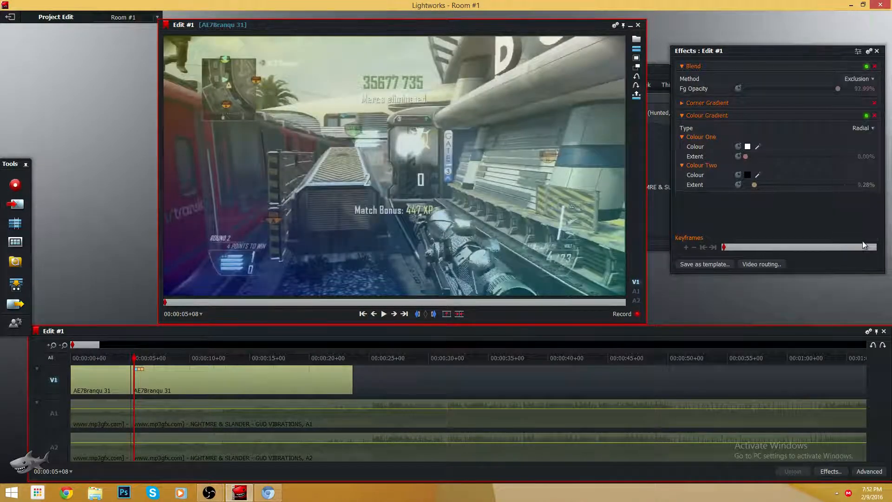
Try the Soft Light and Difference blend methods, returning to Soft Light
left_click(865, 82)
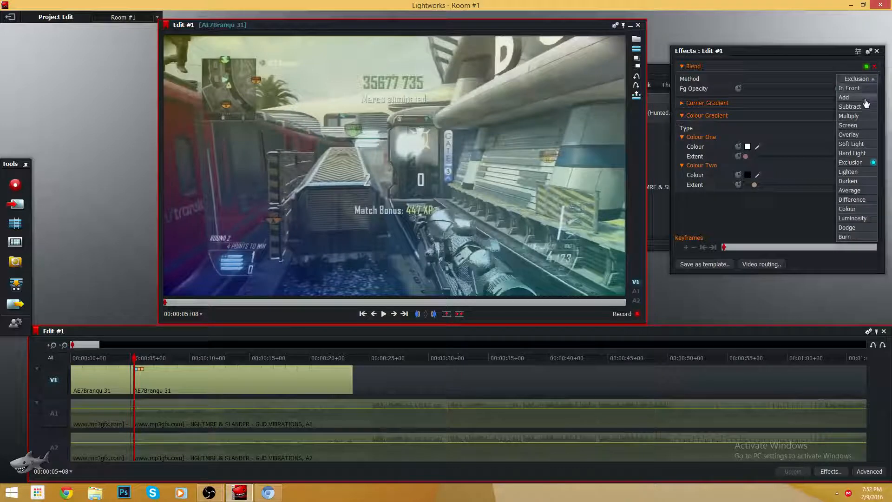
left_click(852, 144)
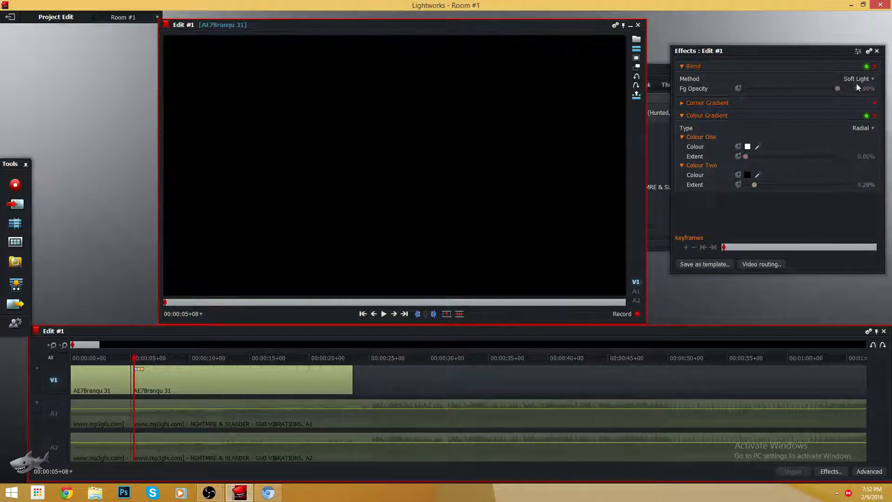
left_click(865, 79)
left_click(852, 199)
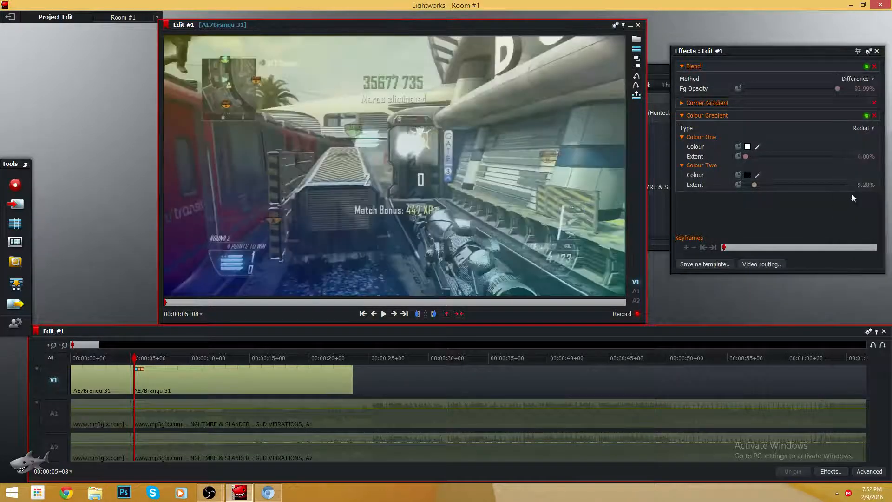
left_click(864, 79)
left_click(863, 152)
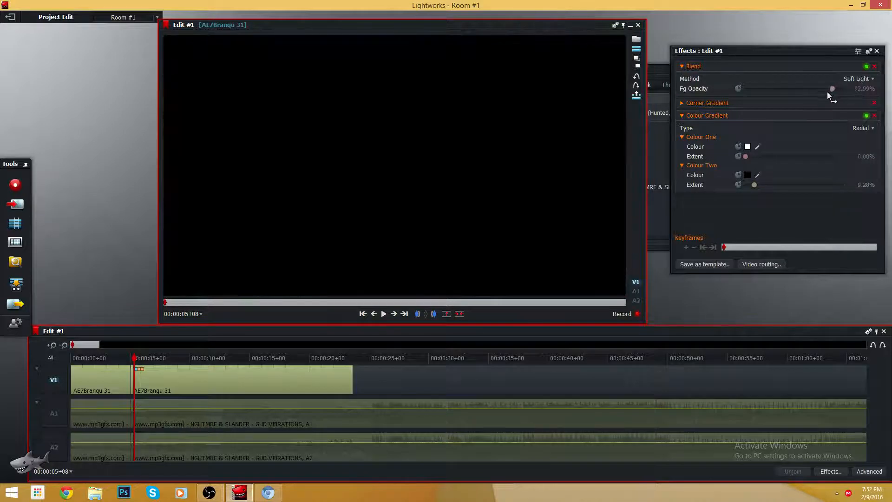
Try 0% foreground opacity, set the blend method to Screen at 100% opacity, and expand the Corner Gradient settings
left_click_drag(827, 92, 745, 89)
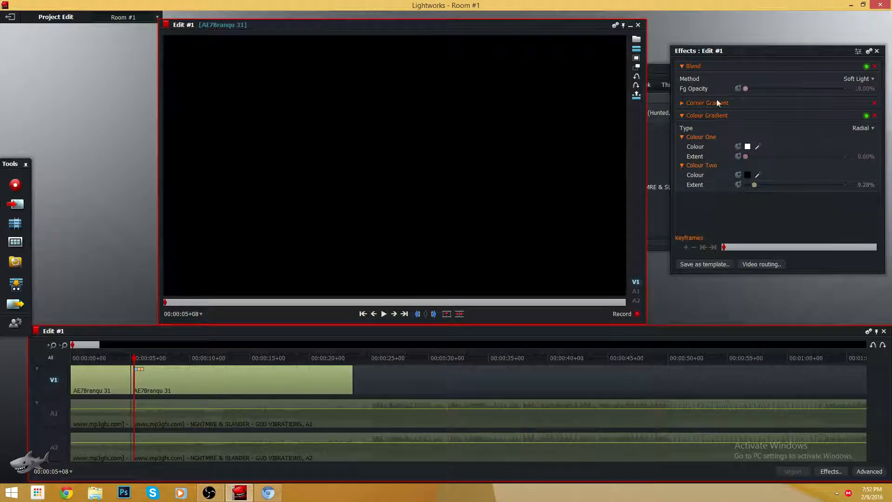
left_click(855, 79)
left_click(857, 125)
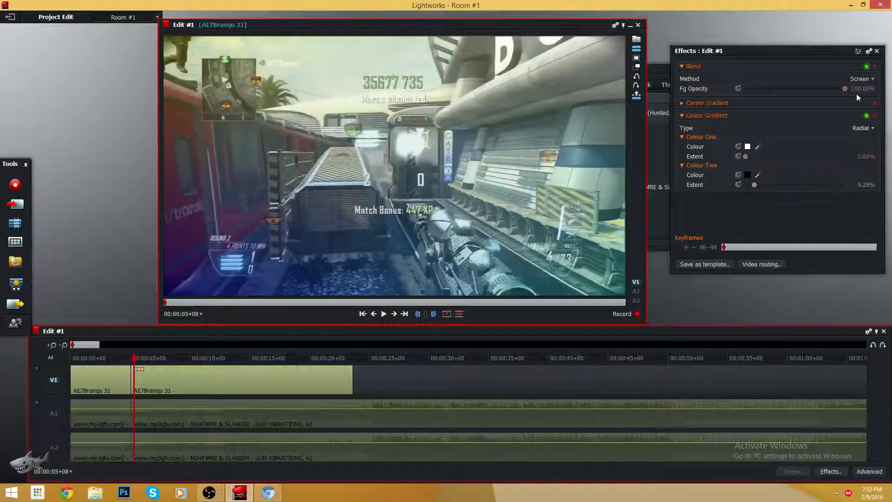
left_click(687, 107)
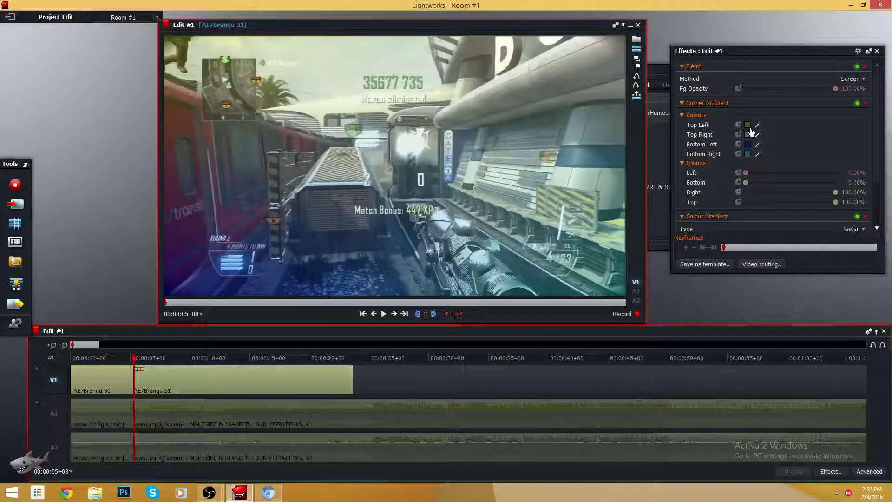
scroll(753, 131, "down", 3)
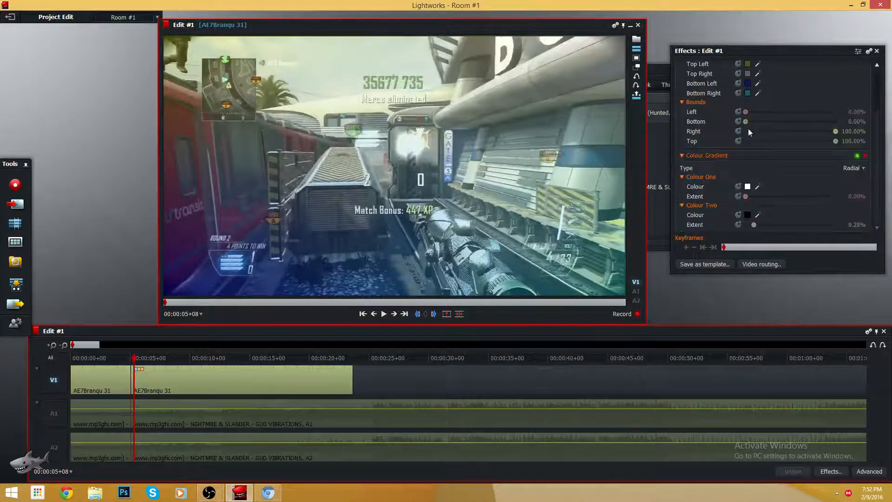
scroll(747, 129, "up", 3)
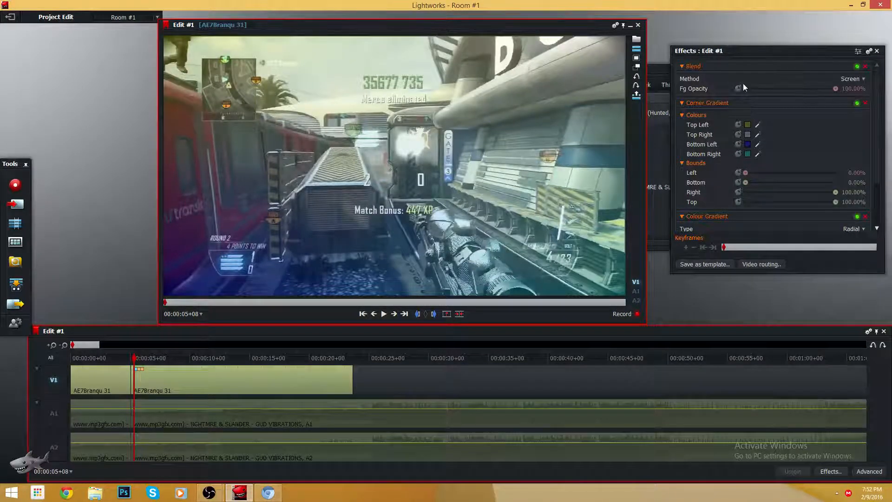
Try the In Front method at reduced opacity and Dodge at 100%, and set the blend method to Difference
left_click(854, 79)
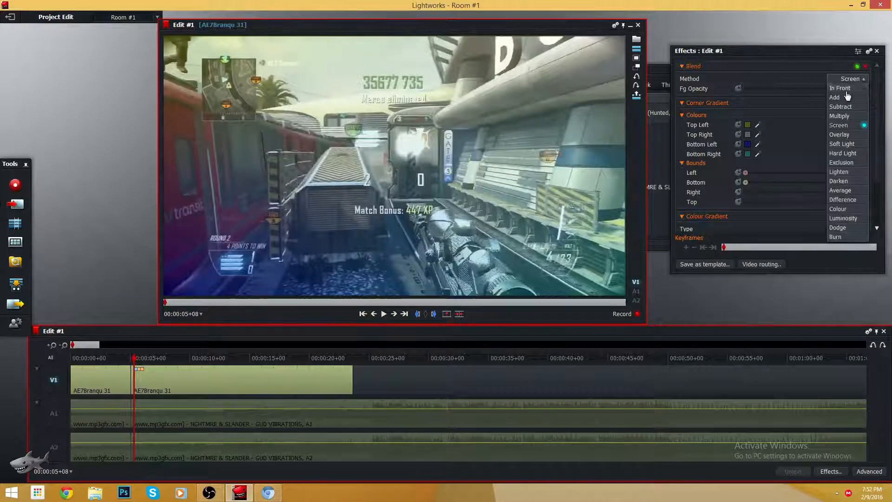
left_click(844, 83)
mouse_move(837, 89)
left_mouse_down()
mouse_move(798, 99)
mouse_move(828, 91)
left_mouse_up()
left_click(854, 79)
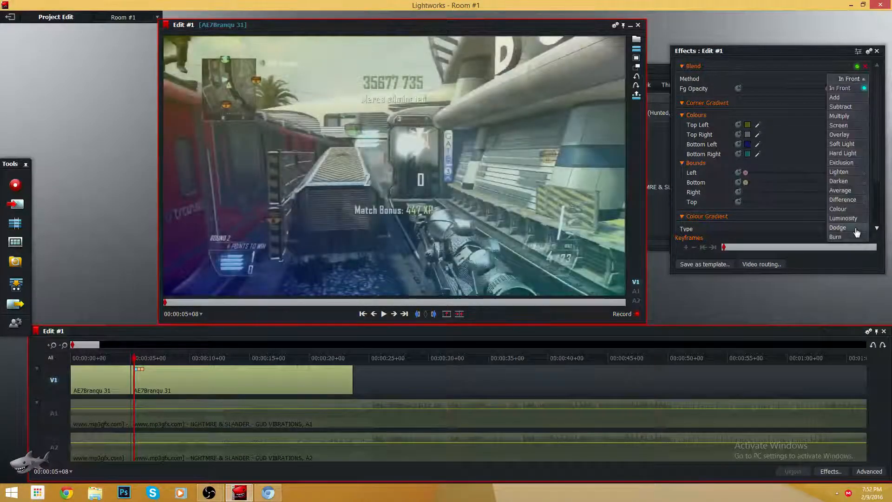
left_click(857, 224)
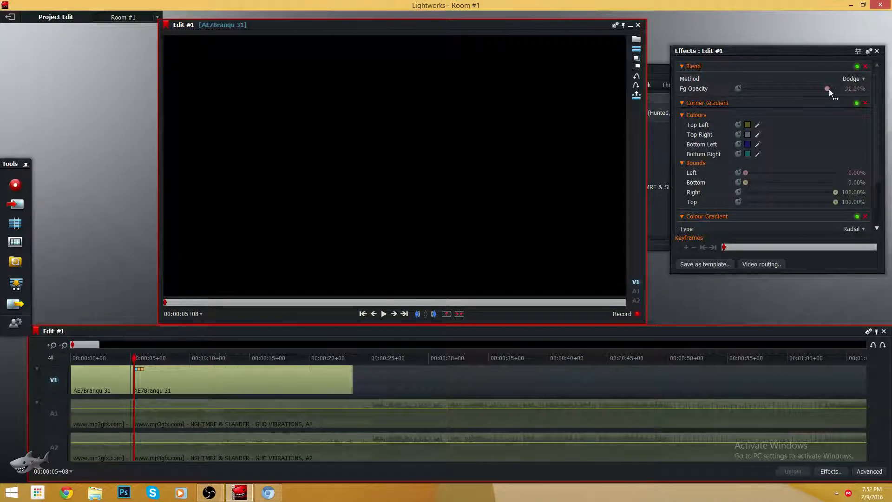
left_click_drag(828, 88, 836, 88)
left_click(861, 78)
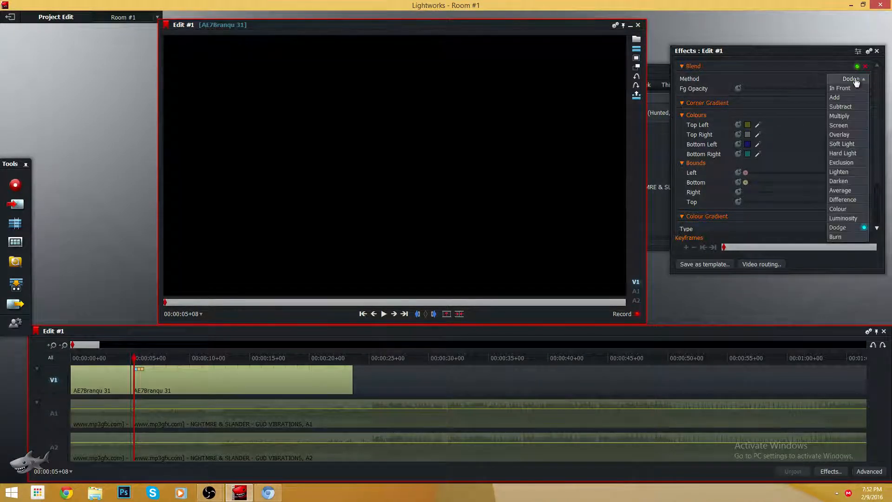
left_click(846, 200)
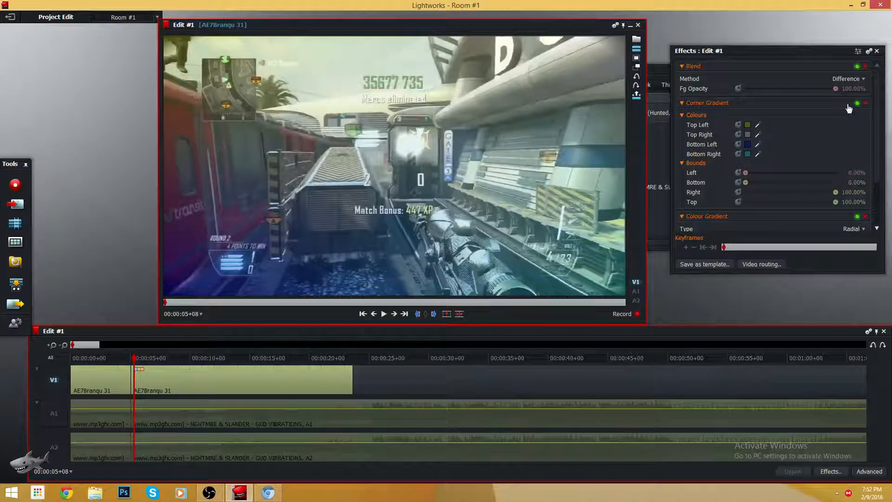
Remove the Blend, Corner Gradient and Colour Gradient effects from the second gameplay clip and close the effect settings
left_click_drag(835, 92, 813, 92)
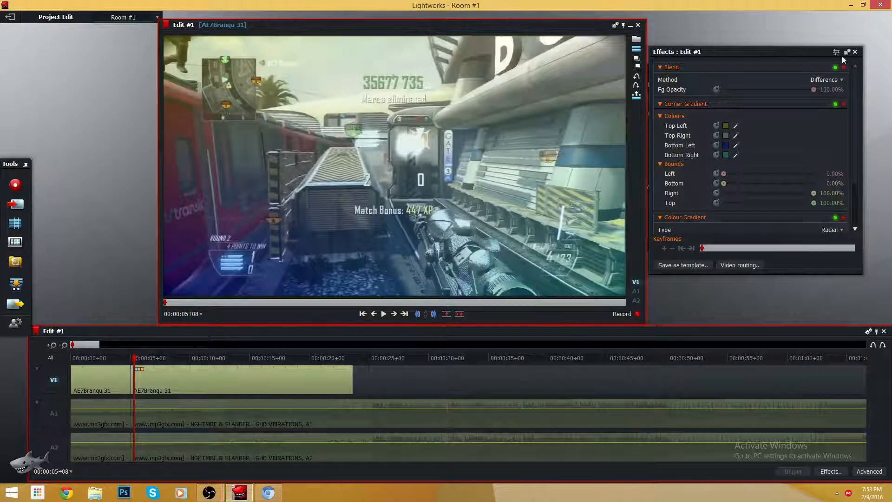
left_click(843, 68)
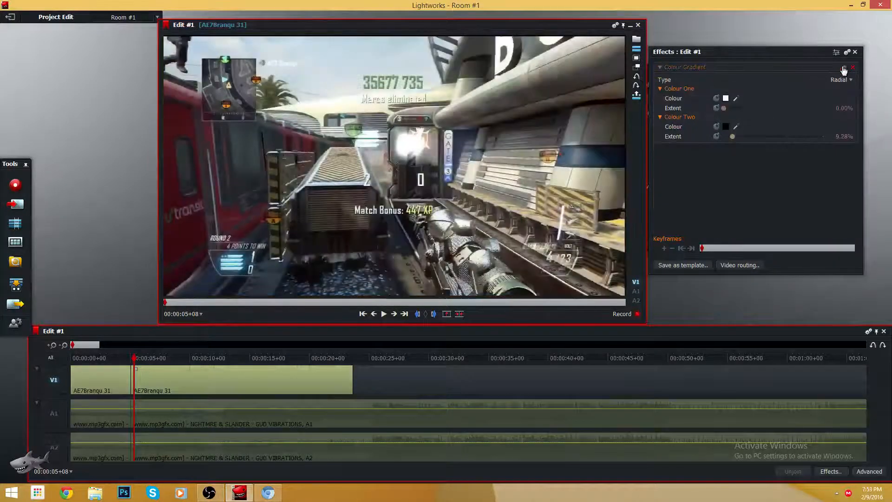
left_click(843, 68)
left_click(855, 51)
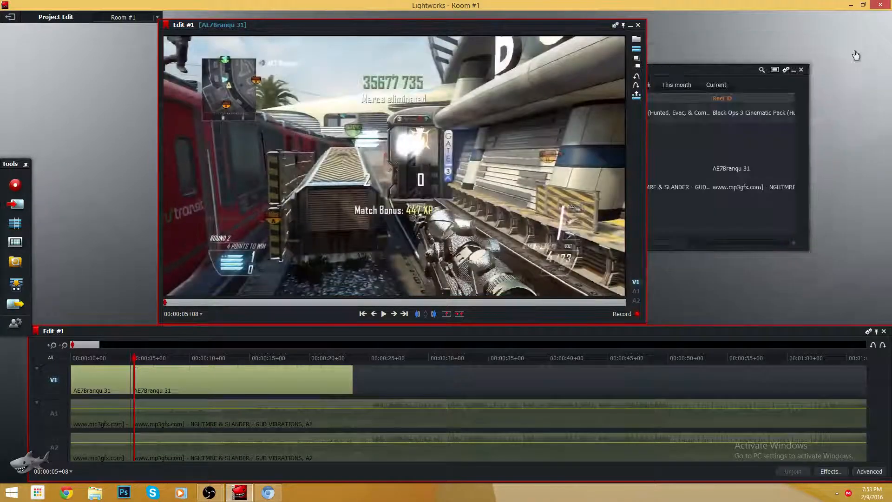
Move the Black Ops 3 Cinematic Pack clip on V1 to start directly after the gameplay at 00:00:23+16
key("End")
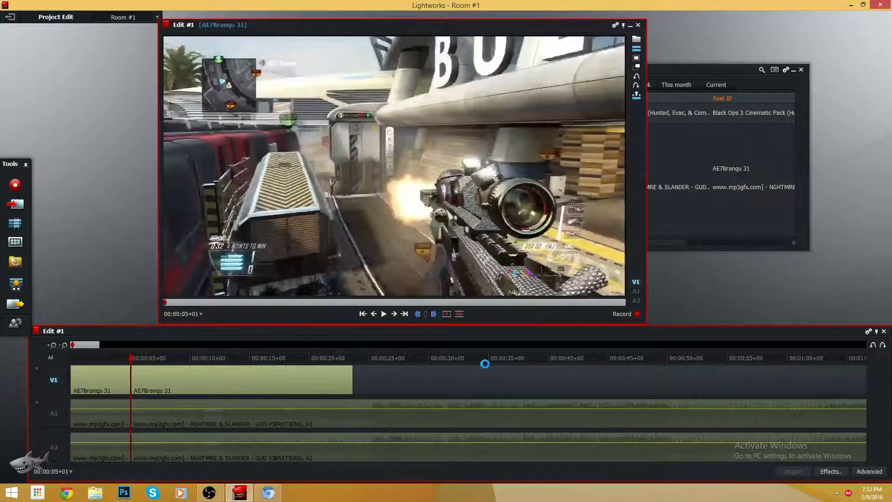
key("End")
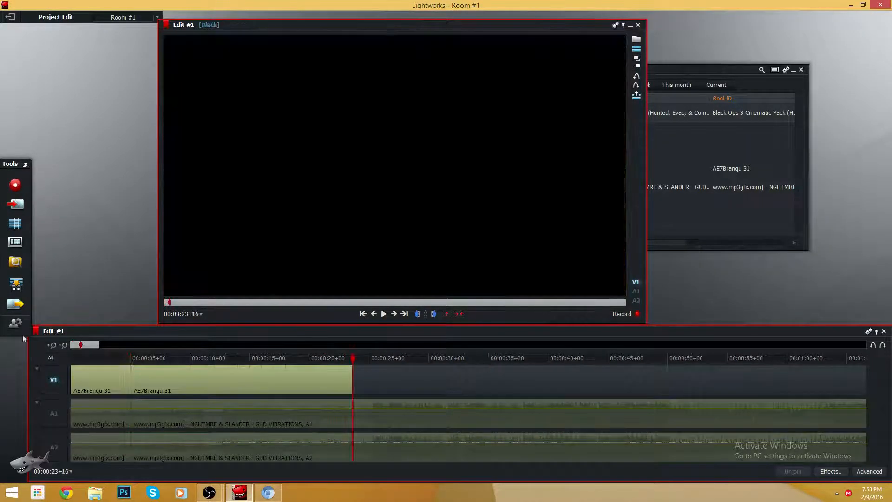
left_click(65, 345)
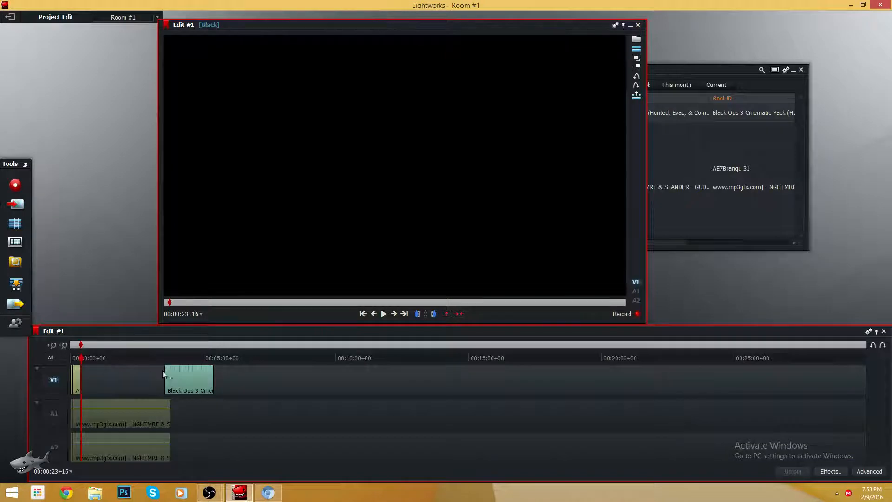
left_click_drag(163, 369, 85, 379)
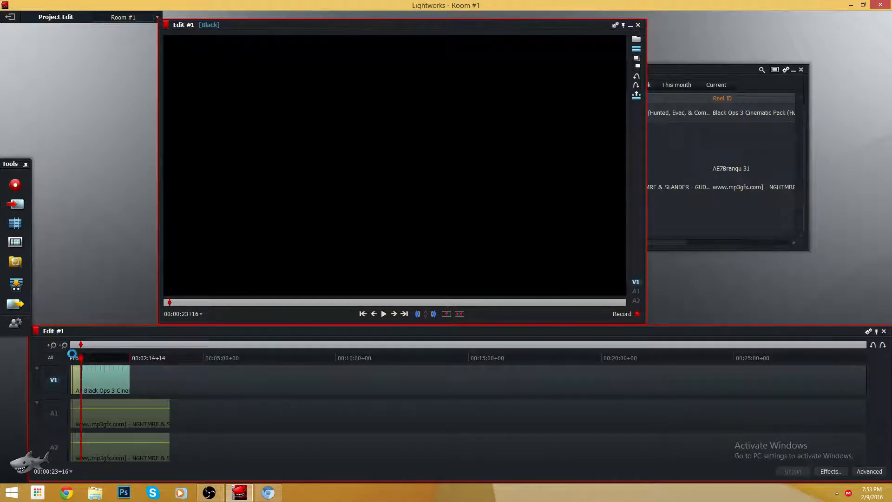
Mark the last frame of the first shot in the Black Ops 3 Cinematic Pack clip at 00:00:25+03
left_click(72, 357)
left_click(53, 345)
left_click(53, 345)
left_click(53, 346)
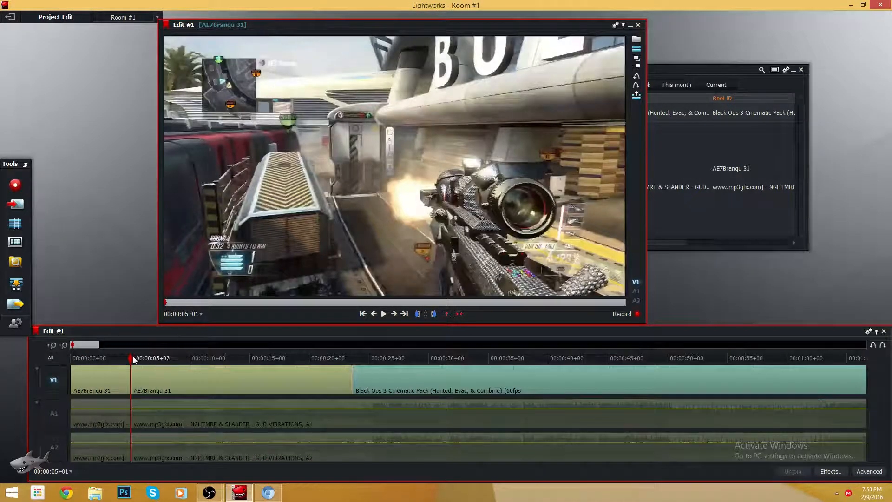
left_click_drag(133, 356, 355, 351)
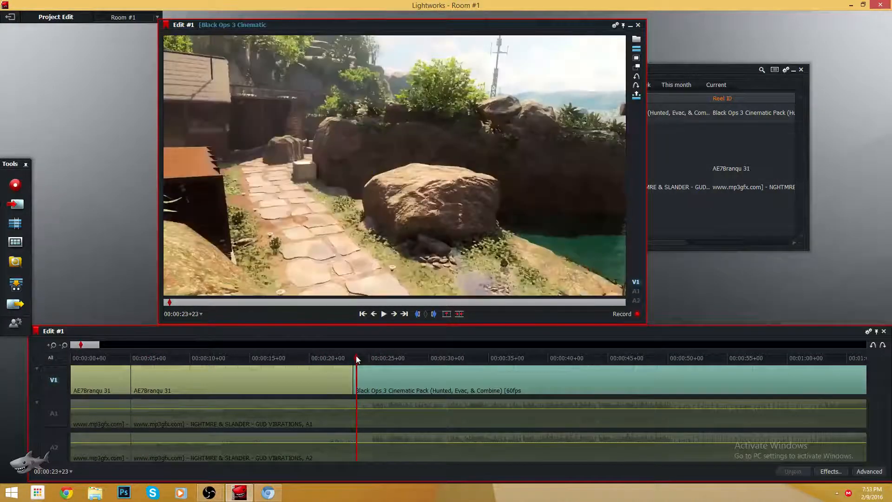
mouse_move(356, 359)
left_mouse_down()
mouse_move(378, 358)
mouse_move(367, 357)
left_mouse_up()
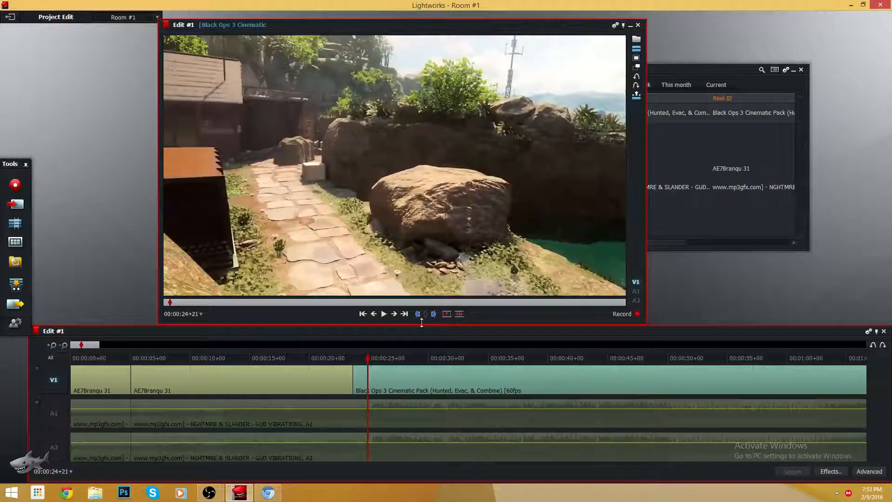
left_click(394, 314)
left_click(395, 315)
left_click(395, 316)
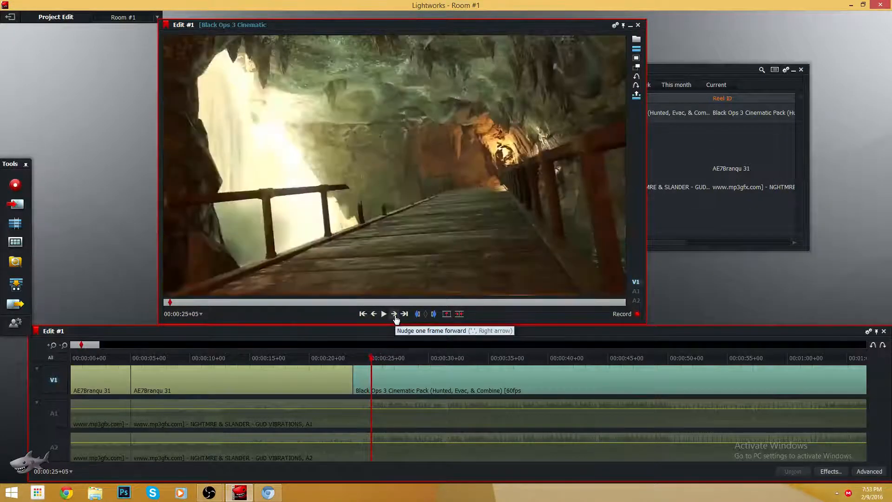
left_click(376, 315)
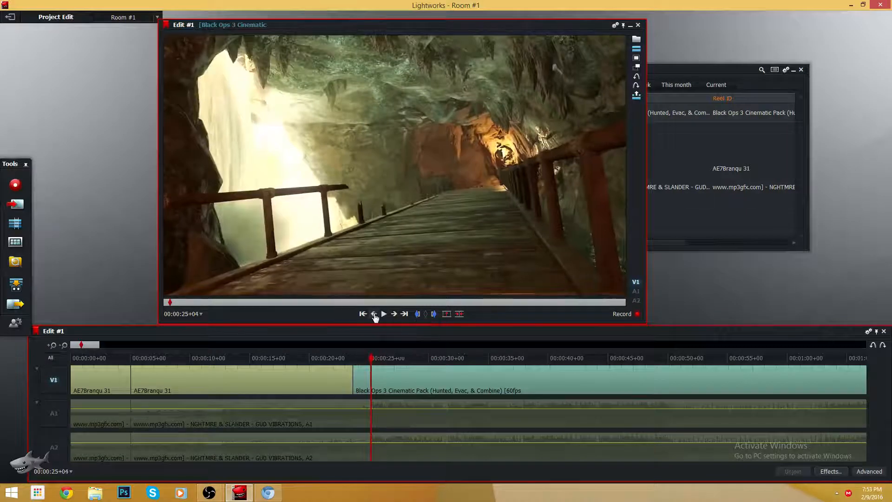
left_click(376, 315)
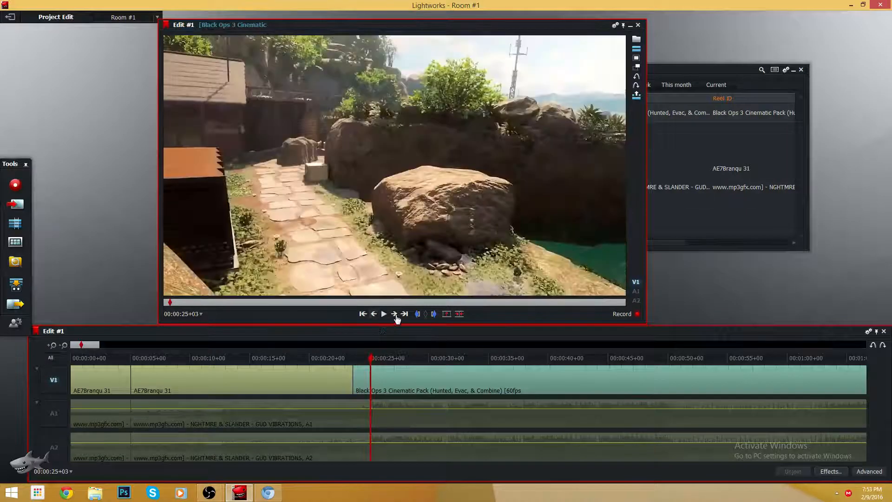
left_click(423, 315)
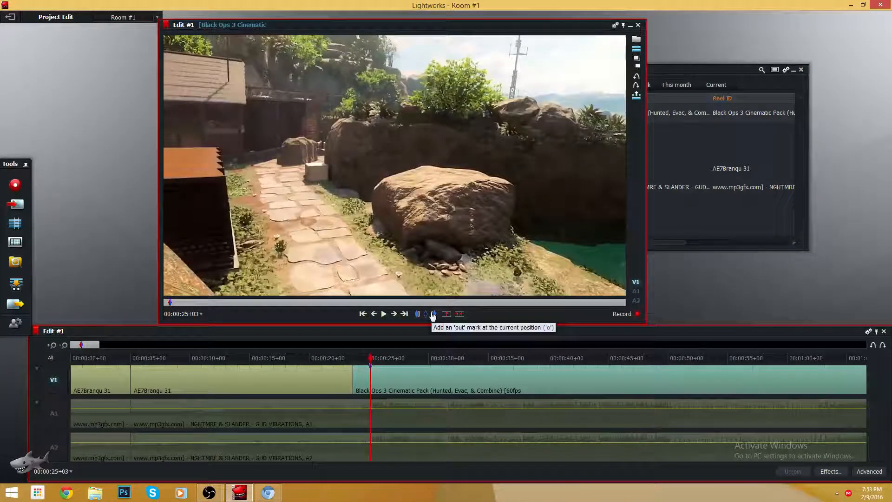
Delete the V1 section from the 00:00:25+03 mark to about 00:06:00+06, keeping only the first cinematic shot
key("End")
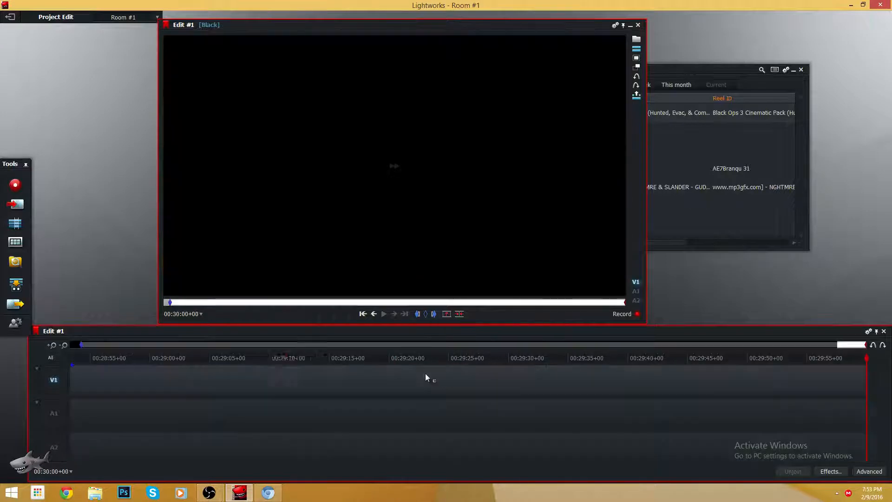
key("Home")
left_click(63, 345)
left_click(64, 346)
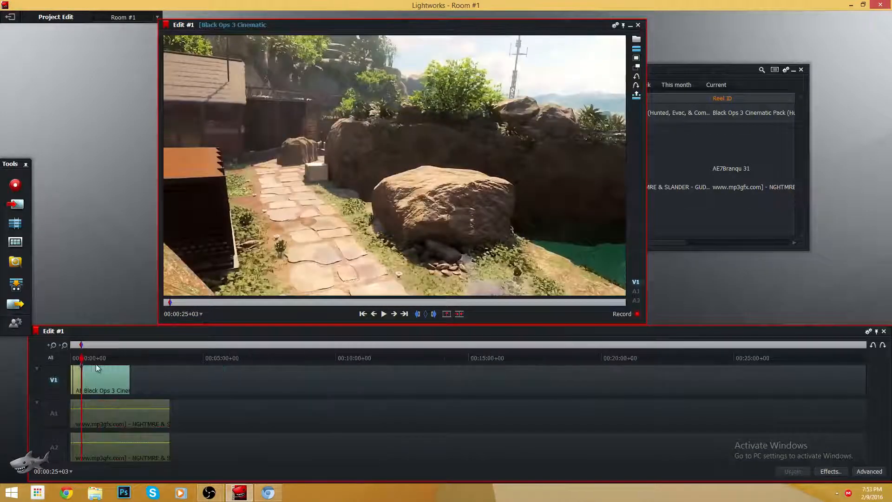
left_click_drag(82, 357, 230, 357)
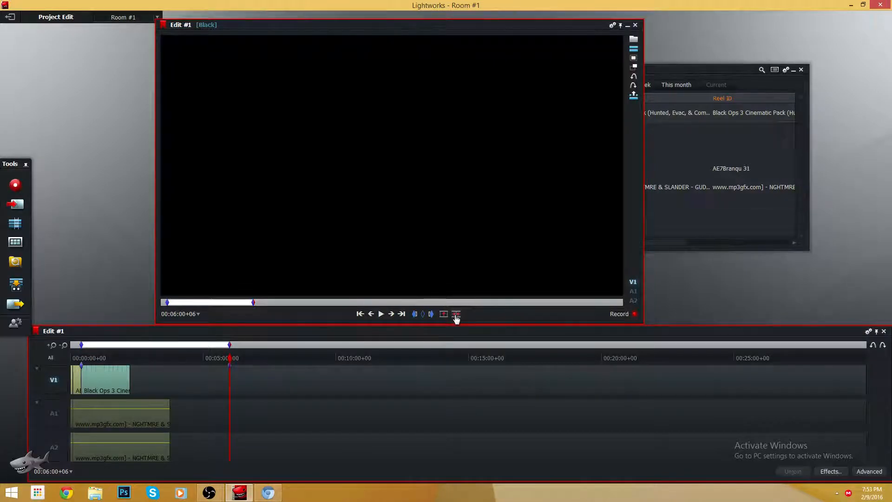
left_click(458, 314)
Add a Roll title effect to the shortened Black Ops 3 Cinematic Pack clip on V1
scroll(188, 350, "up", 2)
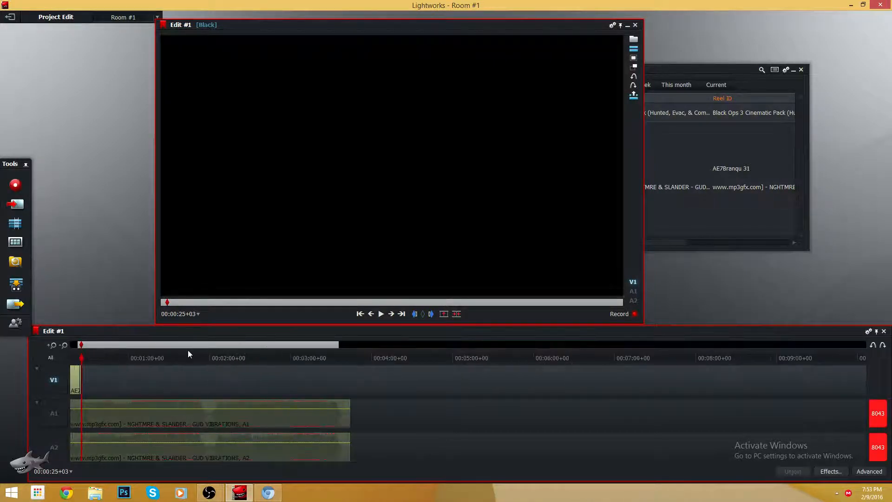
scroll(502, 364, "up", 8)
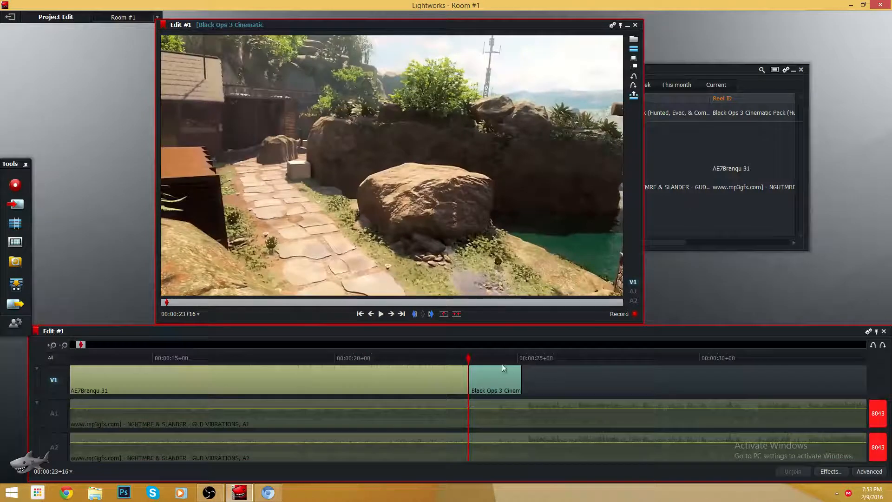
right_click(499, 378)
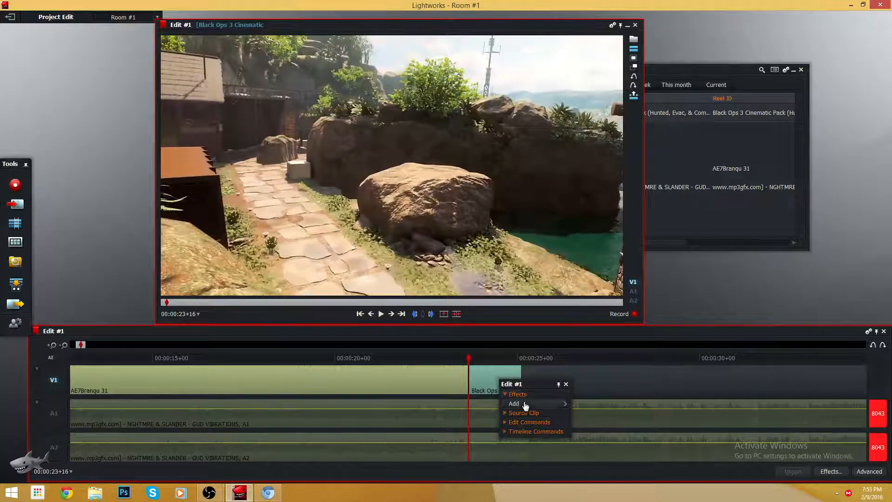
left_click(568, 404)
scroll(604, 395, "down", 3)
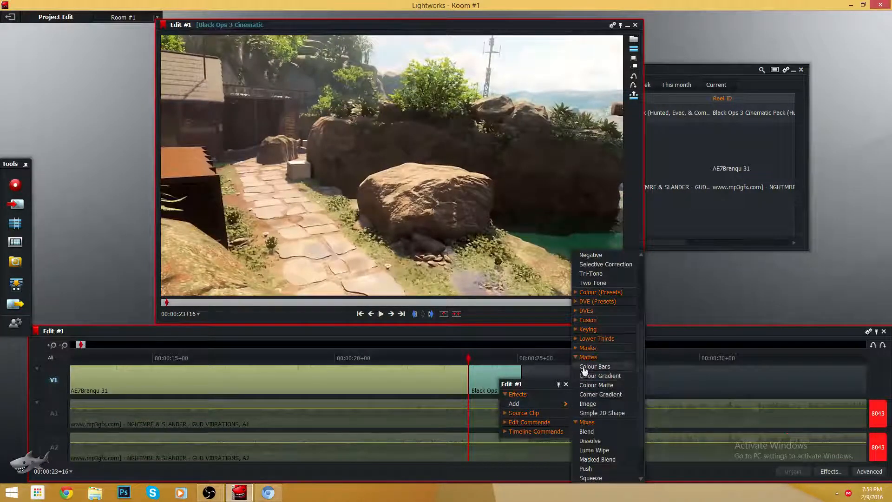
left_click(588, 367)
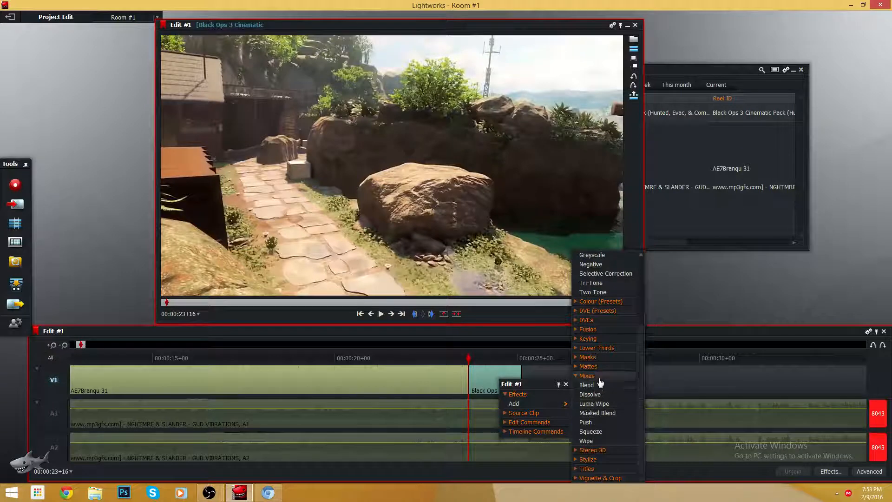
left_click(586, 376)
left_click(590, 469)
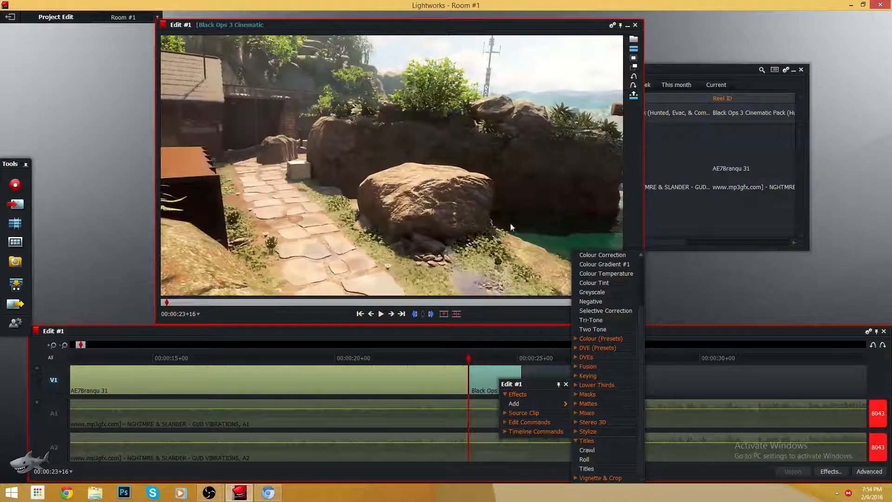
left_click(587, 468)
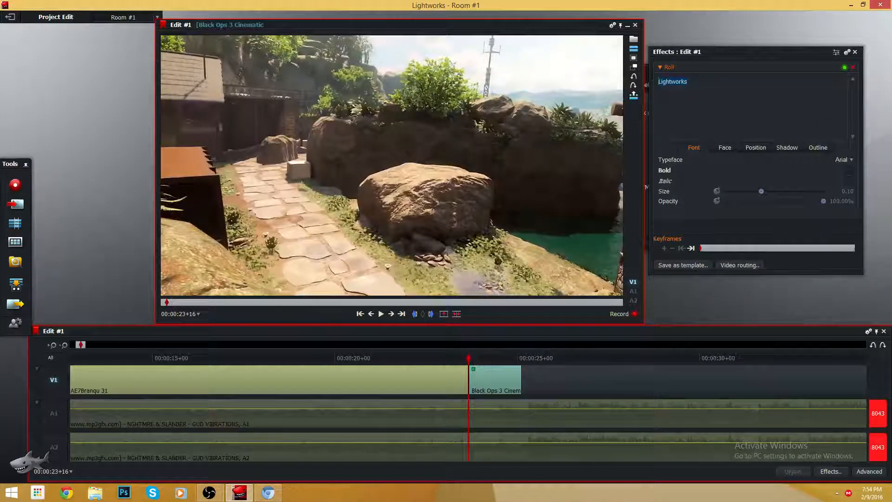
Replace the Roll title's text with "Edit" and display its position settings
key("BackSpace")
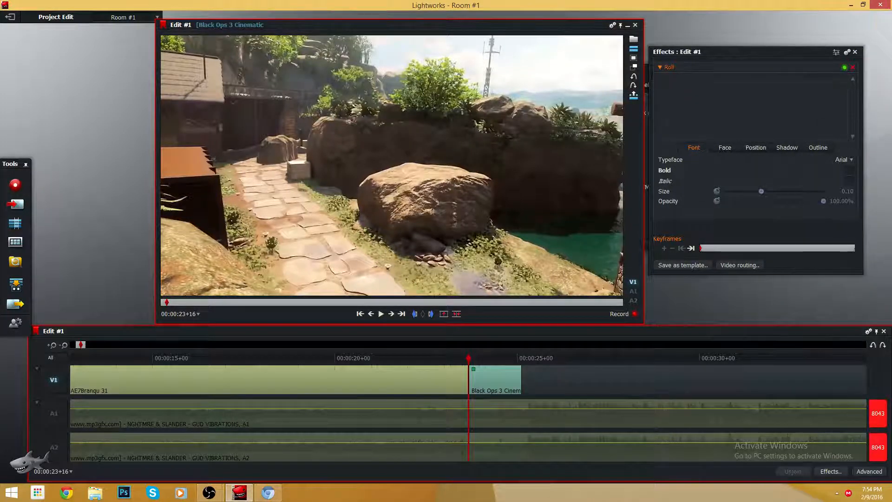
type("Edit")
left_click(785, 147)
left_click(749, 149)
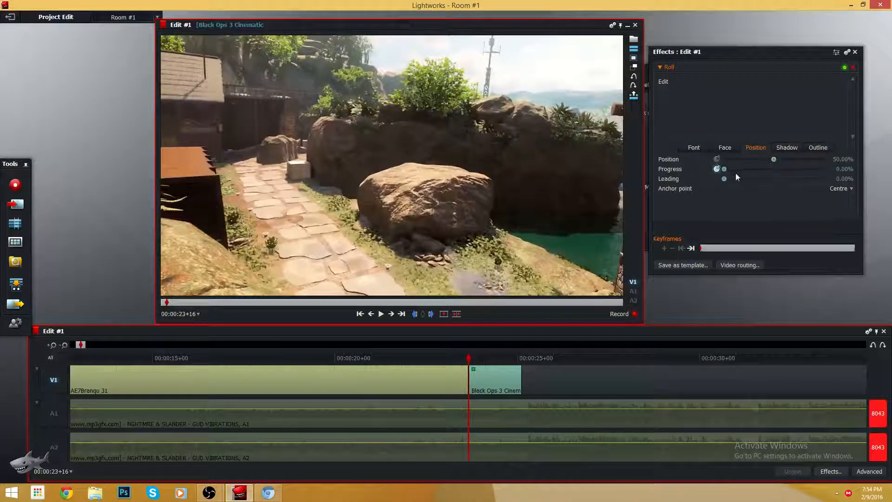
Try the title's Progress at about 58.41% and Leading at about 48.07%, and return both to 0%
left_click_drag(724, 169, 783, 171)
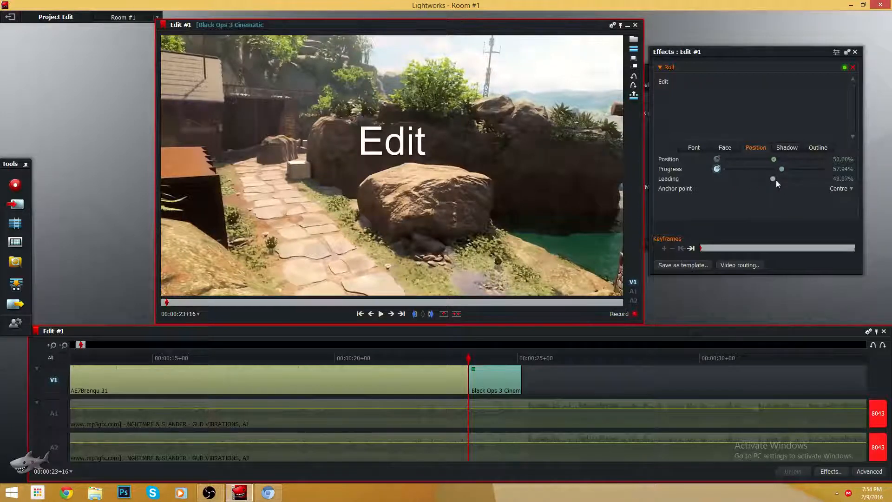
left_click_drag(734, 178, 712, 180)
left_click_drag(784, 172, 785, 169)
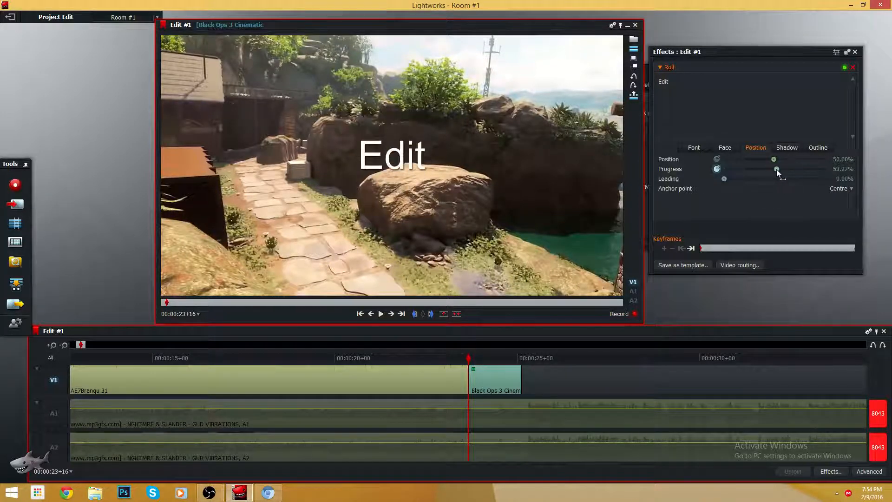
left_click(725, 150)
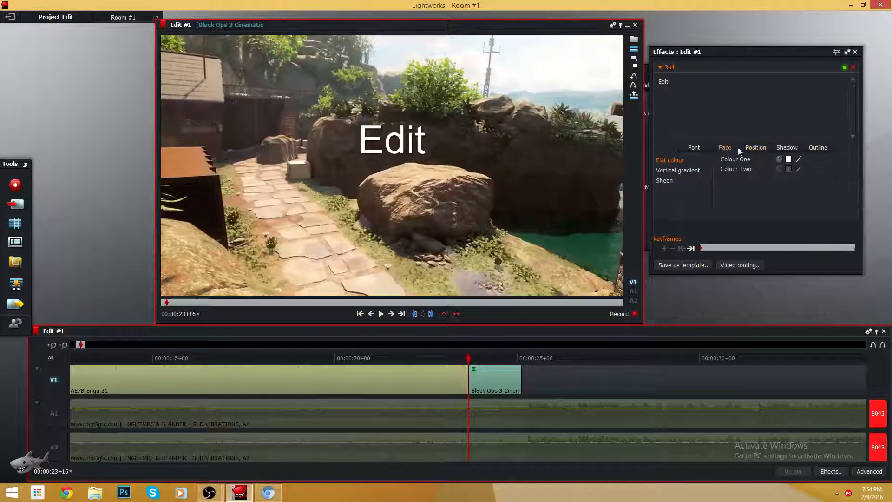
left_click(754, 147)
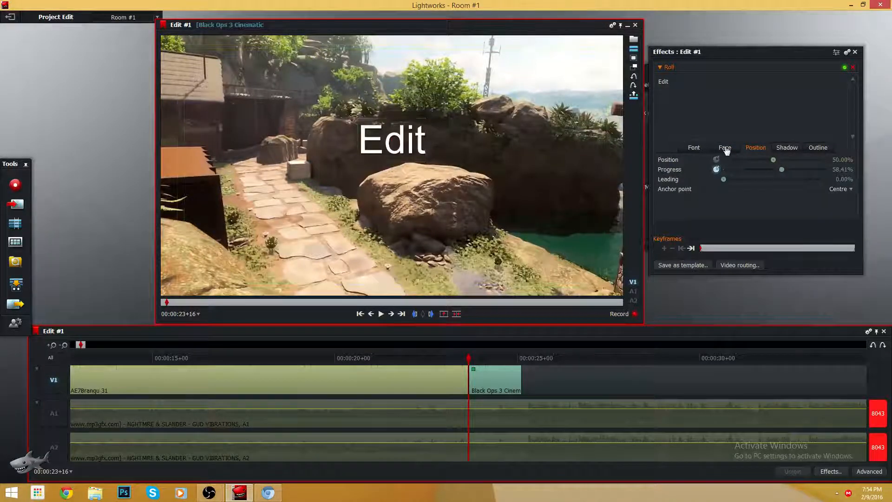
left_click(796, 150)
left_click(757, 149)
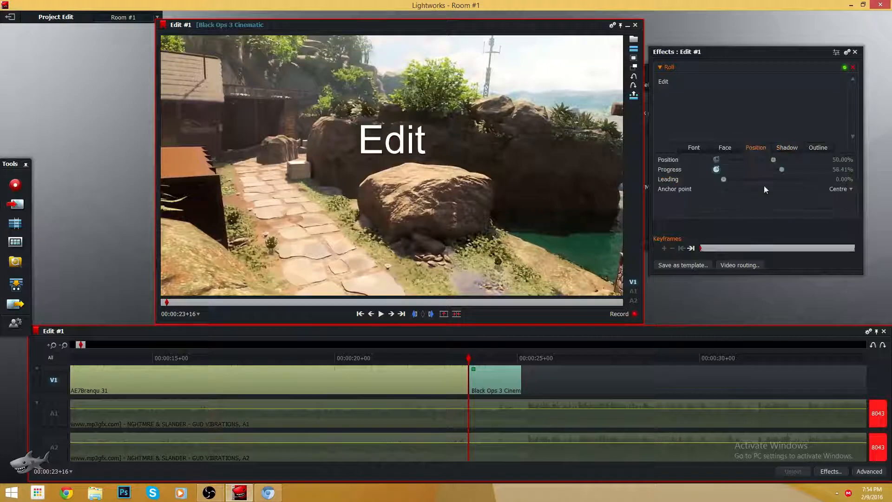
left_click_drag(781, 169, 726, 177)
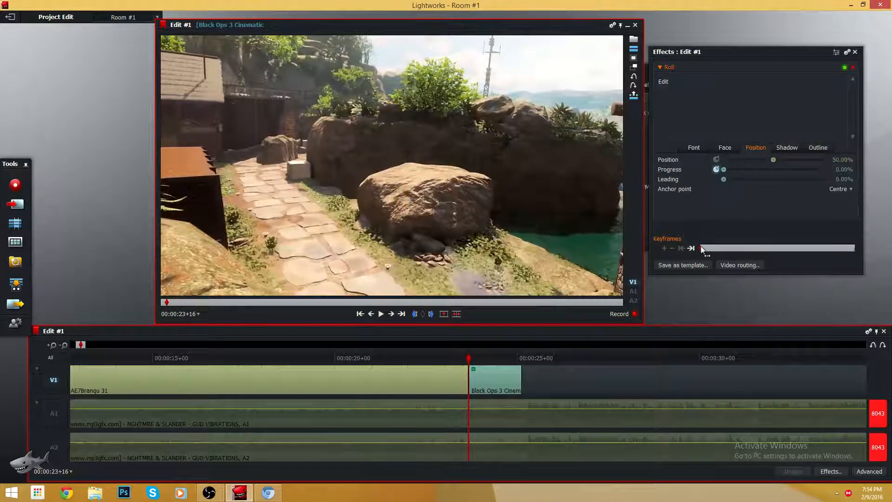
At the clip's last frame, set the title's size to 0.06 and opacity to 5.14%, and close the effect settings
mouse_move(702, 248)
left_mouse_down()
mouse_move(799, 239)
mouse_move(859, 251)
left_mouse_up()
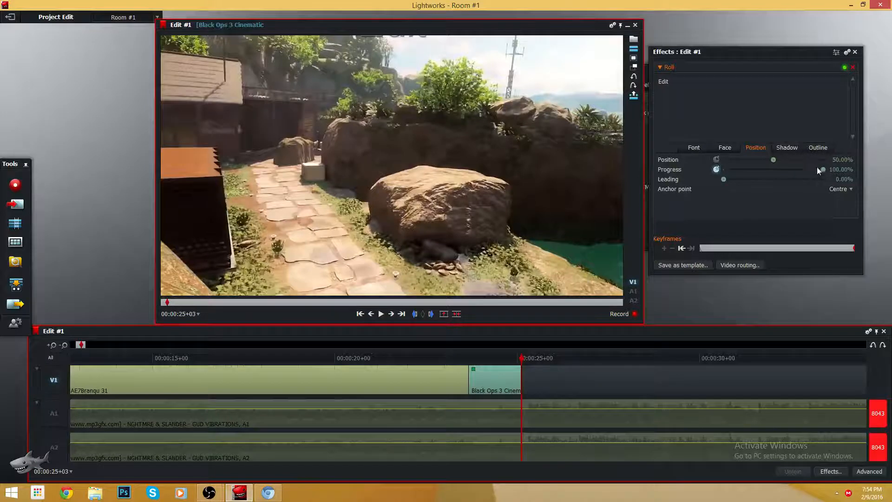
mouse_move(770, 159)
left_mouse_down()
mouse_move(780, 160)
mouse_move(769, 158)
left_mouse_up()
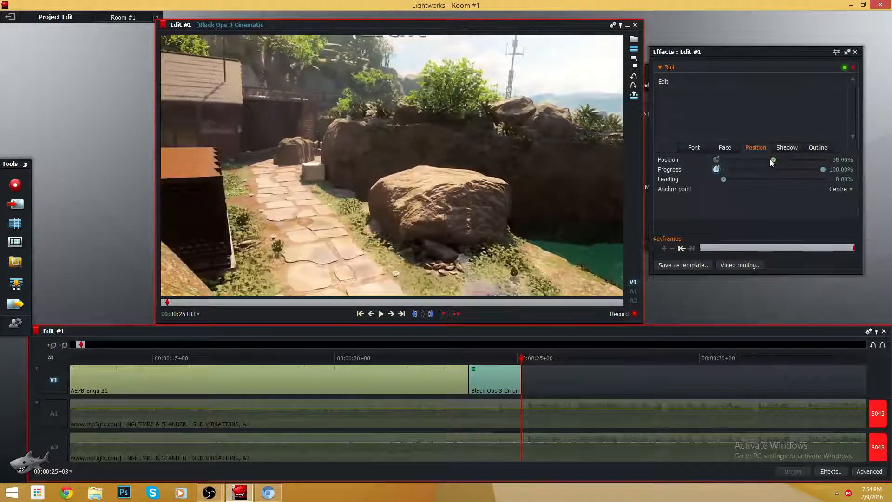
left_click(716, 148)
left_click(696, 148)
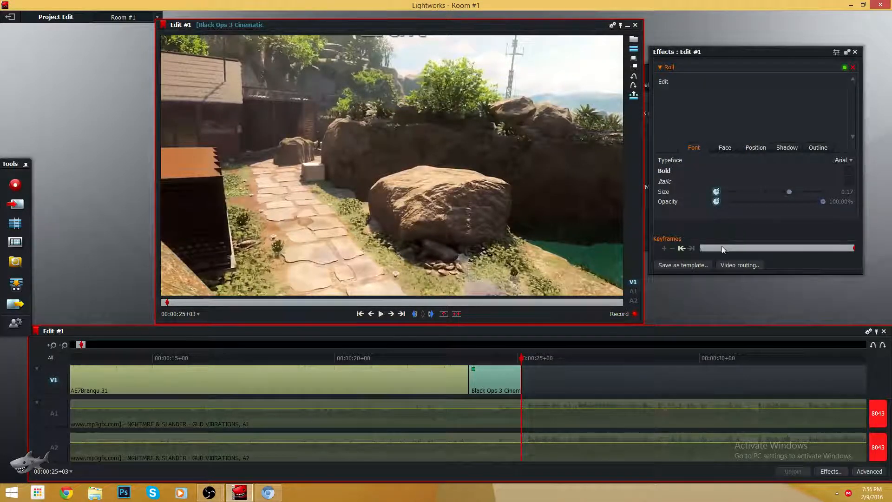
left_click_drag(792, 191, 748, 199)
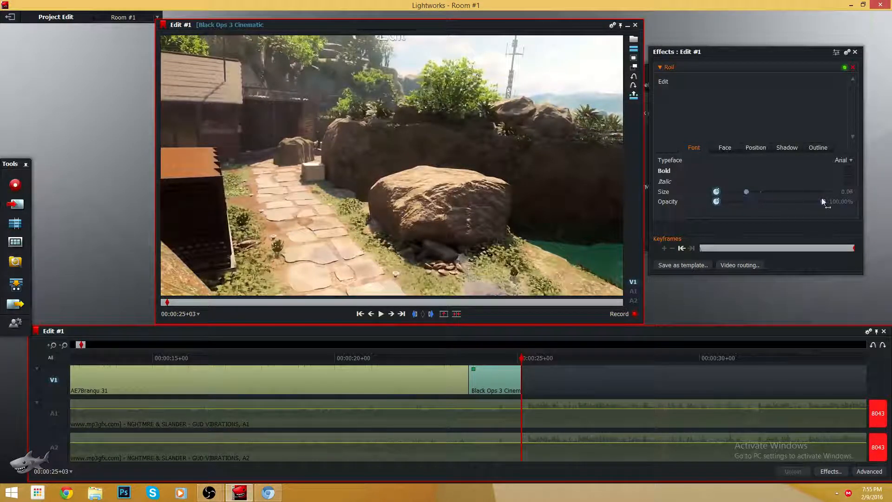
left_click_drag(824, 201, 735, 214)
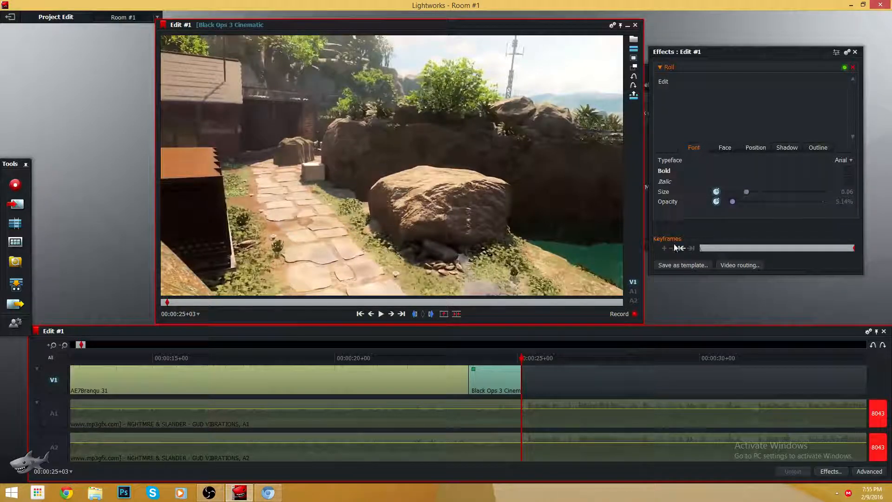
left_click(854, 52)
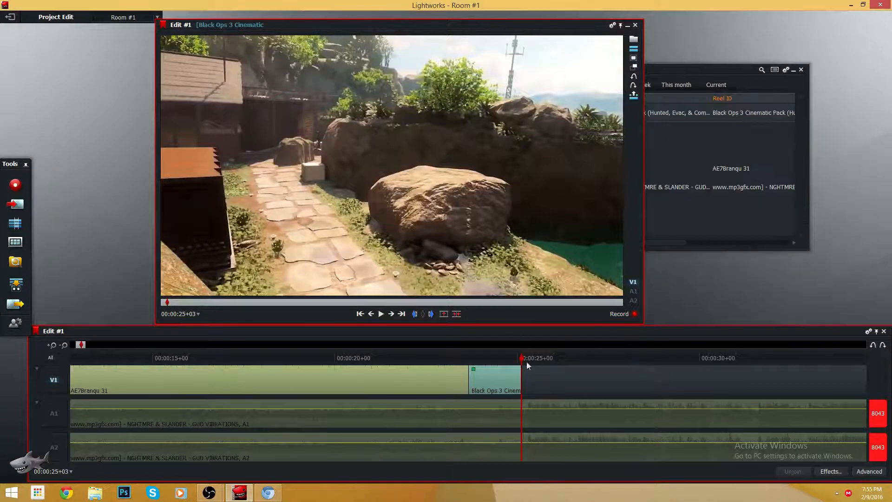
Play back the cut from the gameplay into the titled cinematic shot and return the playhead to 00:00:24+06
left_click_drag(521, 365, 447, 365)
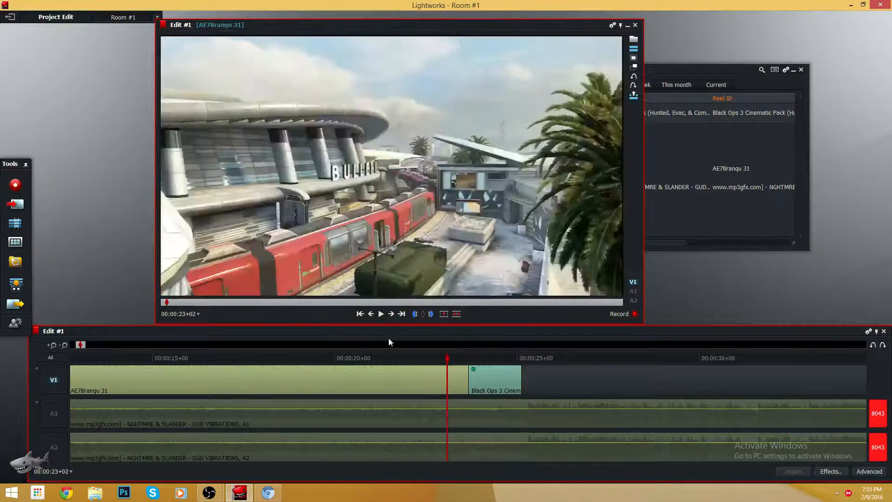
left_click(382, 315)
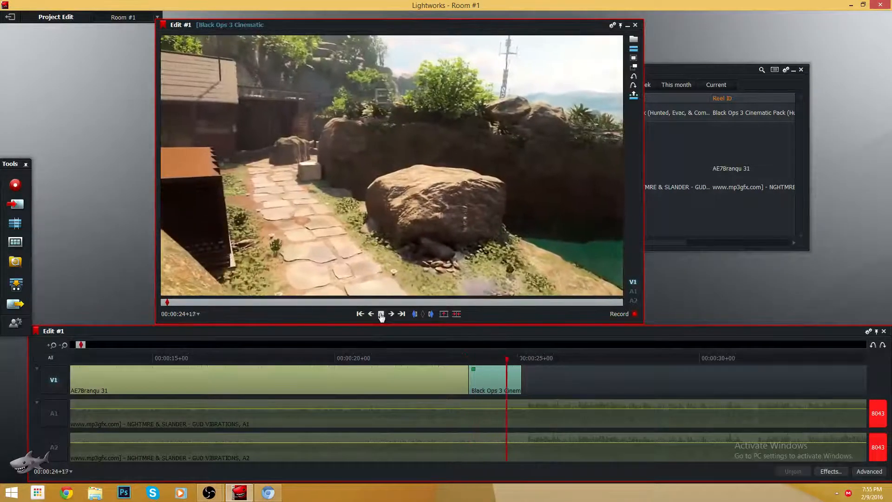
left_click(382, 315)
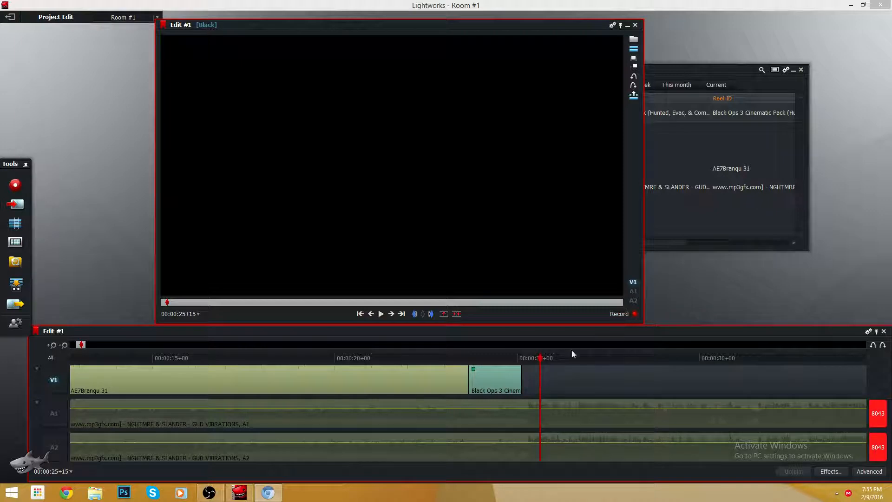
left_click_drag(540, 357, 489, 362)
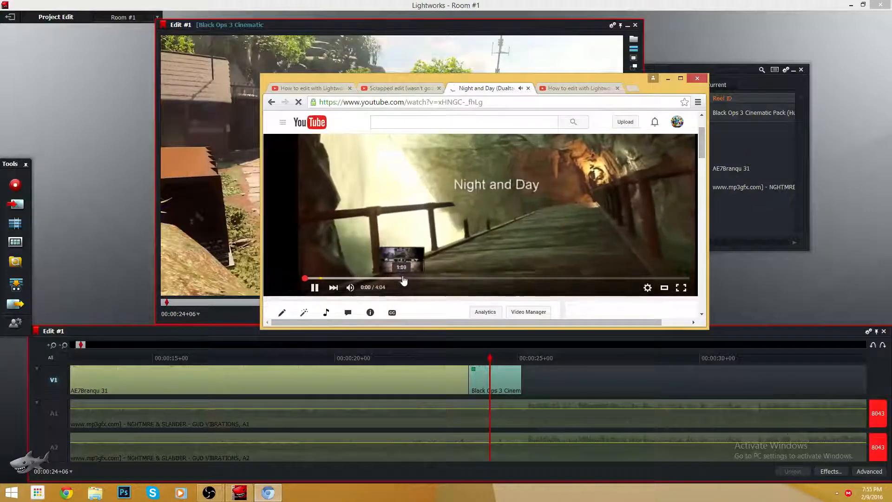
Watch the "Night and Day" YouTube video from about 1:09 in a maximized browser window, dismissing its ad, and pause it at 1:12
left_click(414, 278)
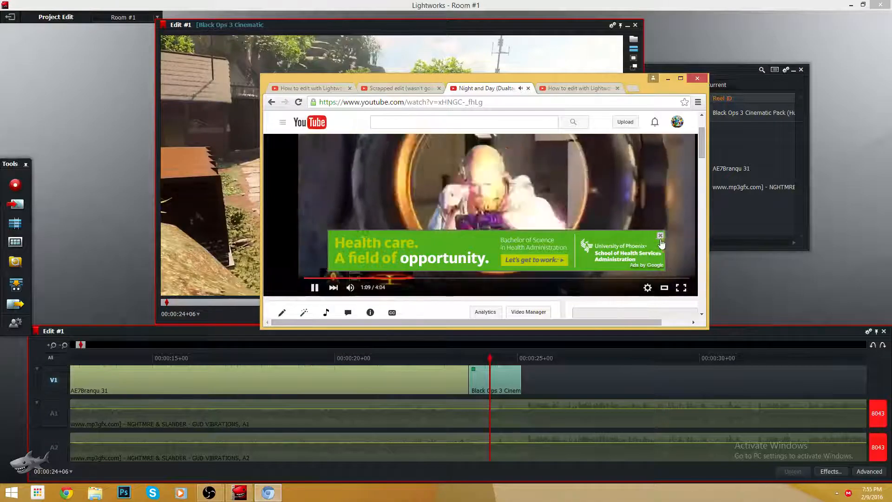
left_click(661, 235)
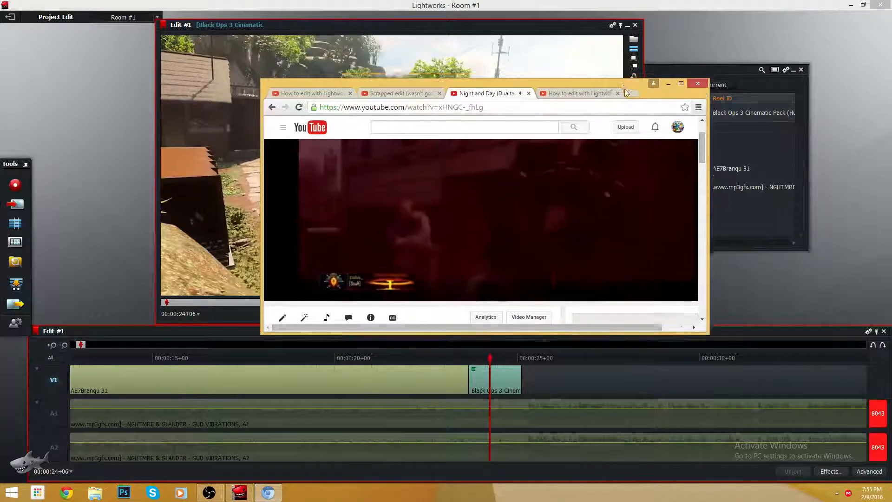
double_click(637, 78)
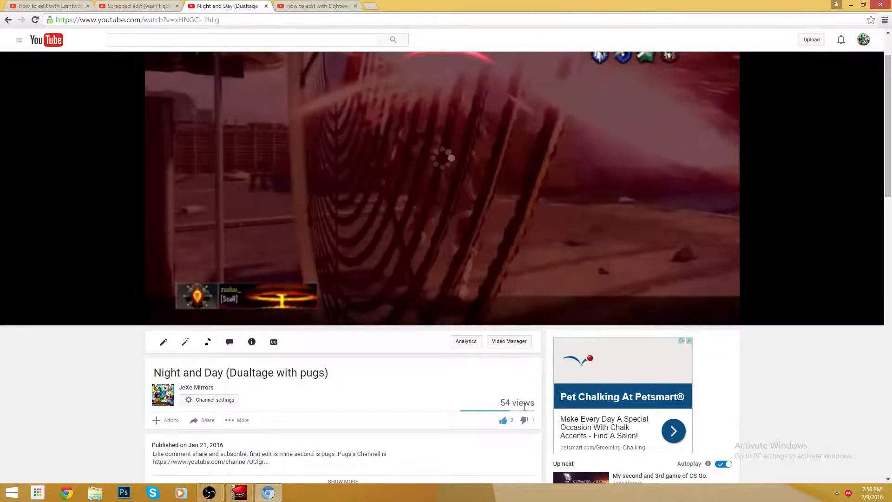
scroll(525, 408, "down", 1)
scroll(523, 411, "up", 2)
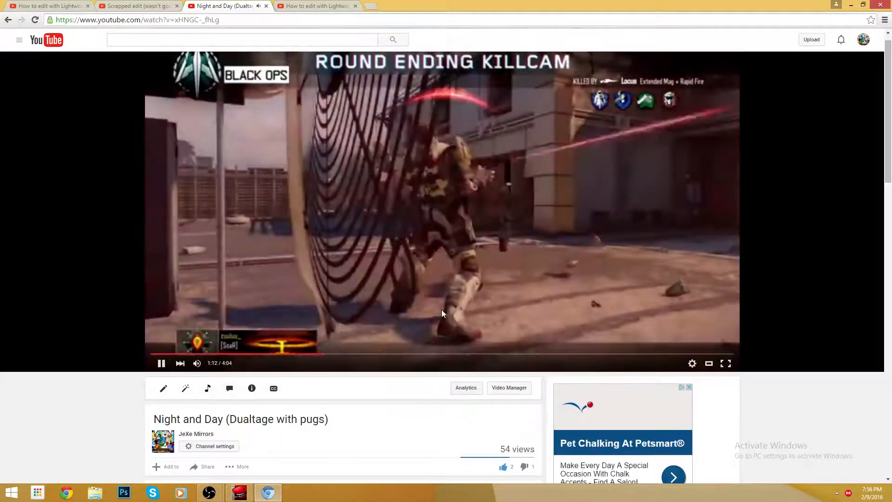
left_click(385, 323)
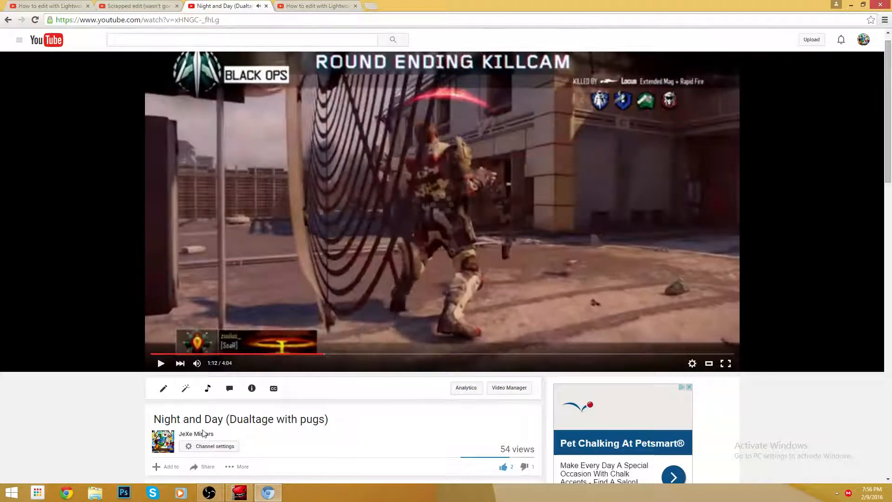
Resume the example video to view its on-screen lyric text, and minimize the browser to return to Lightworks
left_click(208, 435)
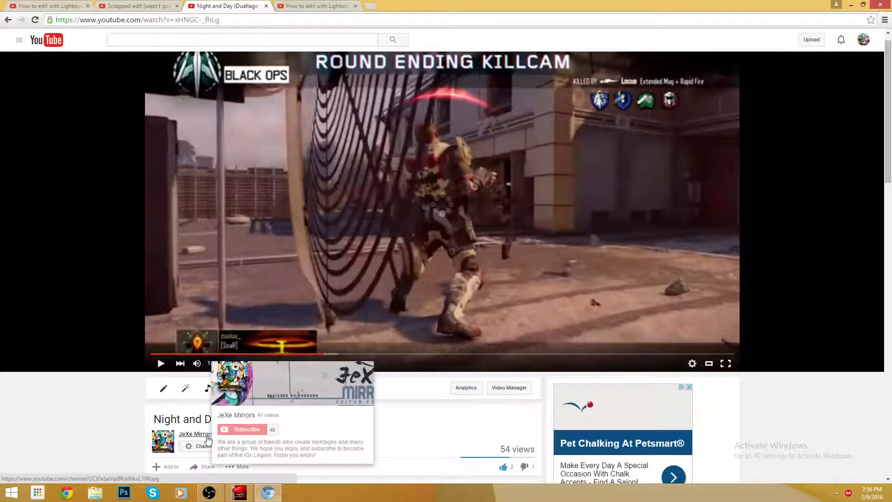
left_click(355, 299)
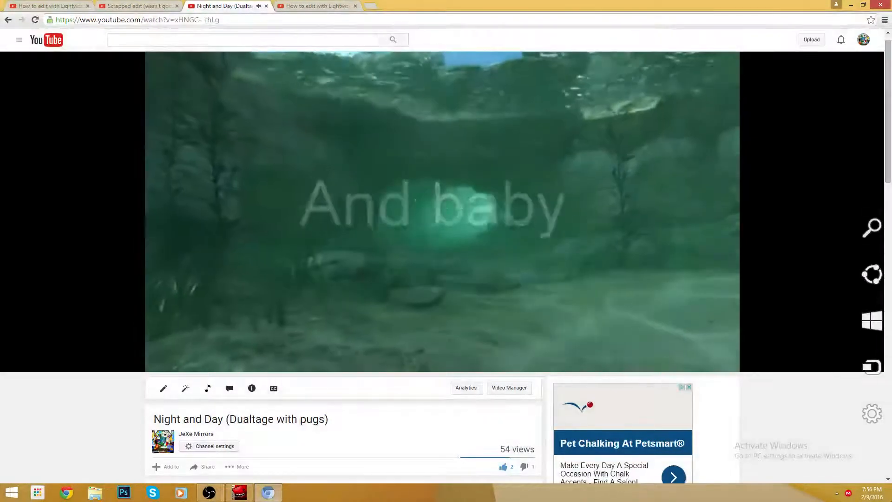
left_click(562, 335)
left_click_drag(444, 7, 581, 179)
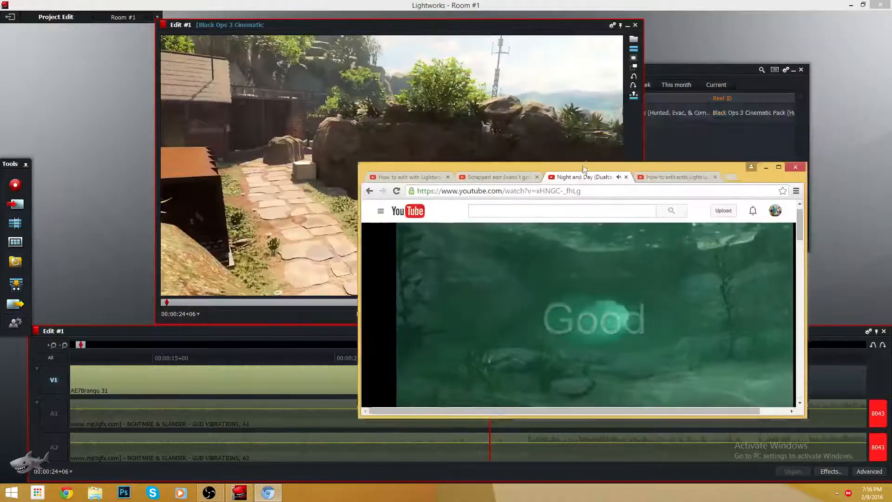
left_click(771, 167)
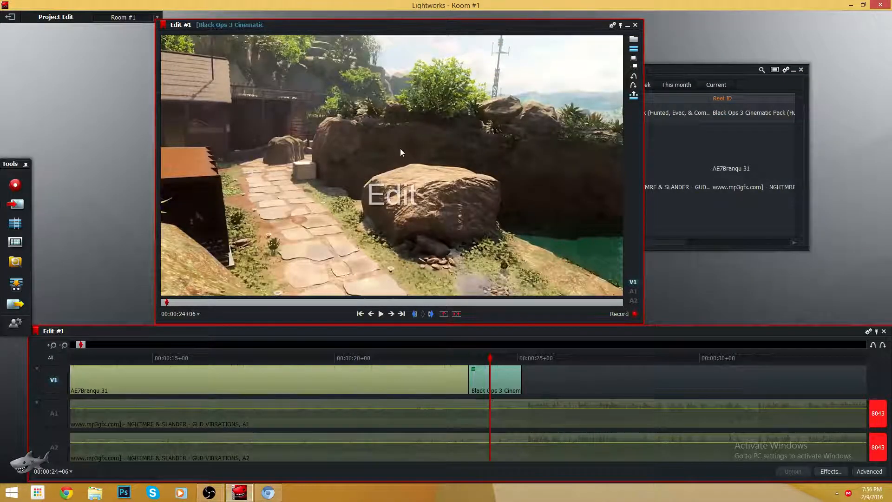
mouse_move(400, 149)
left_mouse_down()
mouse_move(401, 138)
mouse_move(406, 153)
left_mouse_up()
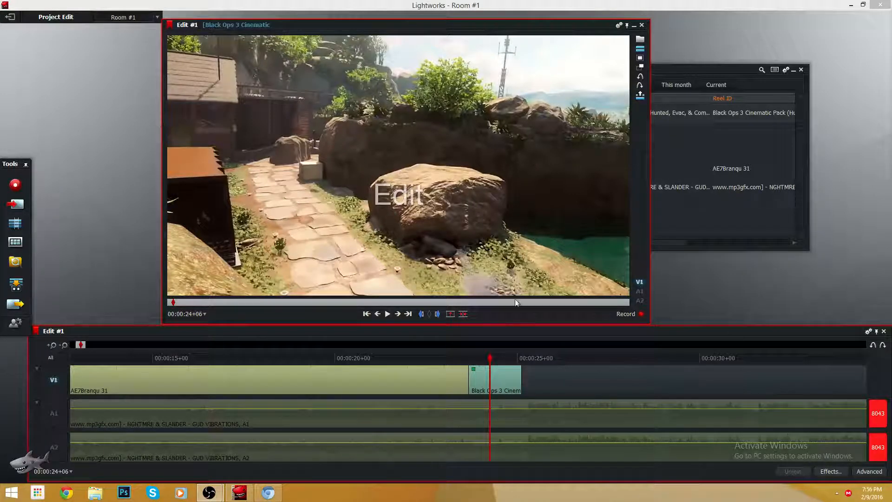
Try a Colour Matte effect on the titled Black Ops 3 Cinematic clip and remove it
right_click(494, 366)
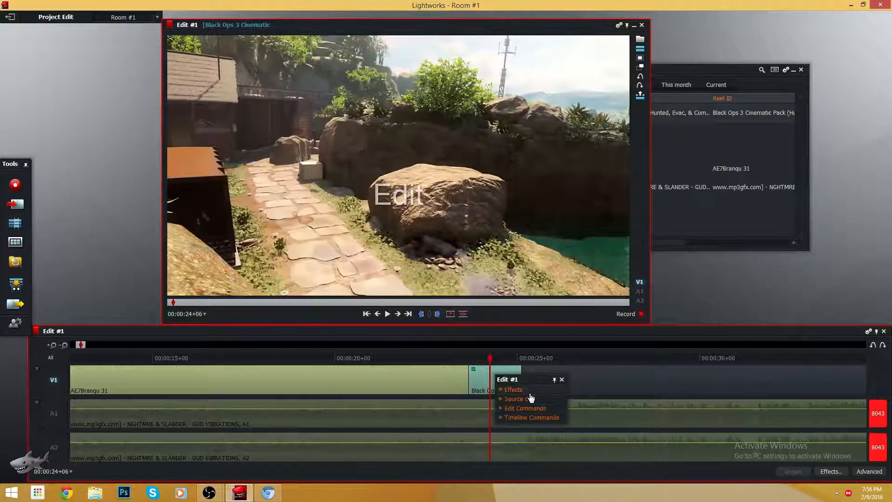
left_click(513, 390)
left_click(510, 398)
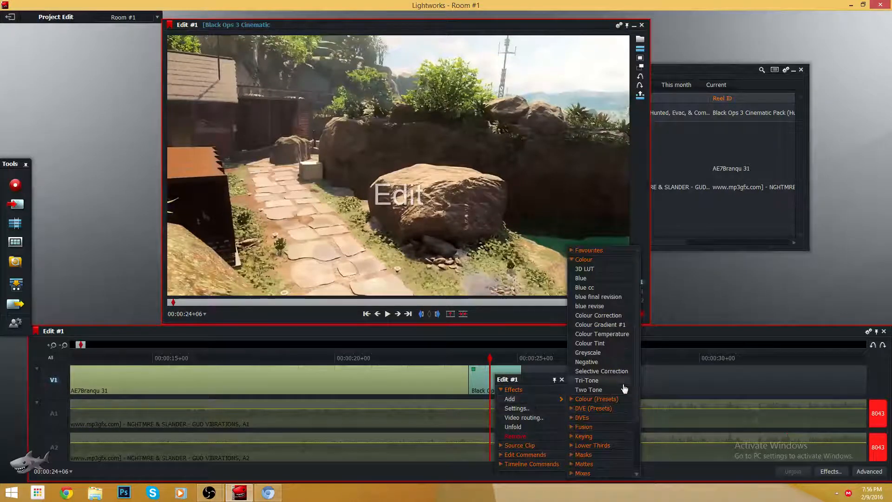
left_click(606, 259)
left_click(599, 371)
left_click(600, 371)
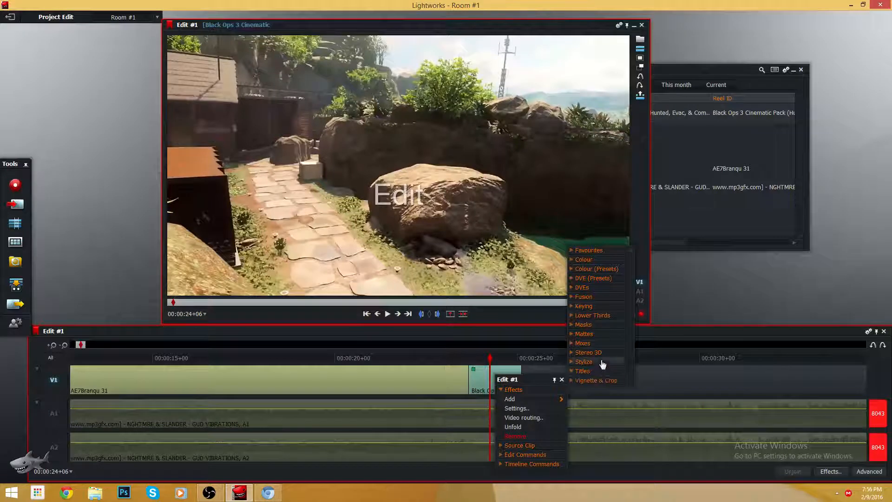
left_click(607, 344)
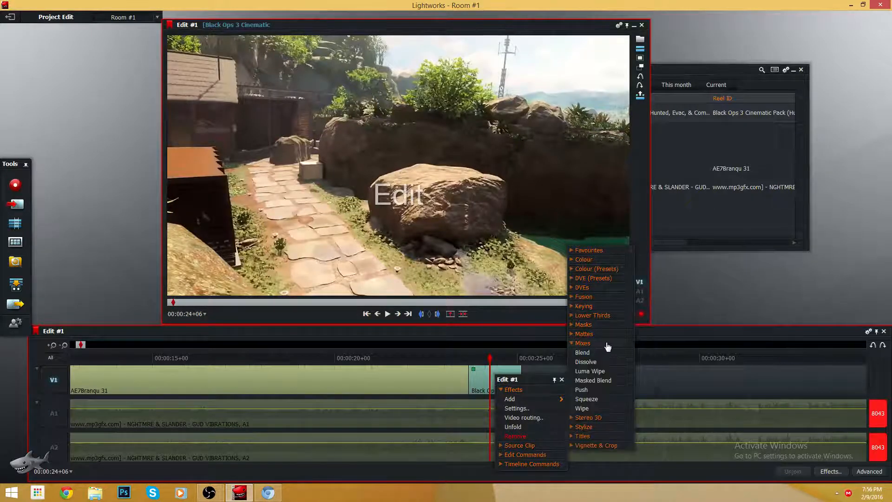
left_click(606, 344)
left_click(601, 334)
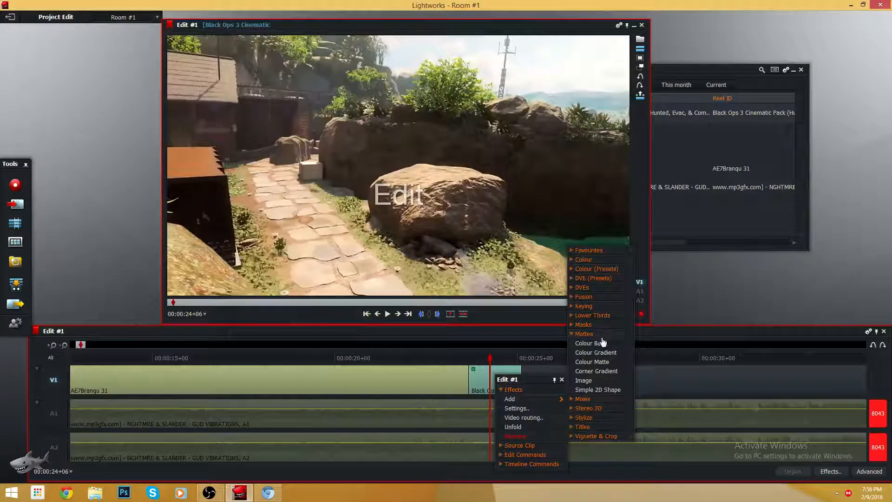
left_click(612, 362)
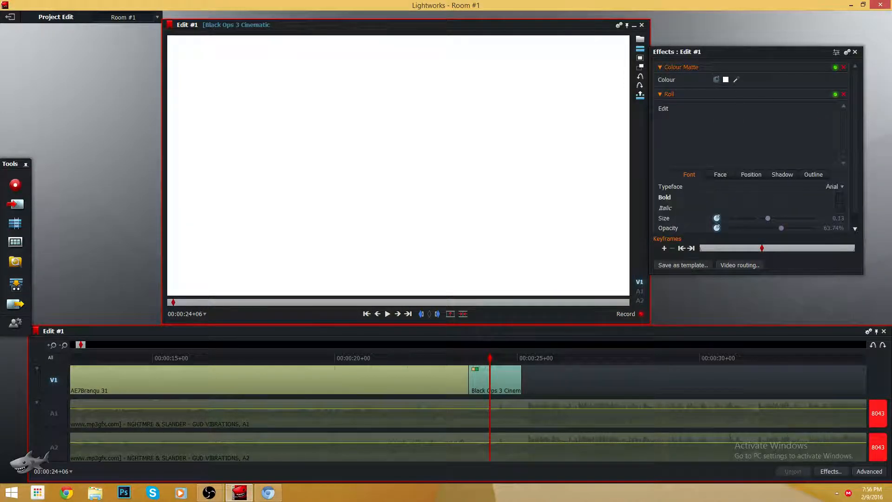
left_click(843, 66)
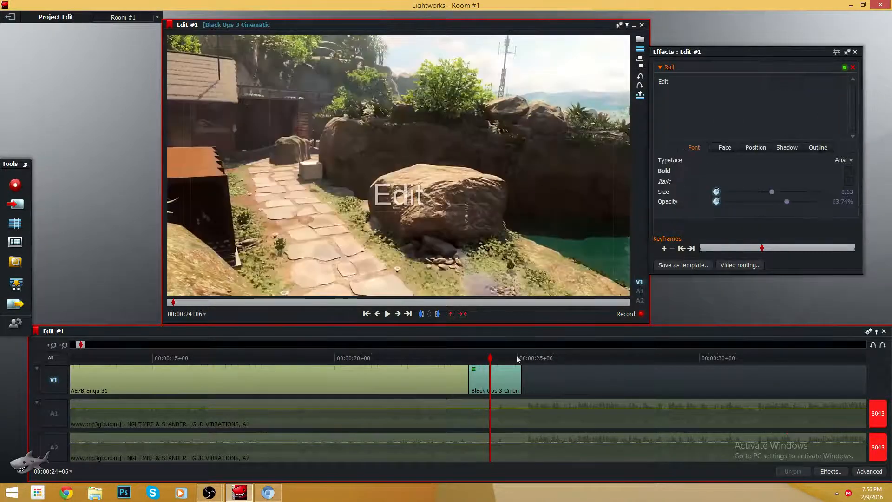
Show the timeline's advanced track controls and fix the sync loss on audio tracks A1 and A2
right_click(490, 387)
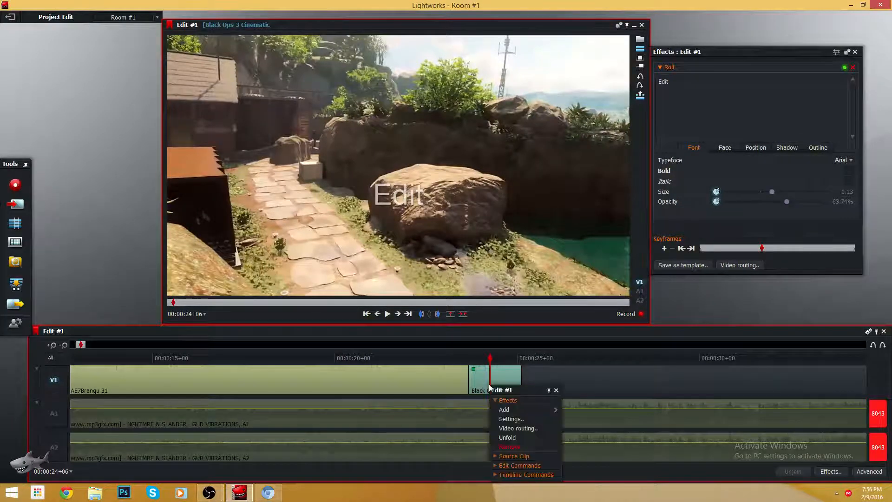
left_click(512, 419)
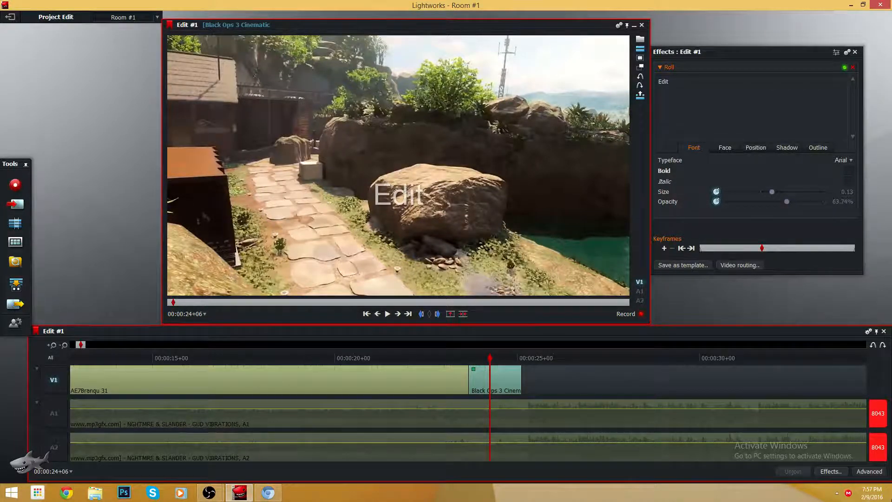
left_click(859, 472)
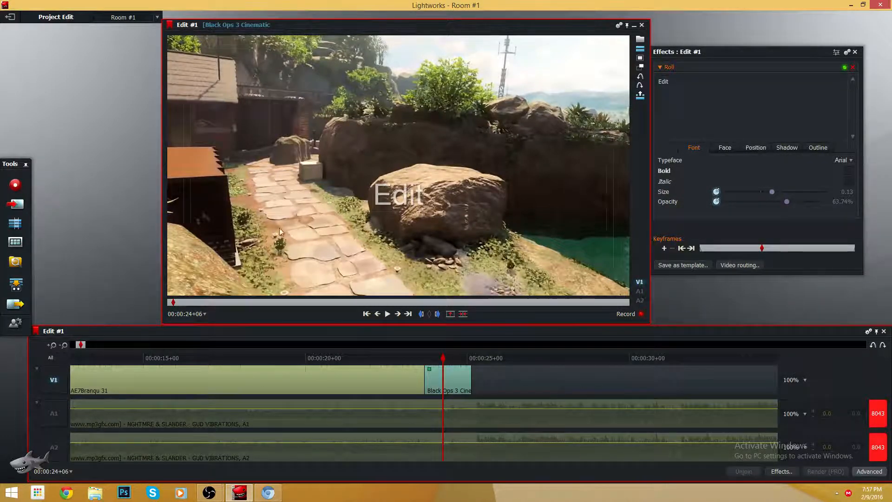
mouse_move(443, 366)
left_mouse_down()
mouse_move(428, 360)
mouse_move(441, 360)
left_mouse_up()
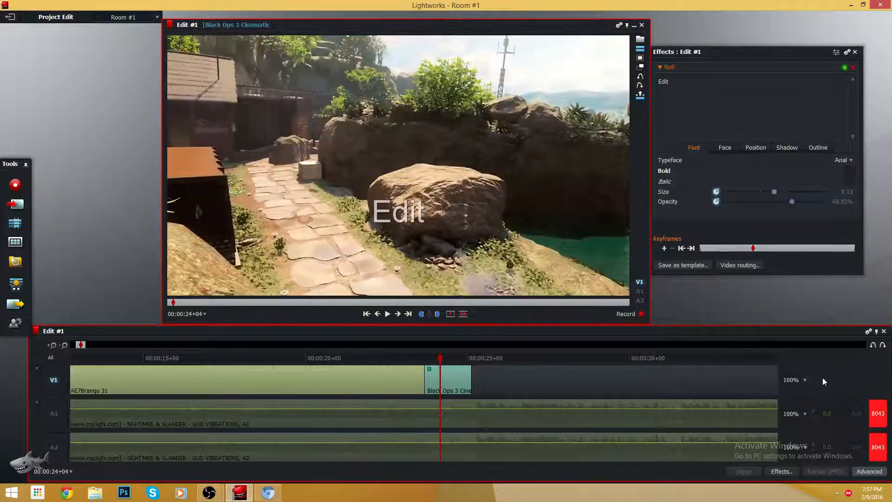
left_click(875, 418)
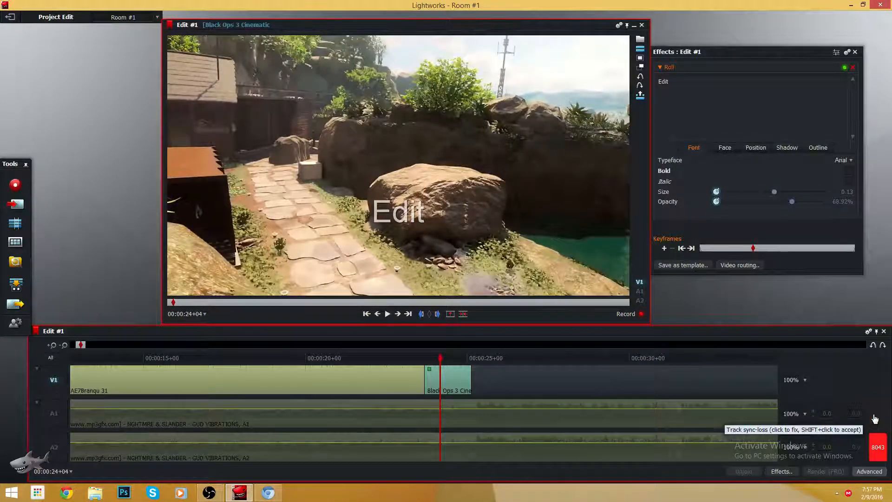
left_click(878, 447)
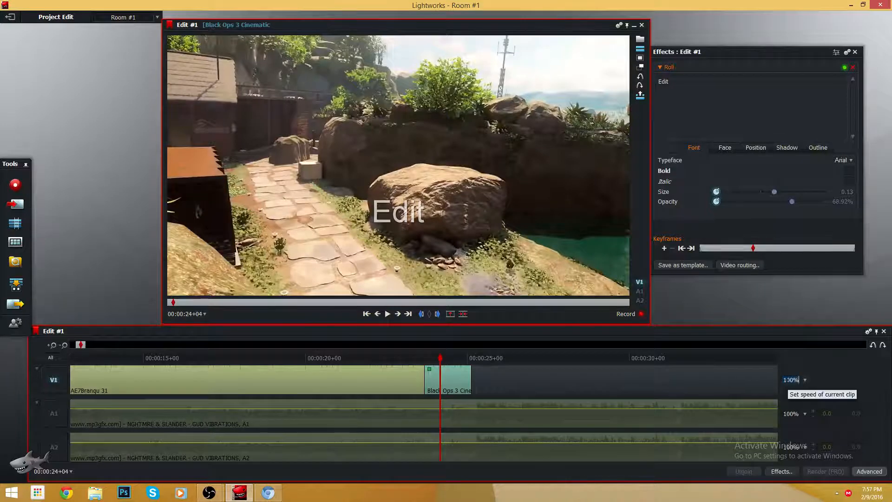
Set the speed of the Black Ops 3 Cinematic clip on V1 to 50%
left_click(791, 379)
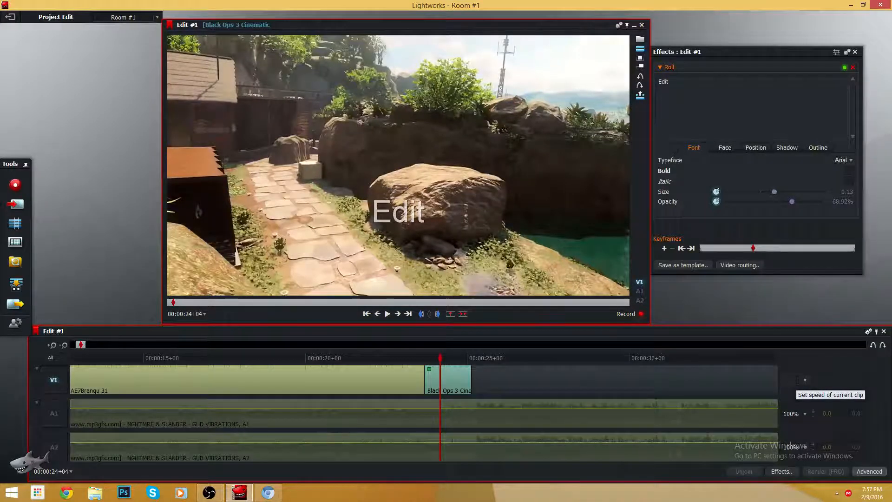
type("50")
key("Return")
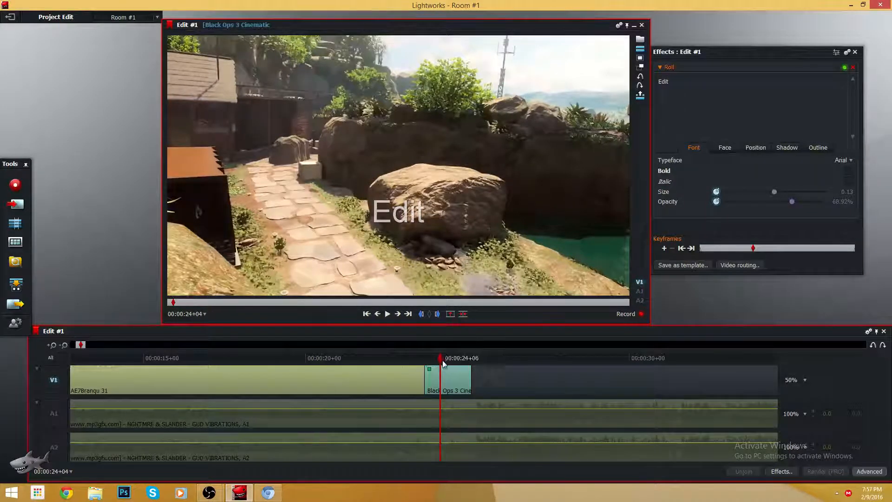
Play back the slowed cinematic clip from its start and stop just past its end at 00:00:25+10
left_click(424, 357)
key("space")
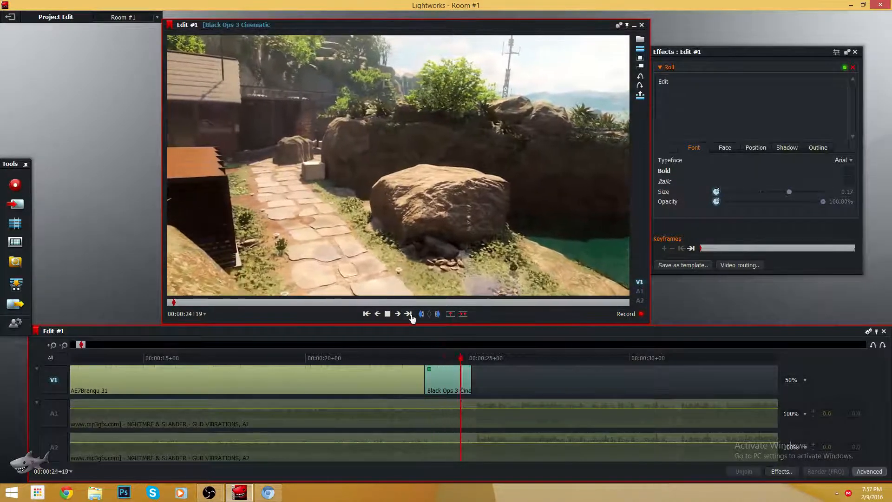
key("space")
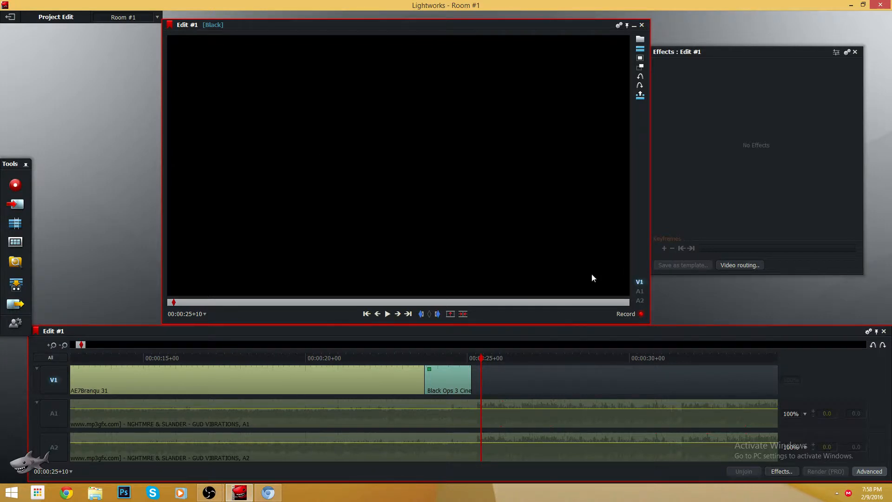
left_click_drag(592, 278, 571, 279)
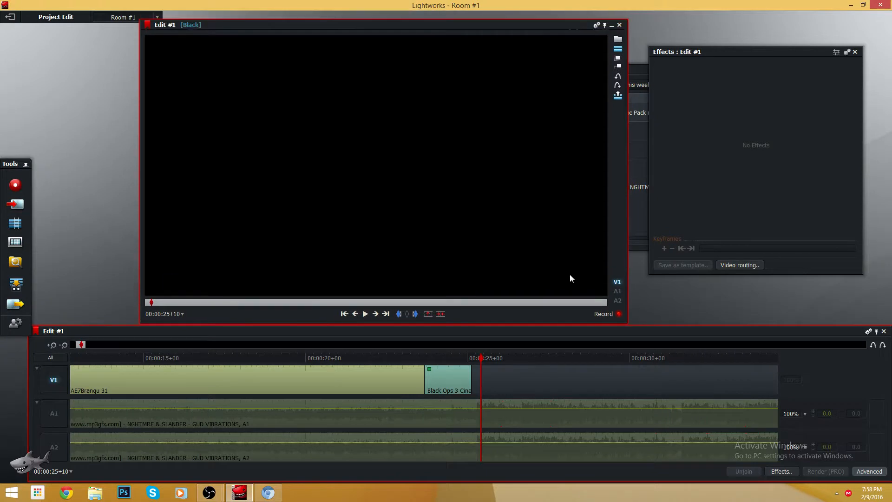